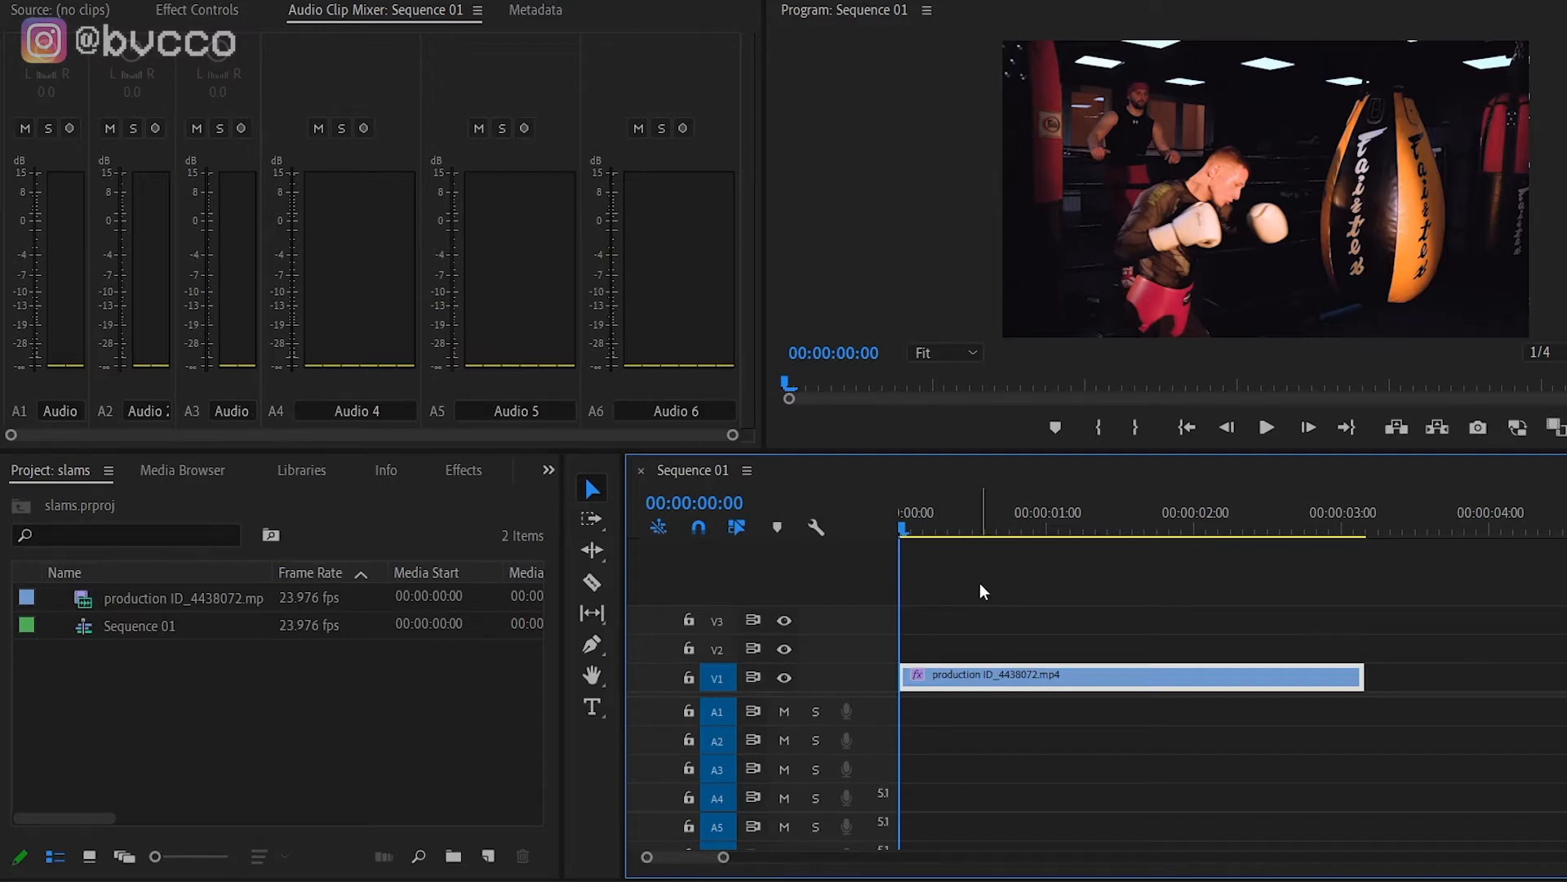
Place the boxing clip on V1 of Sequence 01 and scrub back to its start.
{"action": "left_click_drag", "start_coordinate": [906, 515], "coordinate": [889, 533]}
Play through the clip and mark the four punch impacts (frames 7, ~20, near 2 s, and the next).
{"action": "key", "text": "space"}
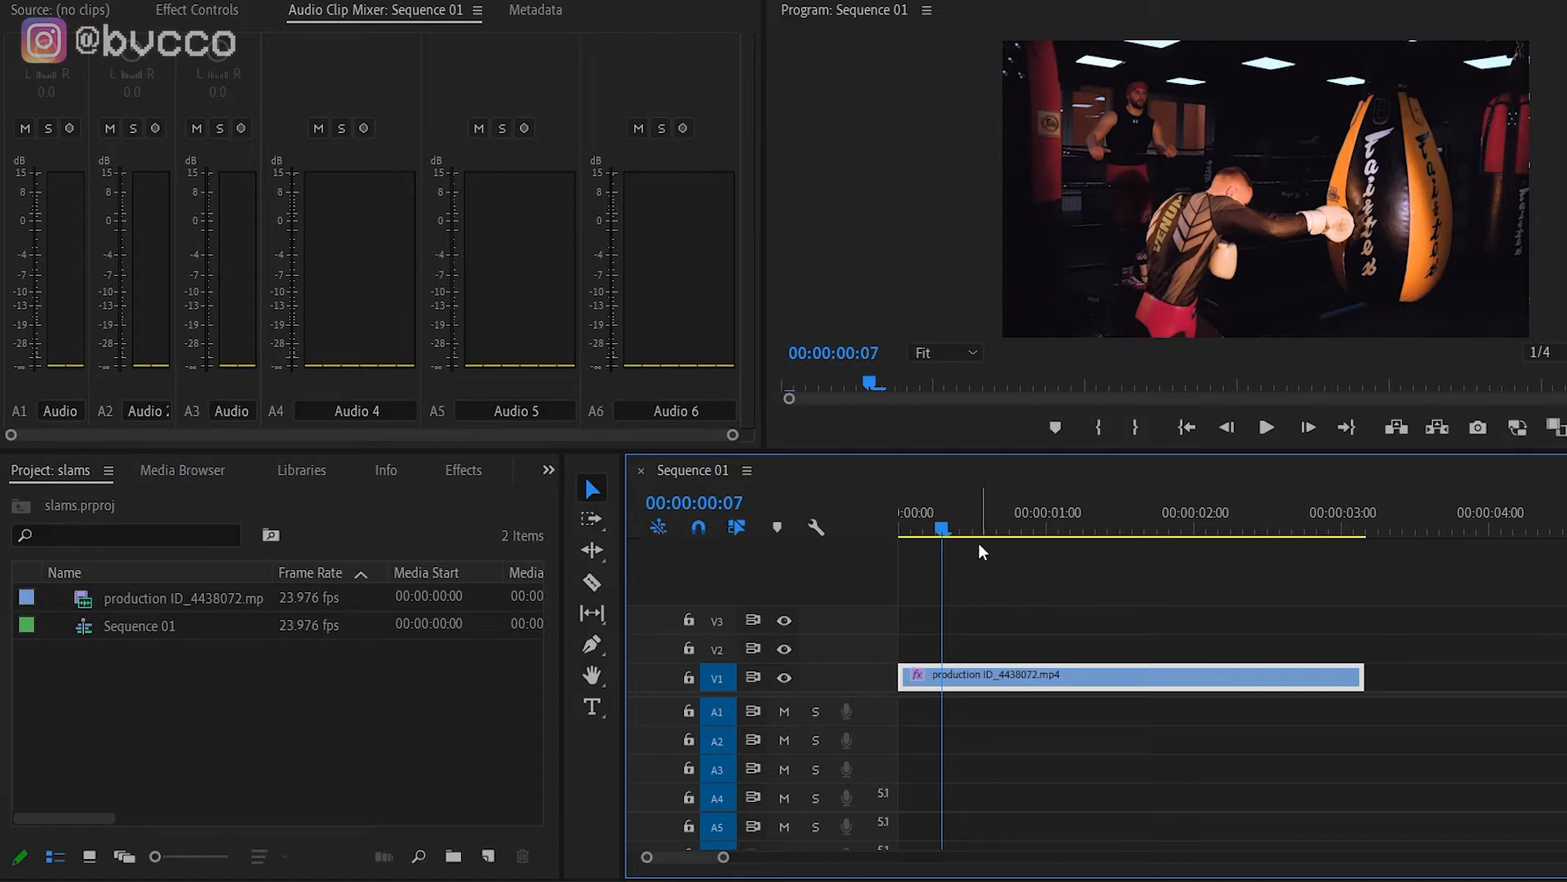
{"action": "key", "text": "i"}
{"action": "key", "text": "space"}
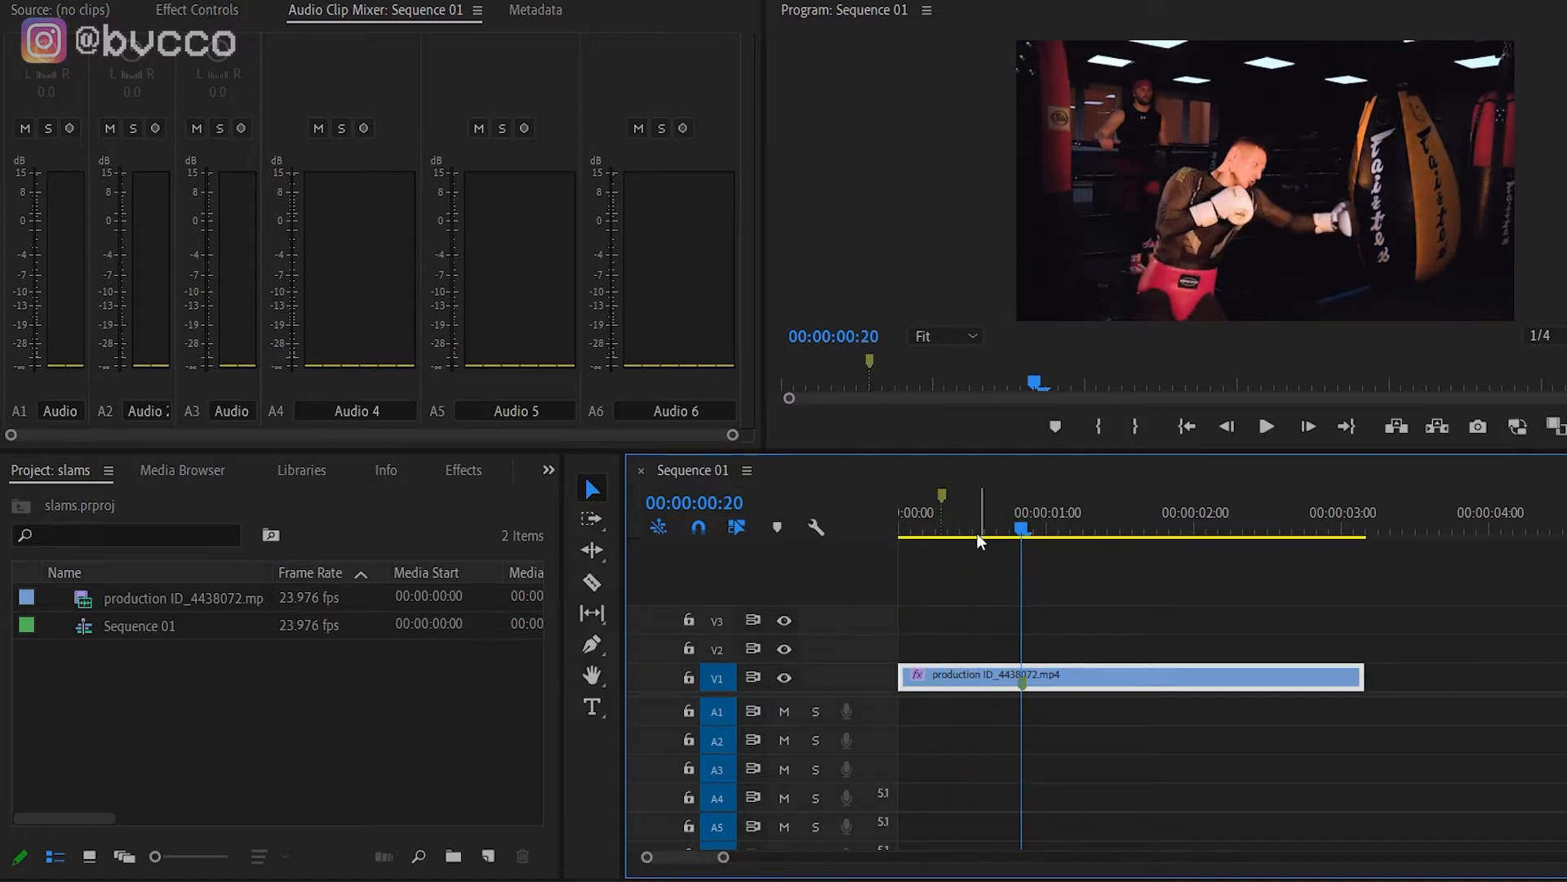
{"action": "left_click_drag", "start_coordinate": [980, 520], "coordinate": [943, 533]}
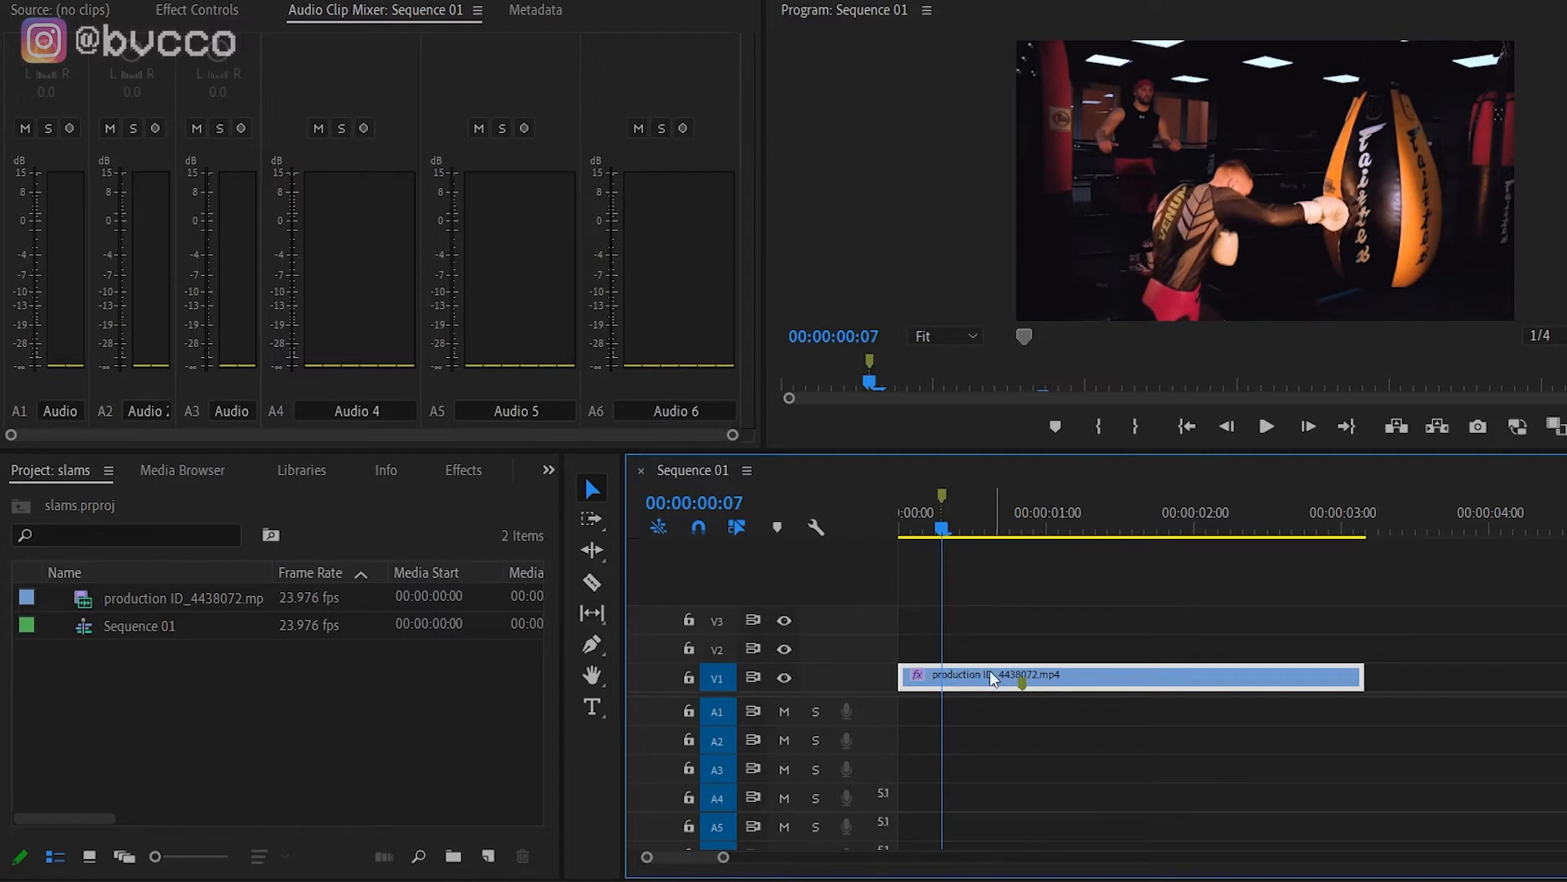
{"action": "key", "text": "space"}
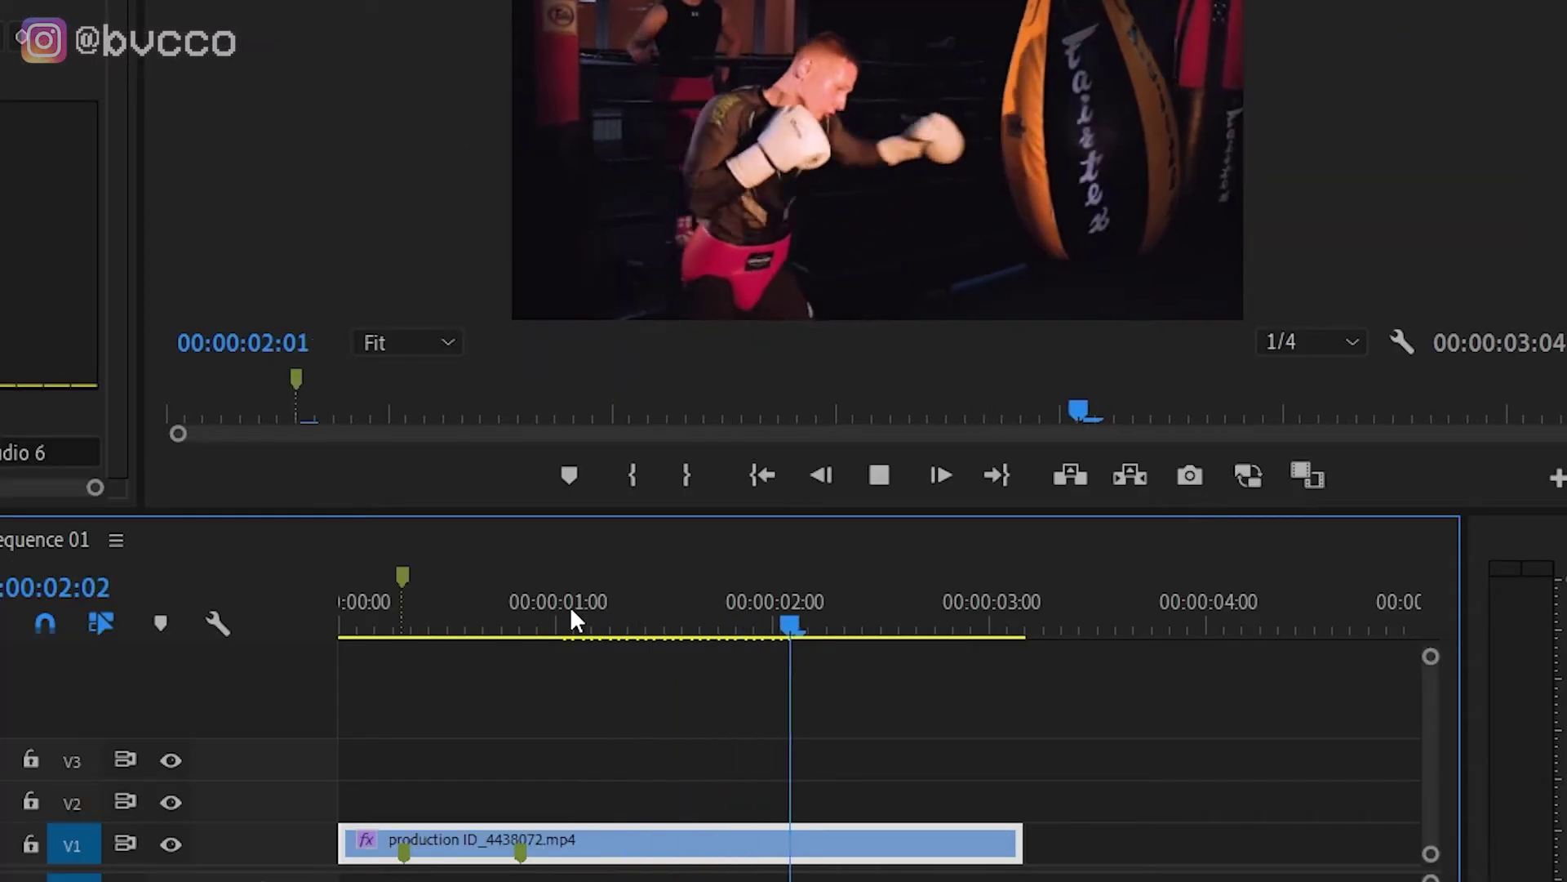
{"action": "key", "text": "space"}
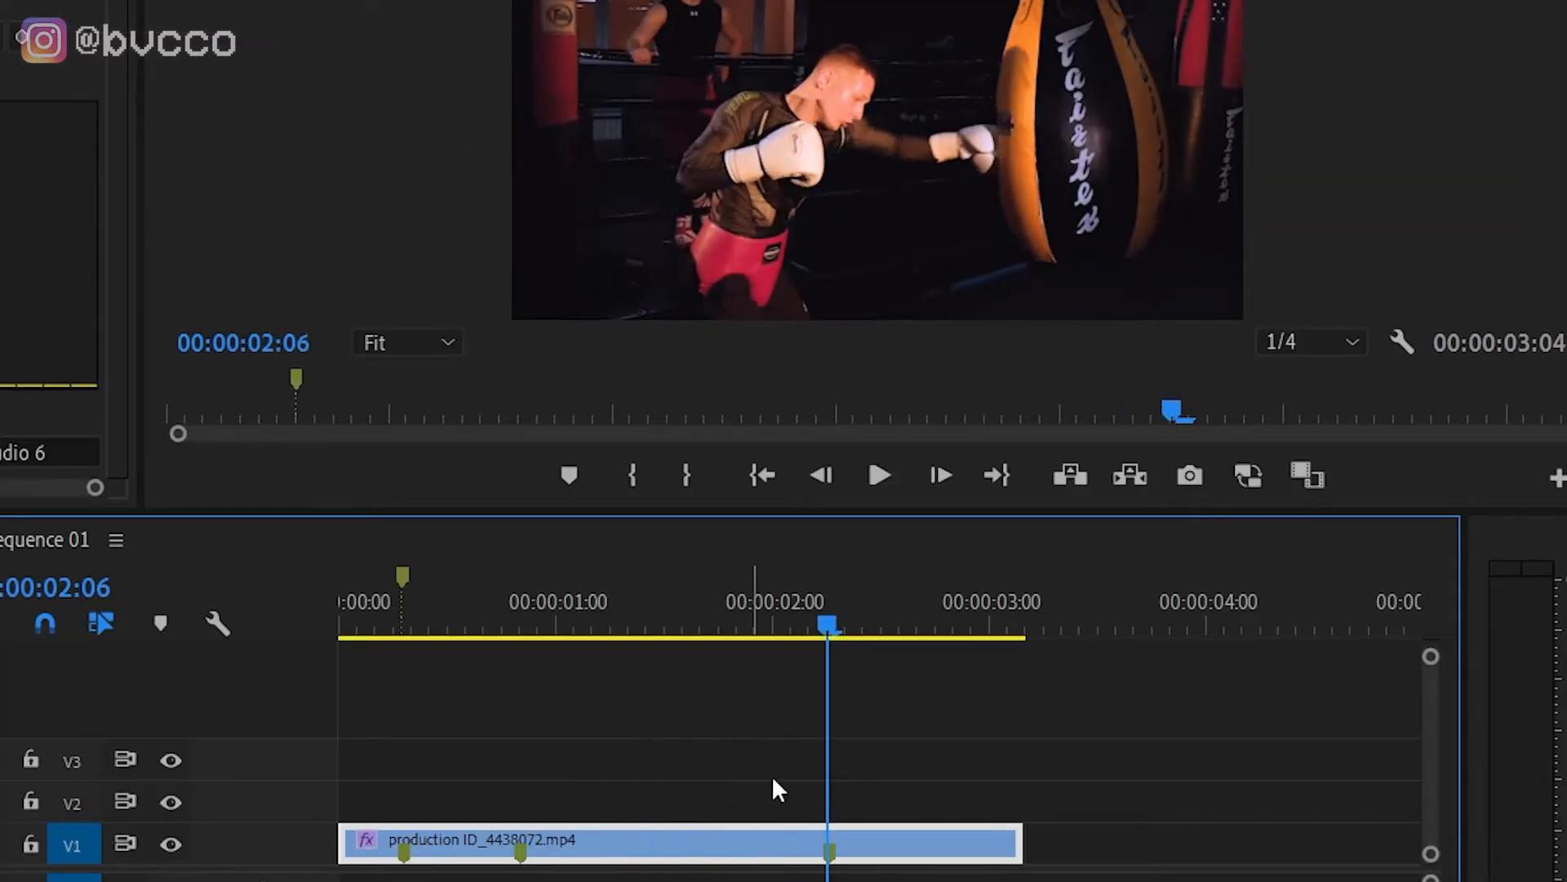
{"action": "key", "text": "space"}
{"action": "key", "text": "space"}
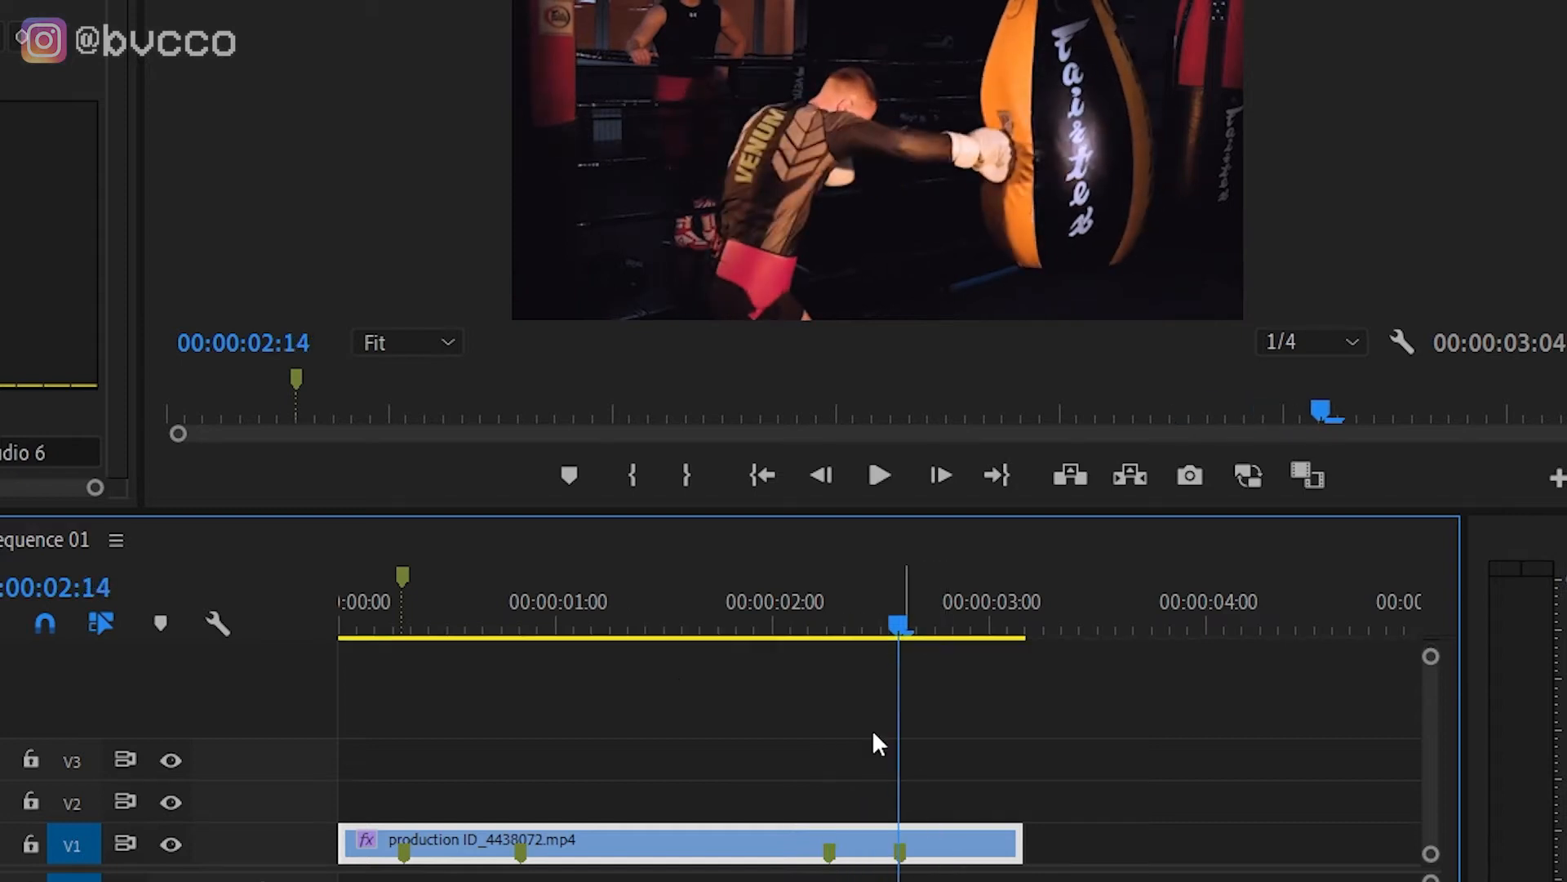
Replay from the start to check the markers, then zoom the timeline in around frame 6.
{"action": "left_click", "coordinate": [398, 622]}
{"action": "key", "text": "space"}
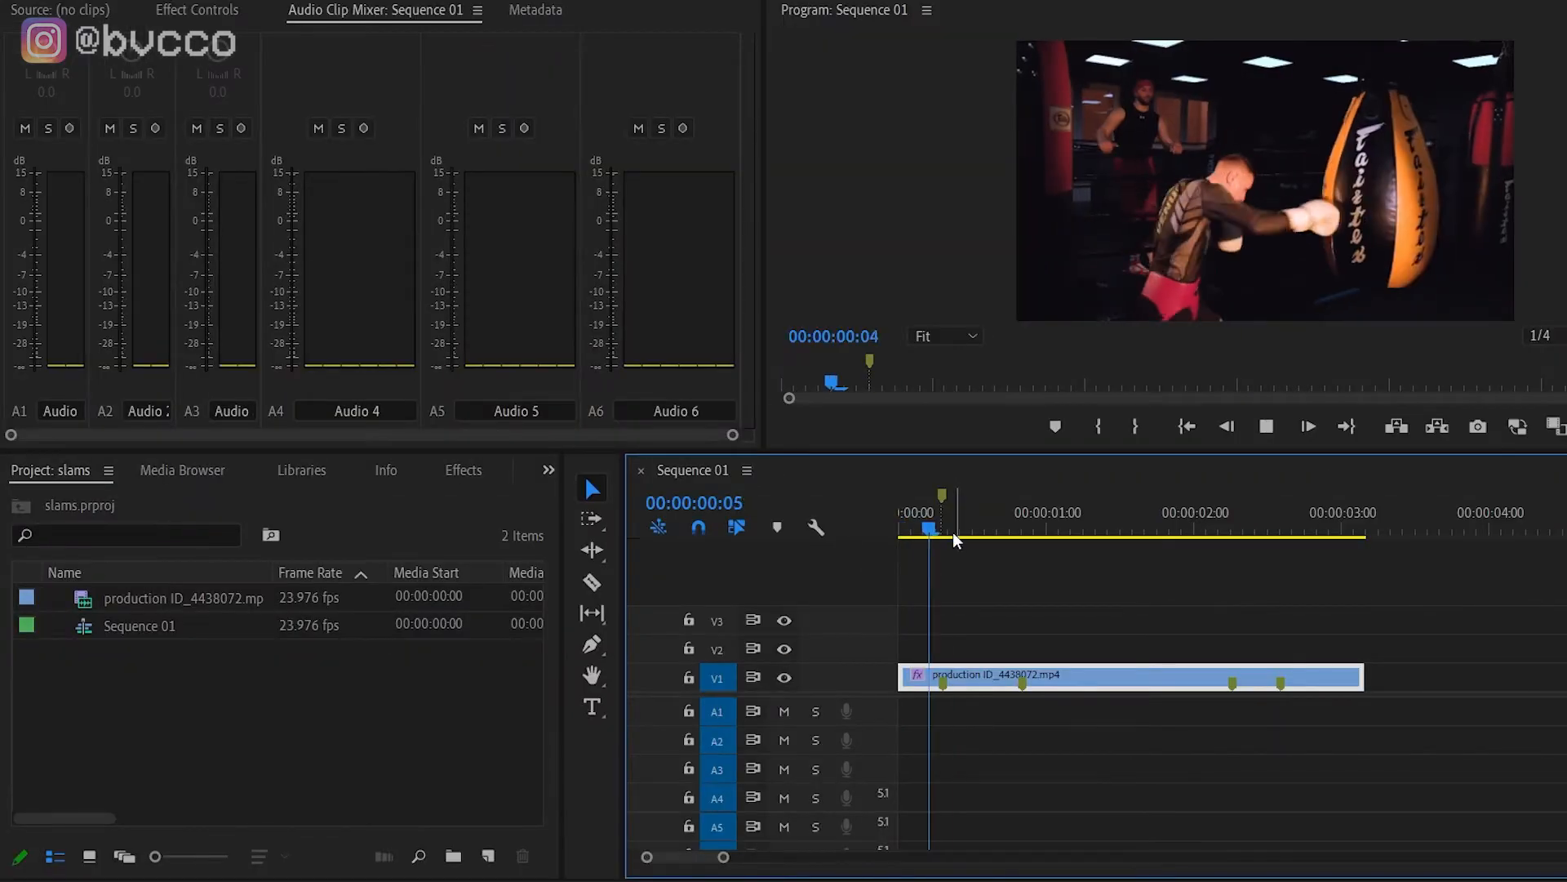
{"action": "left_click", "coordinate": [901, 529]}
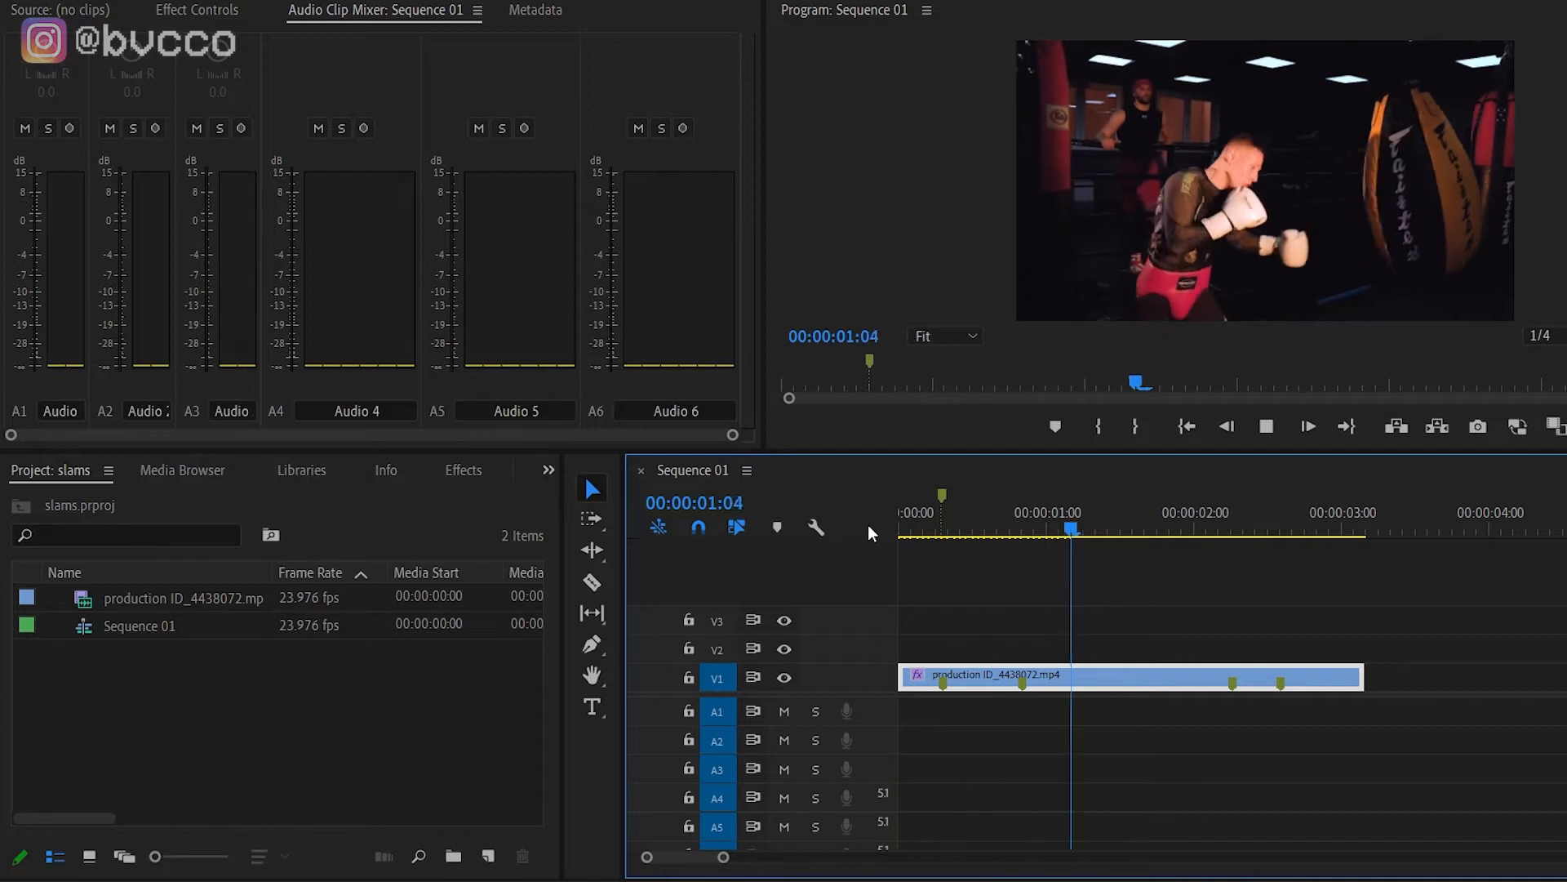
{"action": "left_click", "coordinate": [903, 514]}
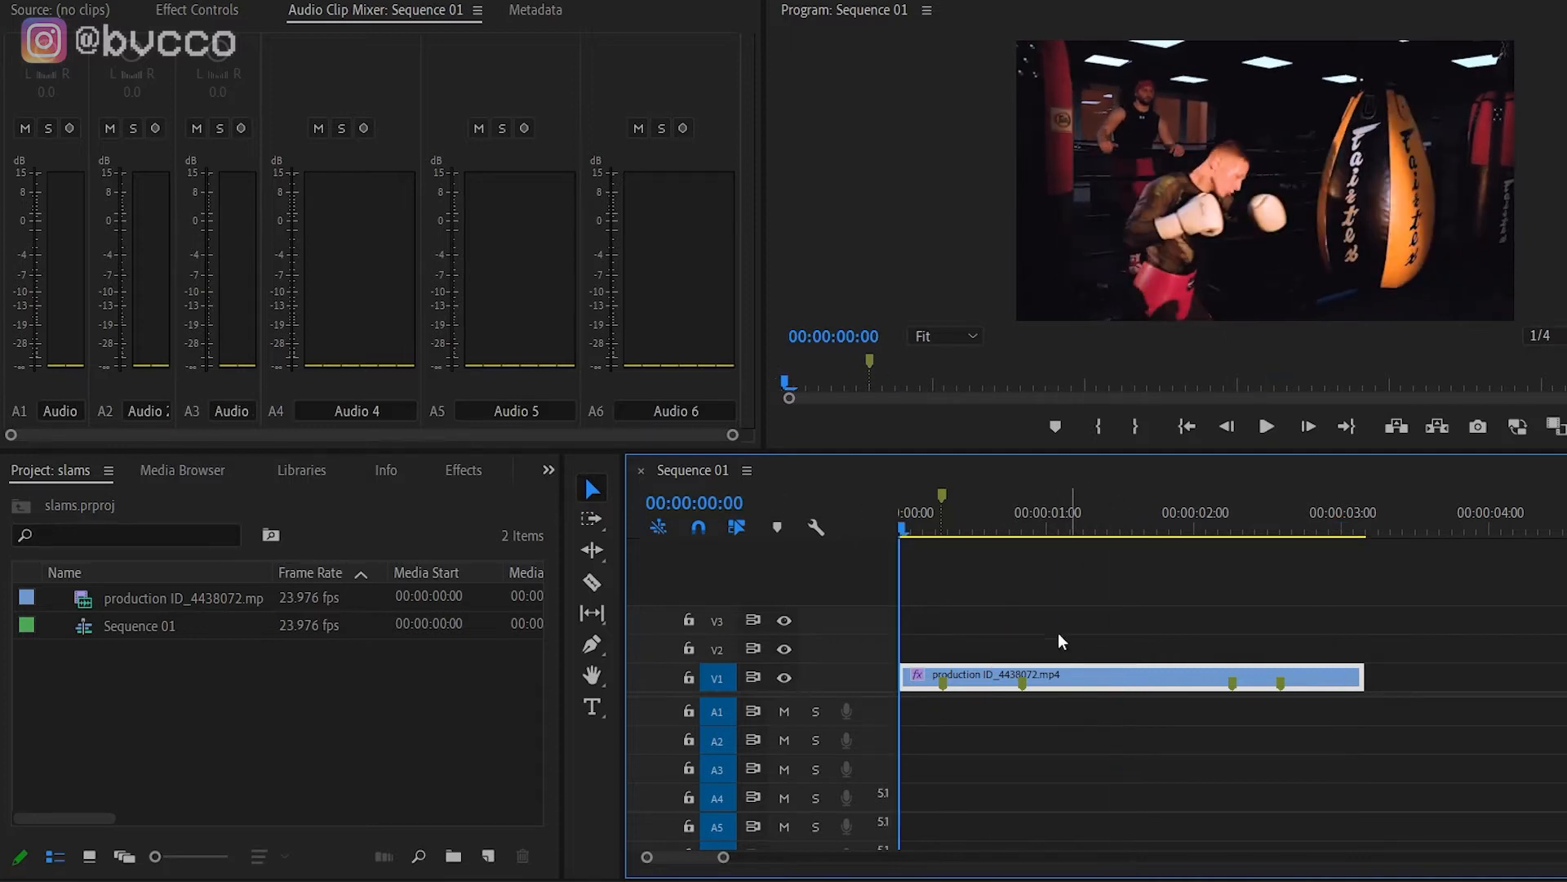
{"action": "key", "text": "equal"}
{"action": "left_click", "coordinate": [973, 528]}
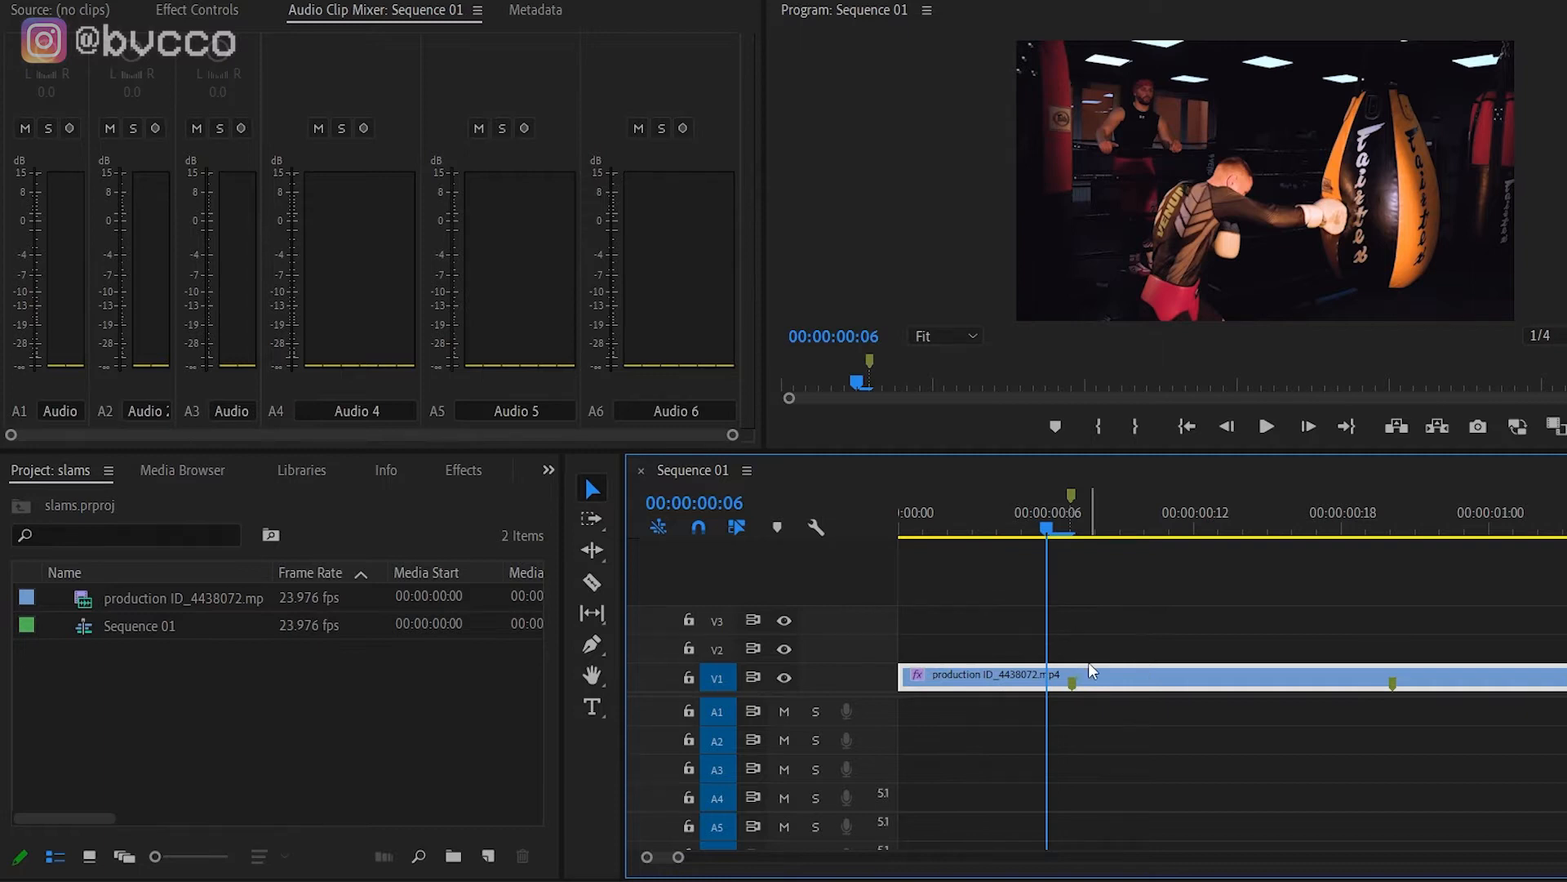
Alt-copy the V1 clip onto V2 and razor away everything before the first punch.
{"action": "left_click", "coordinate": [1149, 626]}
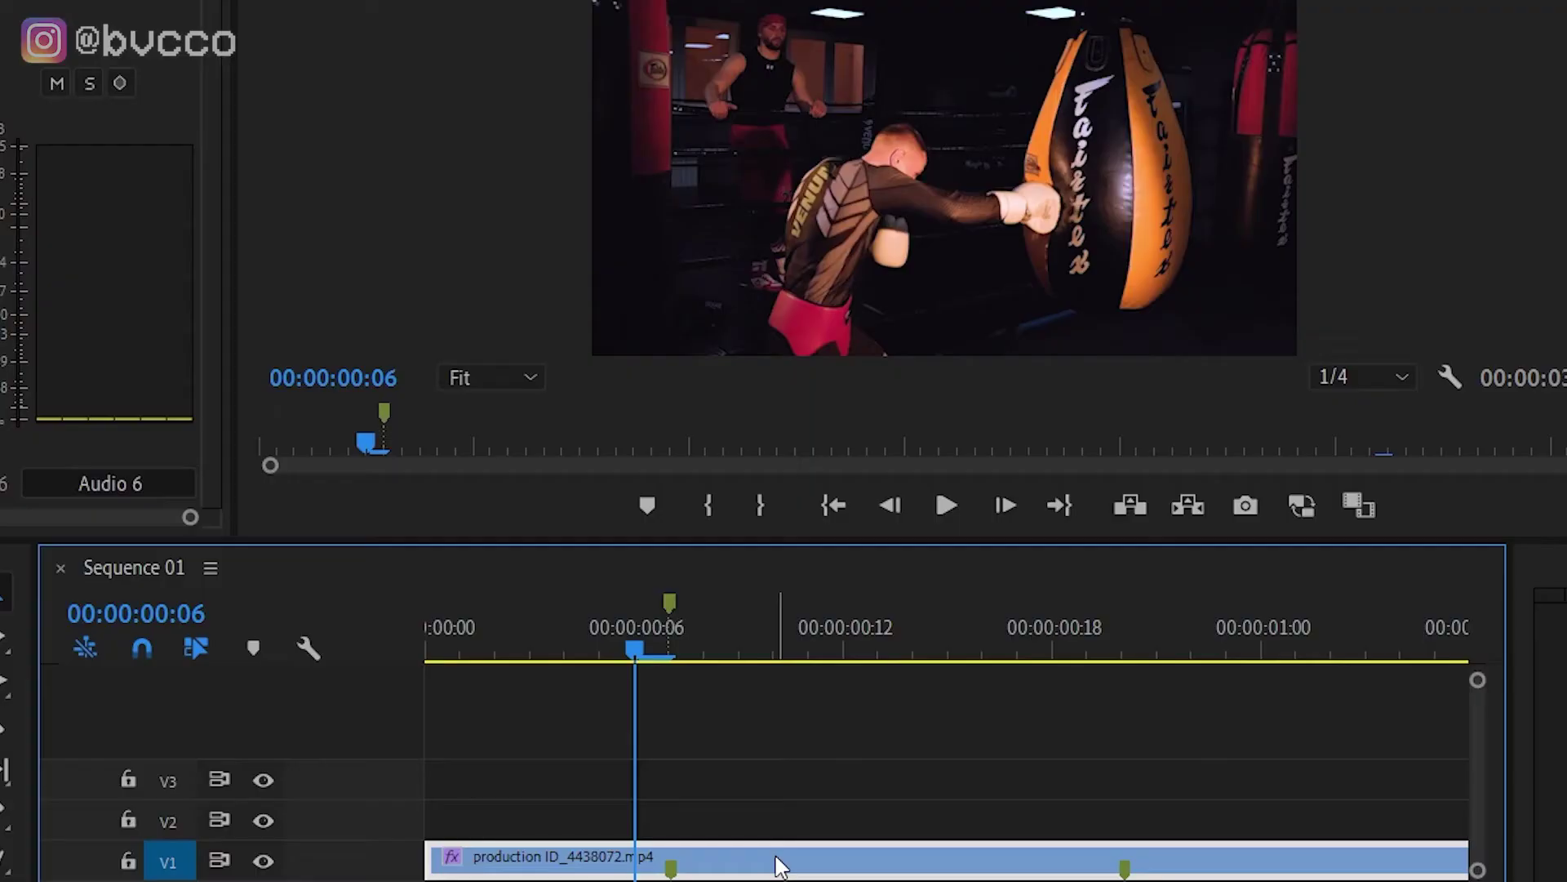
{"action": "left_click_drag", "start_coordinate": [1151, 678], "coordinate": [1151, 649]}
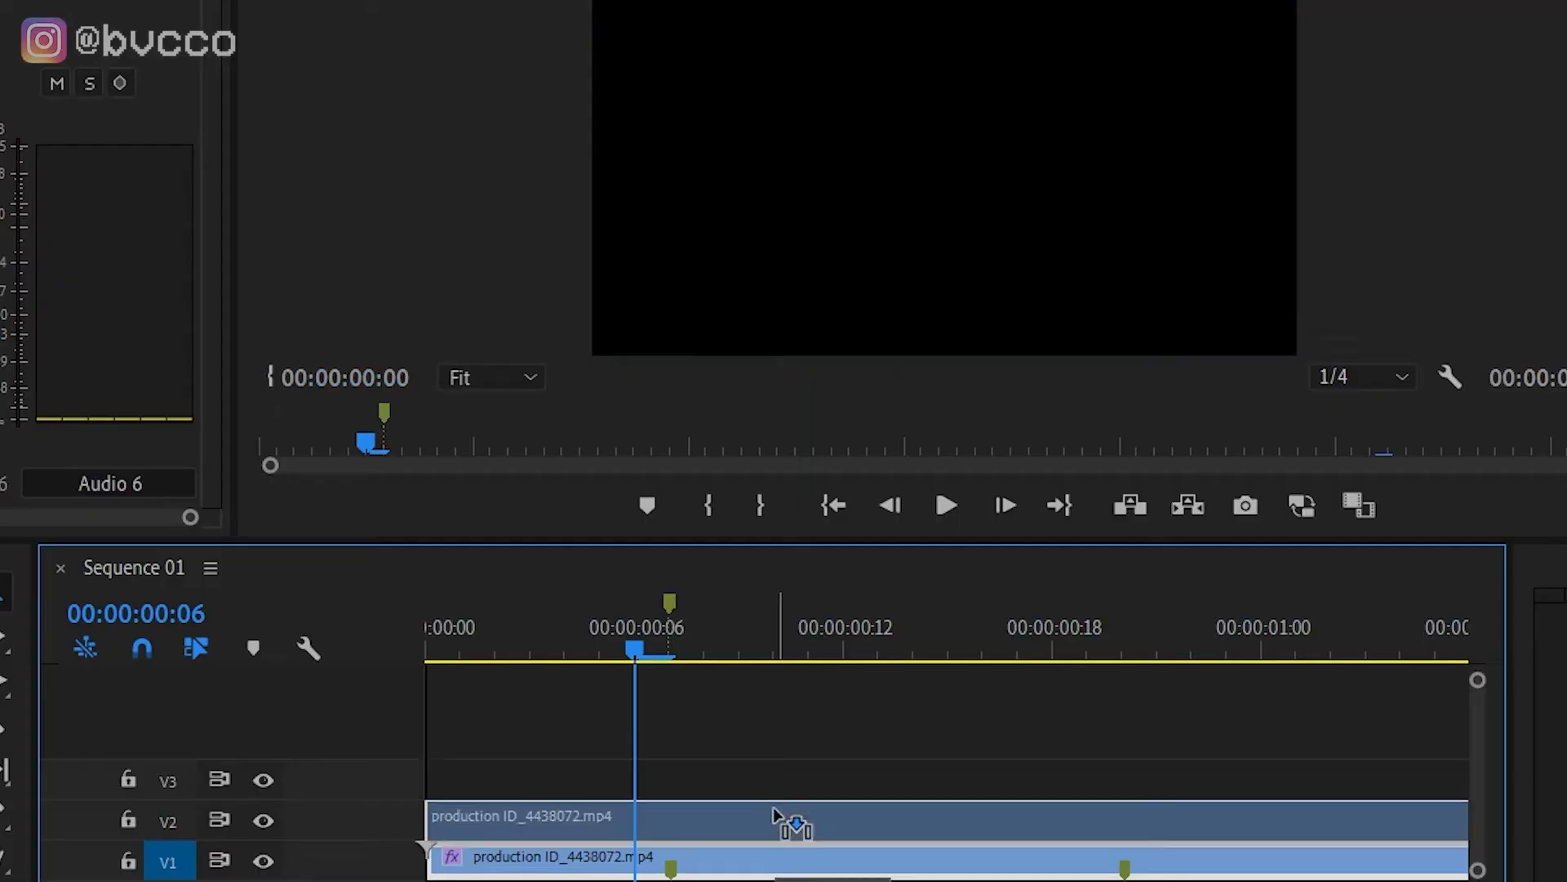
{"action": "left_click", "coordinate": [772, 808]}
{"action": "scroll", "coordinate": [783, 772], "scroll_direction": "up", "scroll_amount": 1}
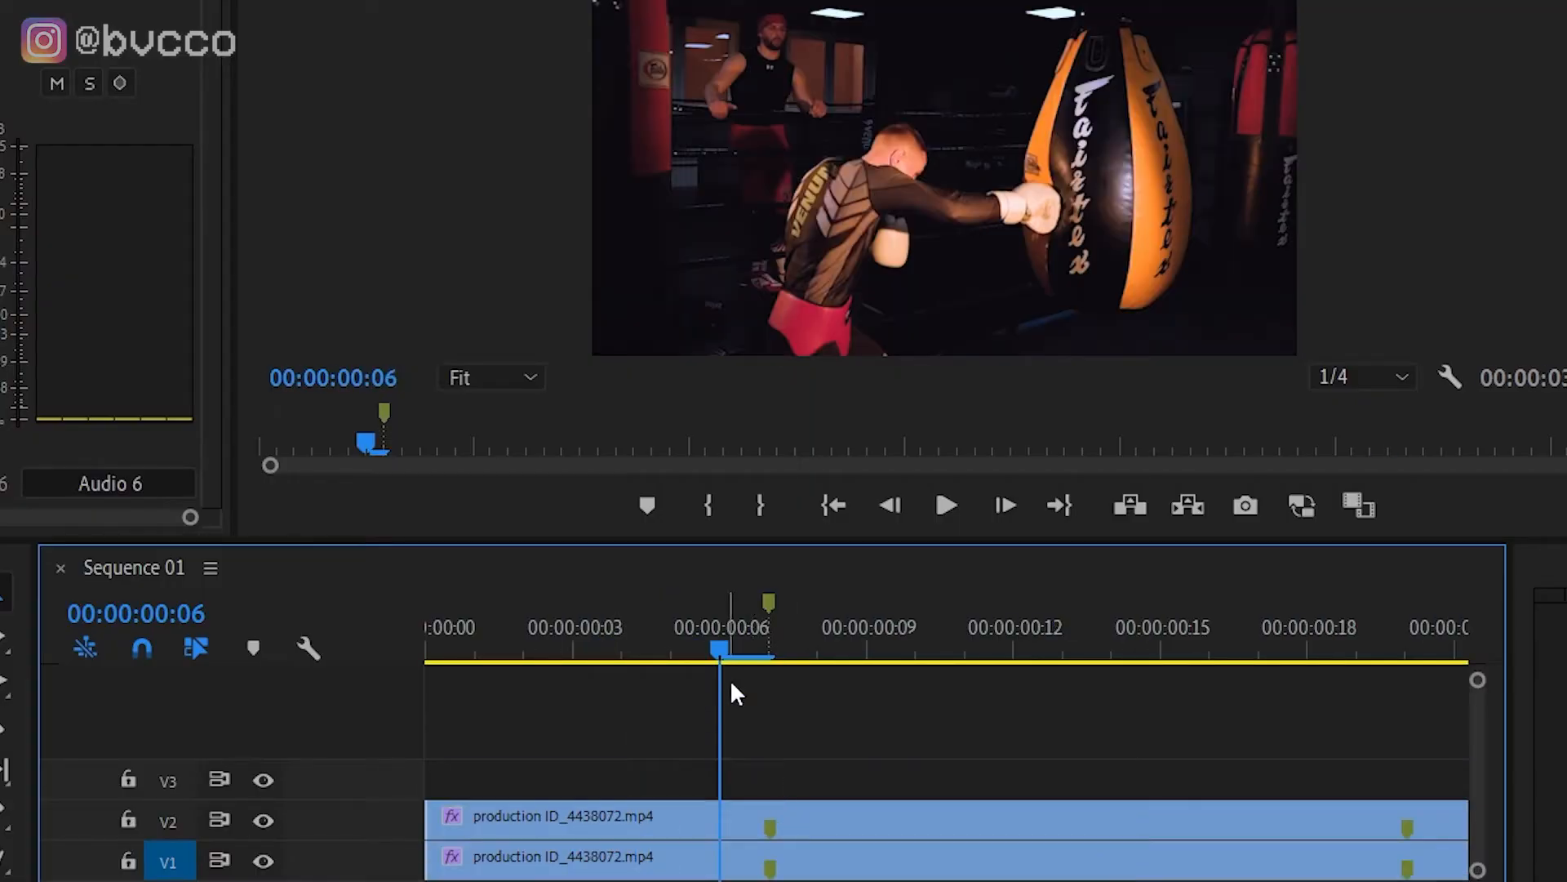
{"action": "mouse_move", "coordinate": [720, 649]}
{"action": "left_mouse_down"}
{"action": "mouse_move", "coordinate": [775, 658]}
{"action": "mouse_move", "coordinate": [624, 661]}
{"action": "mouse_move", "coordinate": [685, 651]}
{"action": "left_mouse_up"}
{"action": "key", "text": "c"}
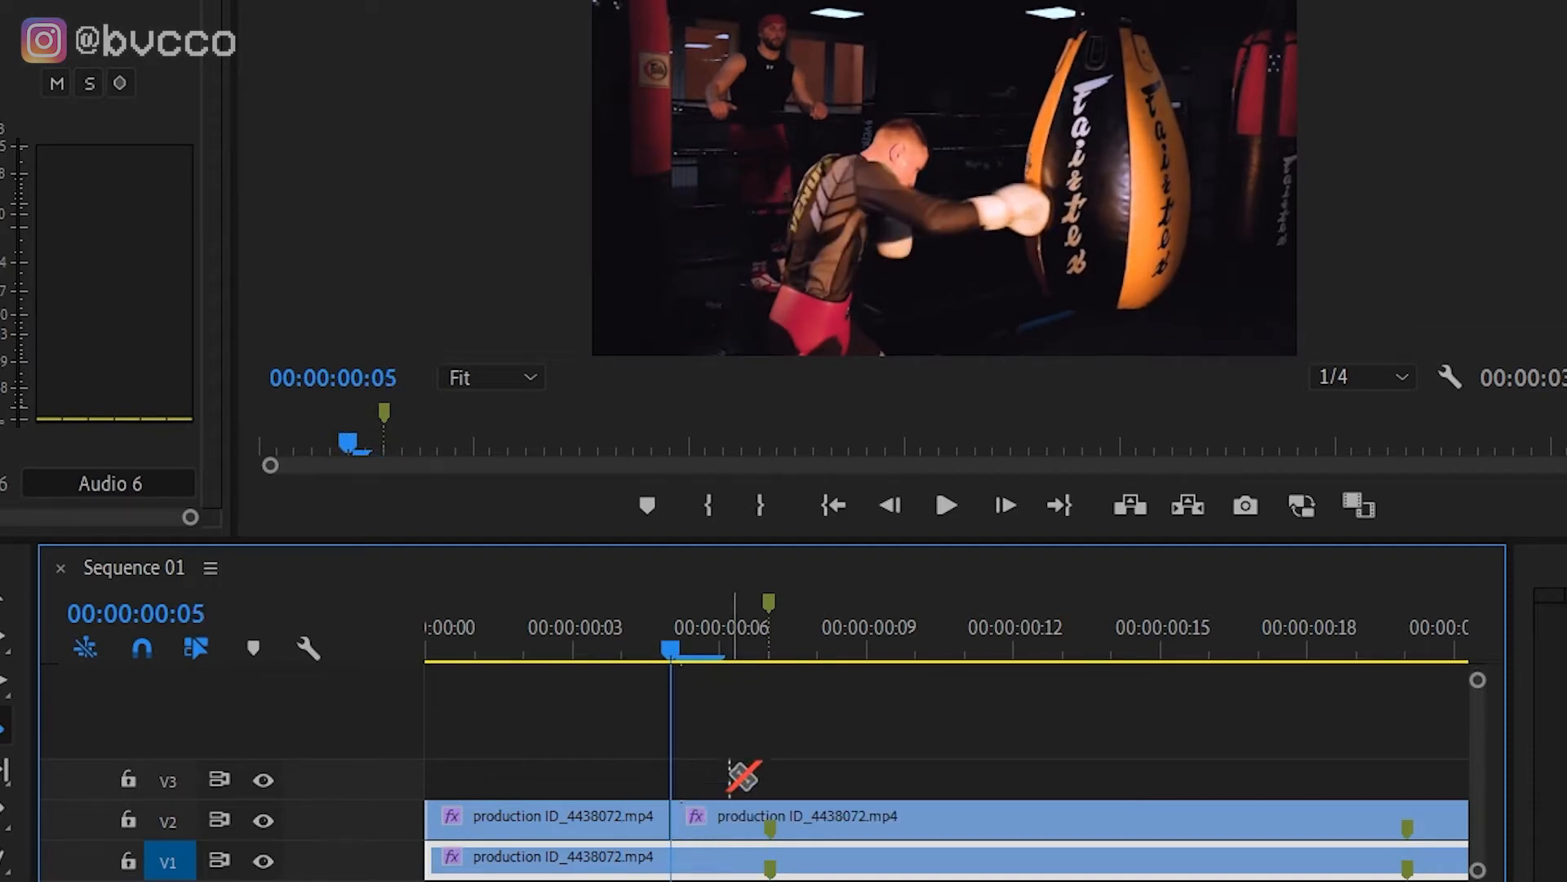
{"action": "left_click", "coordinate": [594, 801]}
{"action": "key", "text": "Delete"}
Cut and trim the V2 copy after the first punch so only a short piece spans it.
{"action": "left_click_drag", "start_coordinate": [712, 629], "coordinate": [874, 624]}
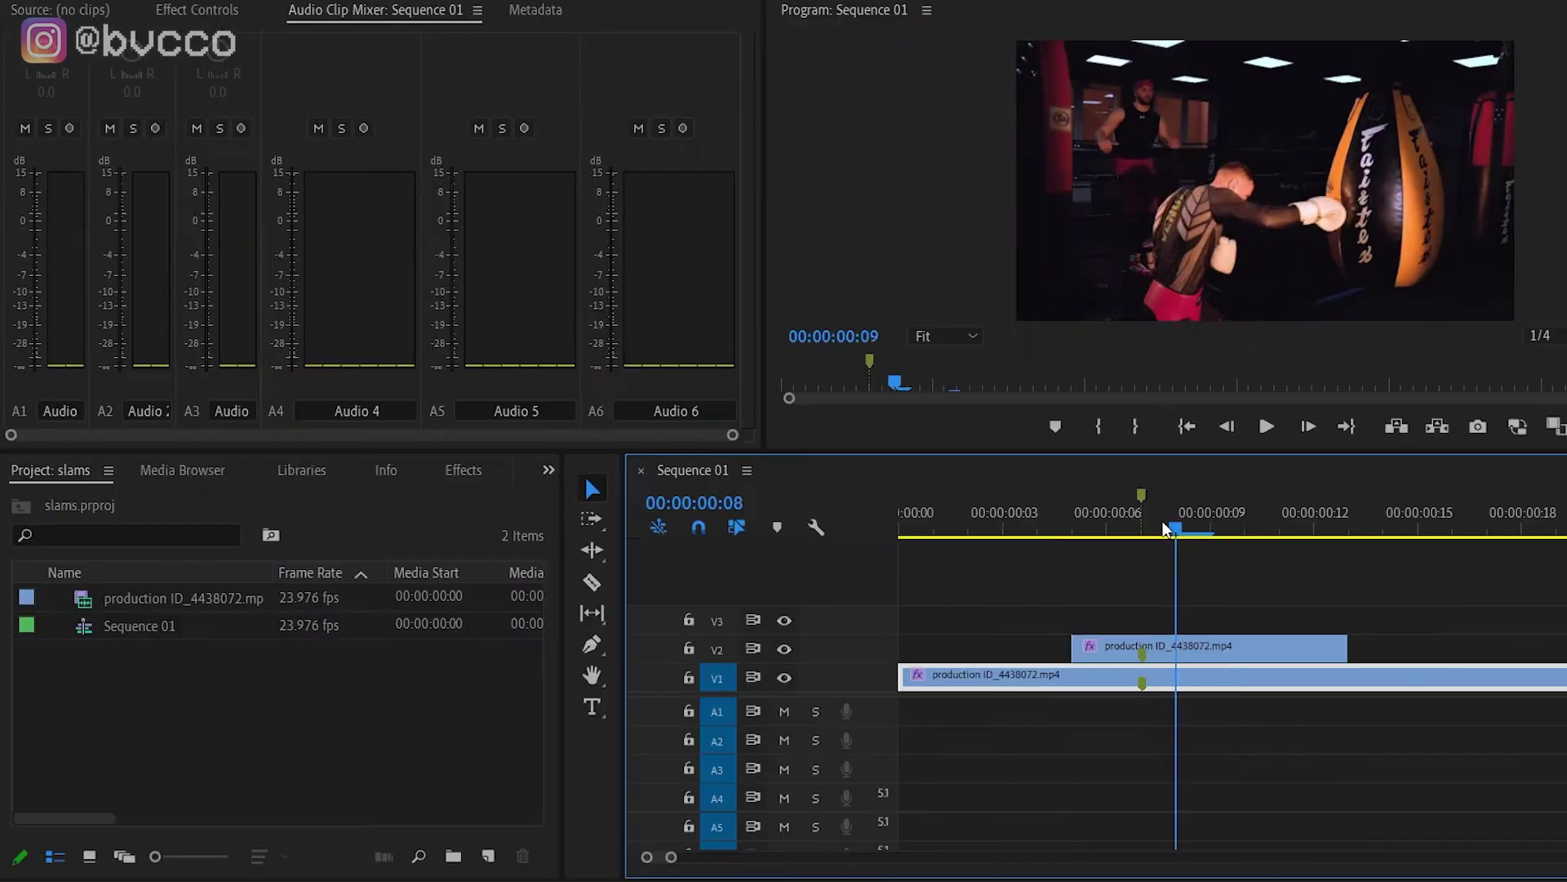
{"action": "mouse_move", "coordinate": [1162, 520]}
{"action": "left_mouse_down"}
{"action": "mouse_move", "coordinate": [955, 528]}
{"action": "mouse_move", "coordinate": [1254, 535]}
{"action": "left_mouse_up"}
{"action": "key", "text": "ctrl+k"}
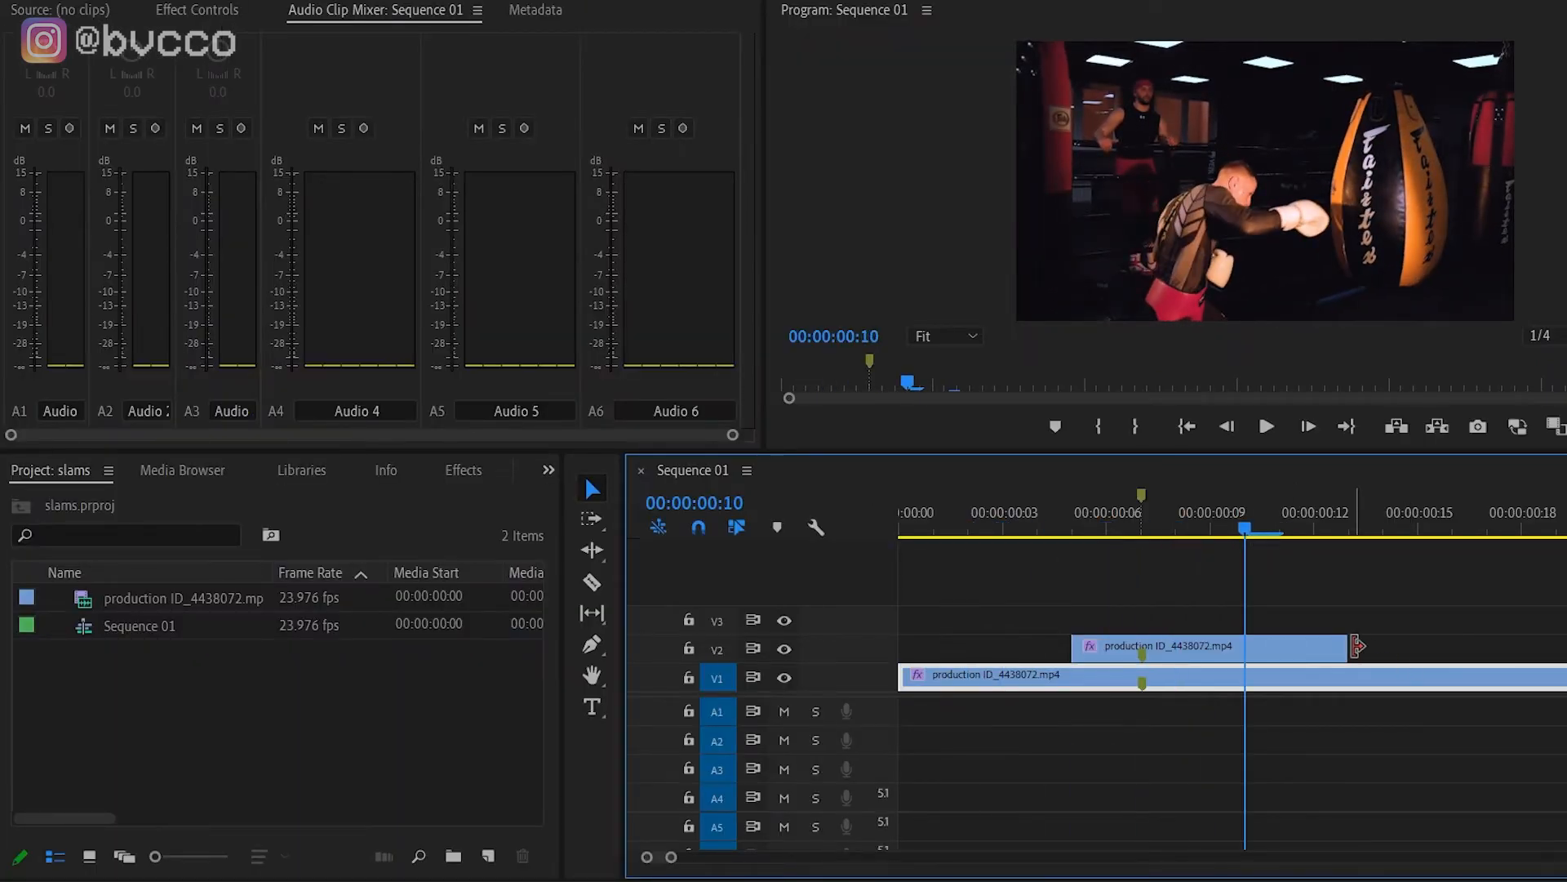
{"action": "left_click_drag", "start_coordinate": [1347, 646], "coordinate": [1262, 645]}
{"action": "key", "text": "Delete"}
{"action": "mouse_move", "coordinate": [1245, 529]}
{"action": "left_mouse_down"}
{"action": "mouse_move", "coordinate": [1106, 529]}
{"action": "mouse_move", "coordinate": [1212, 529]}
{"action": "left_mouse_up"}
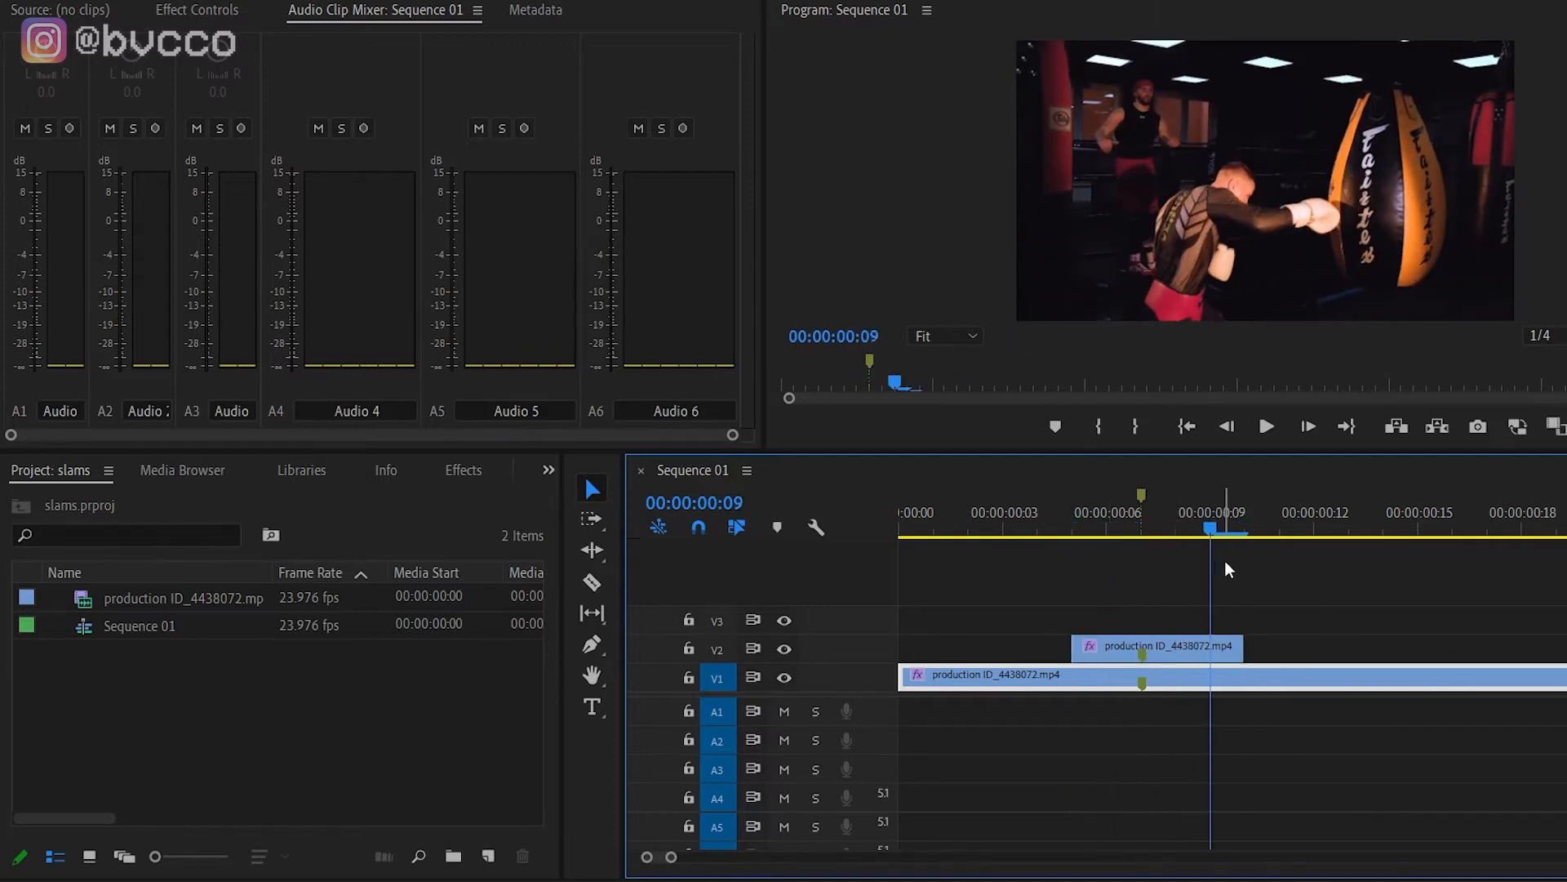
{"action": "left_click_drag", "start_coordinate": [1246, 645], "coordinate": [1206, 645]}
{"action": "left_click", "coordinate": [1076, 529]}
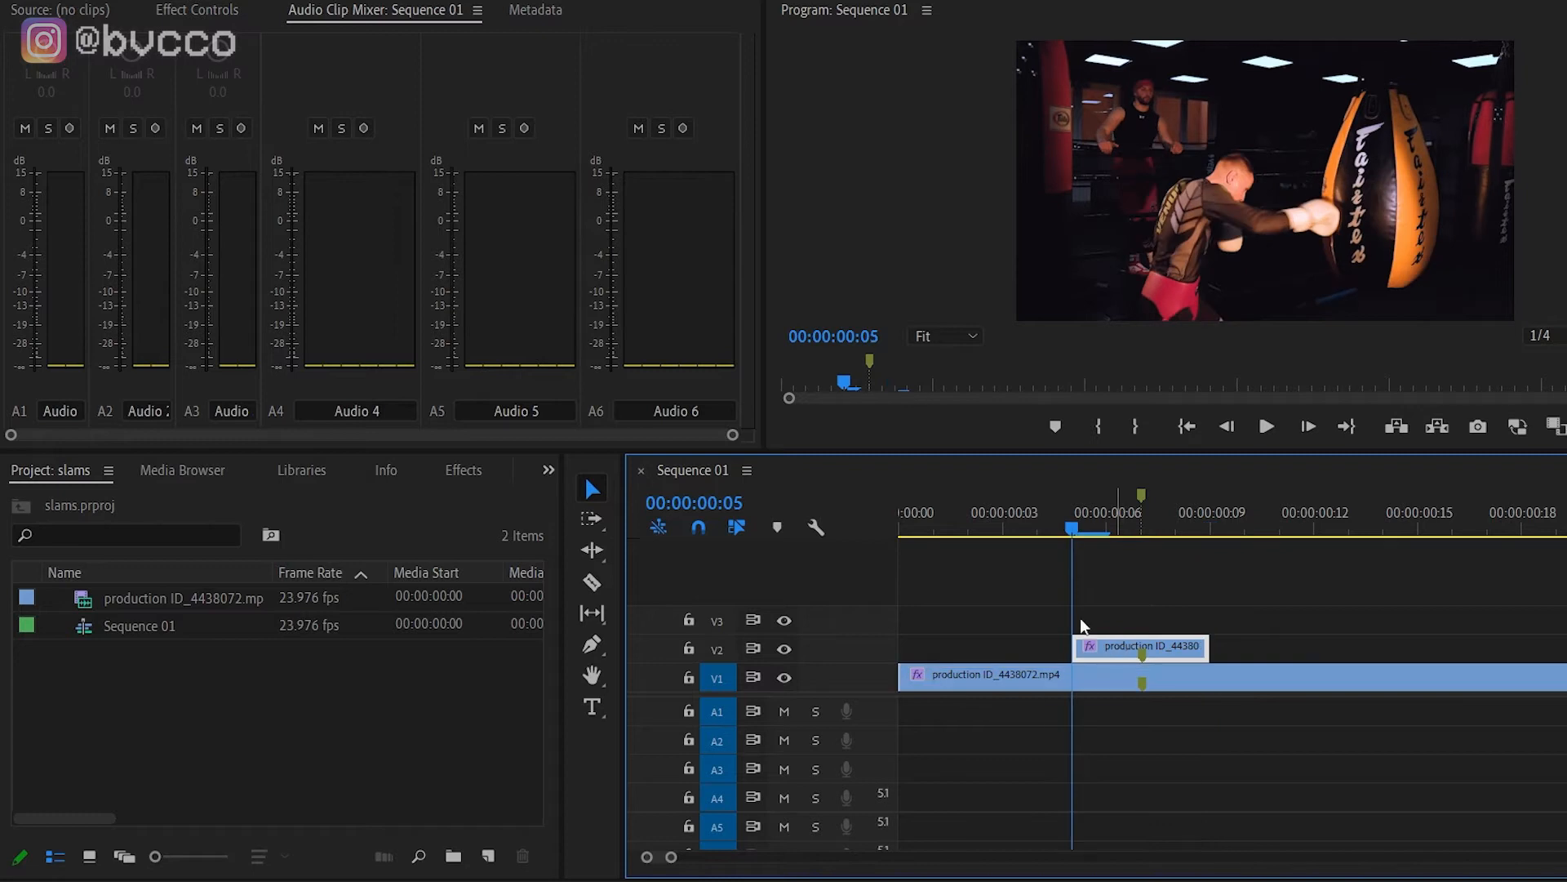
Scale the short V2 copy up to 117% in Effect Controls.
{"action": "left_click", "coordinate": [198, 10]}
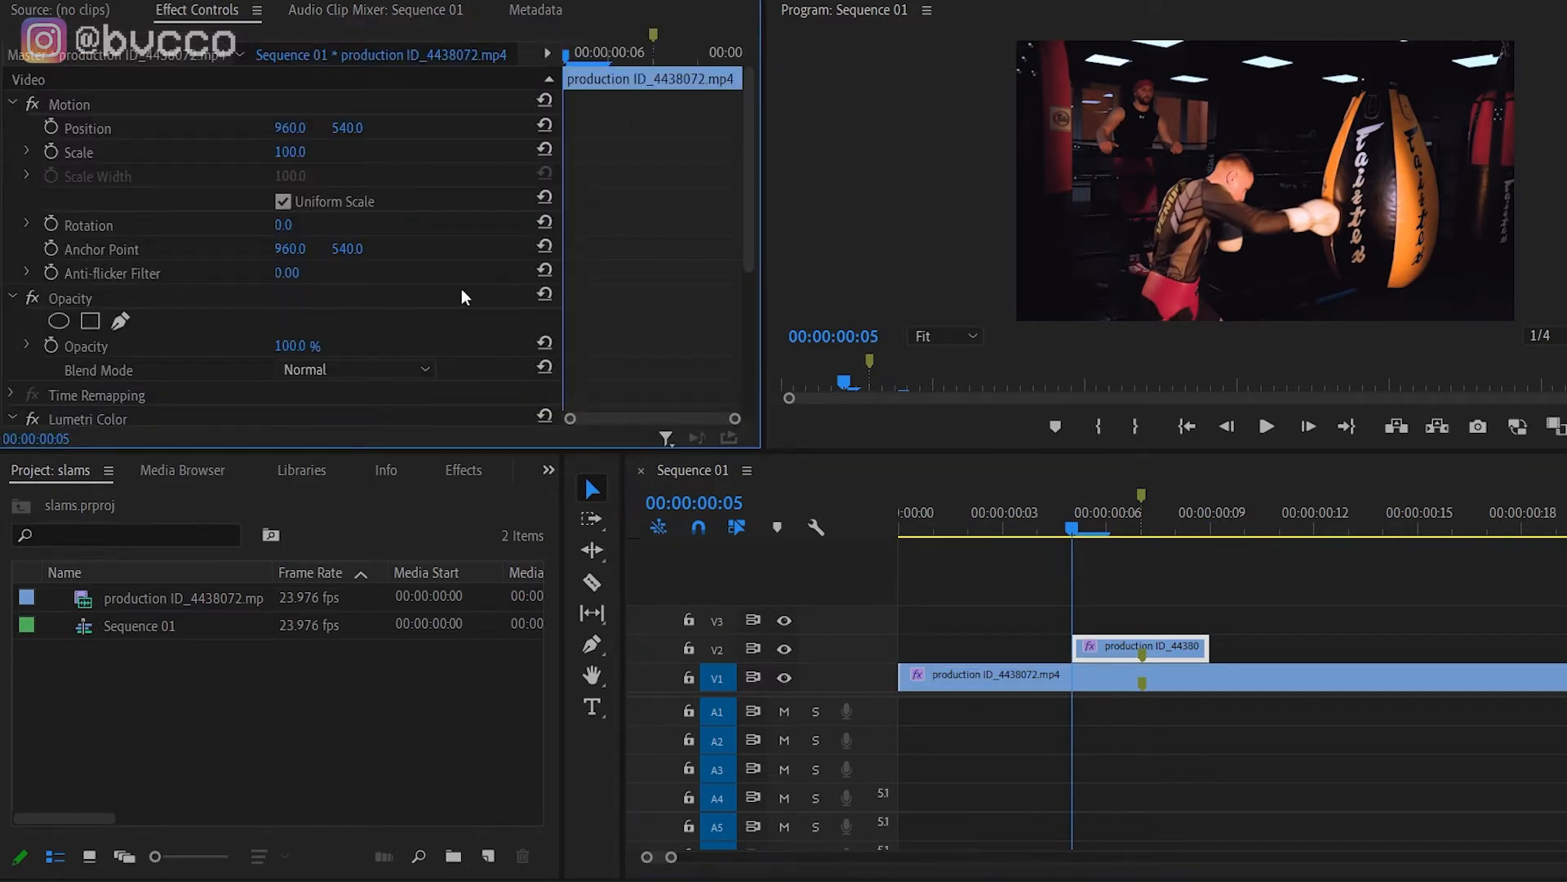
{"action": "left_click", "coordinate": [1250, 601]}
{"action": "left_click", "coordinate": [1154, 643]}
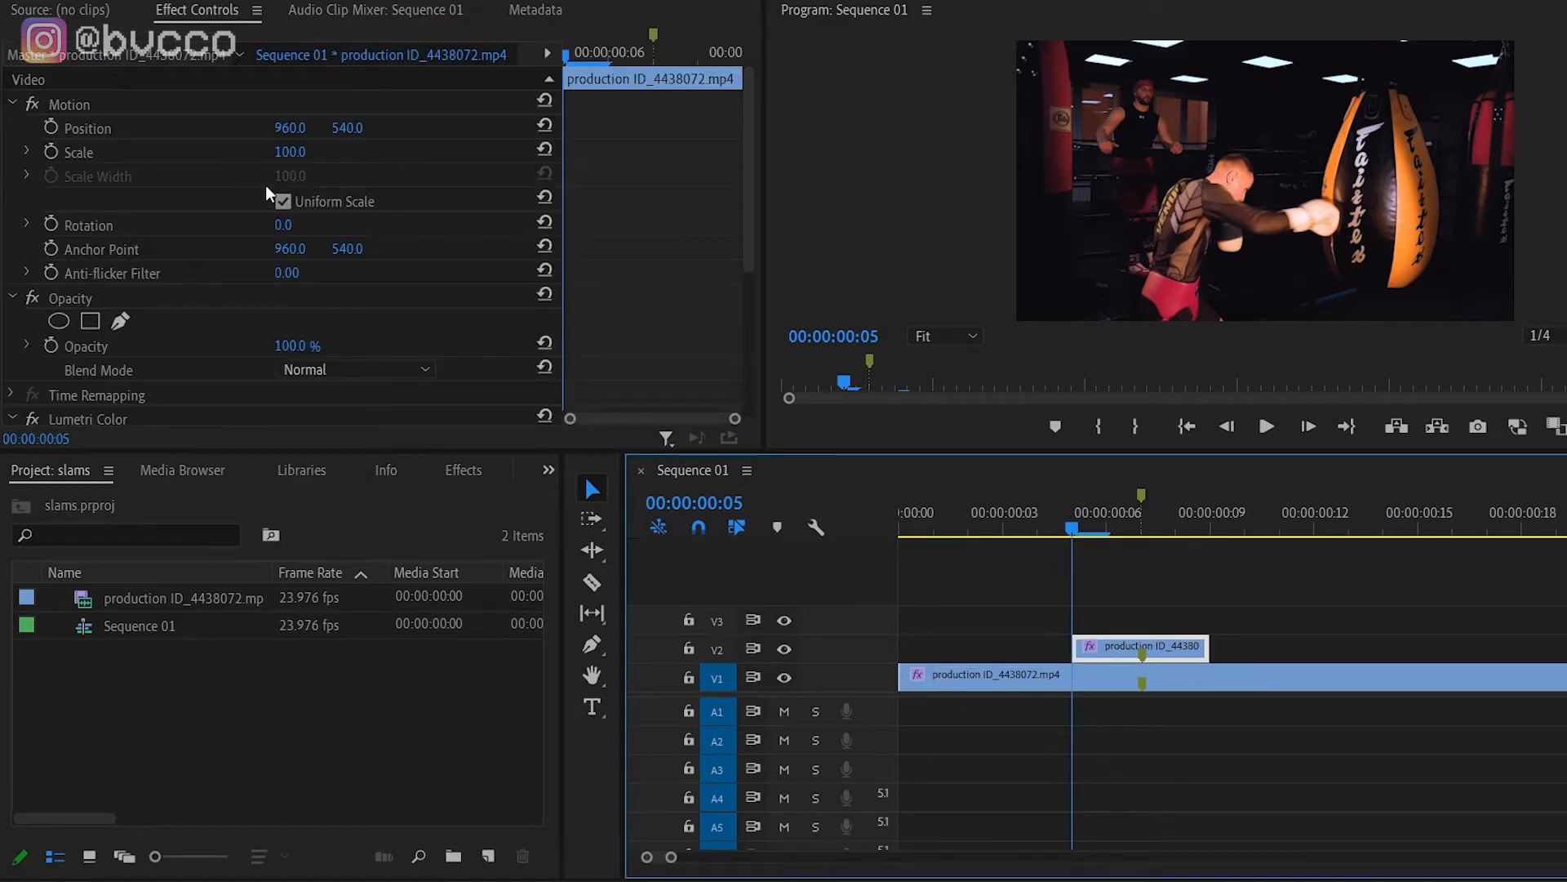
{"action": "left_click_drag", "start_coordinate": [287, 152], "coordinate": [310, 151]}
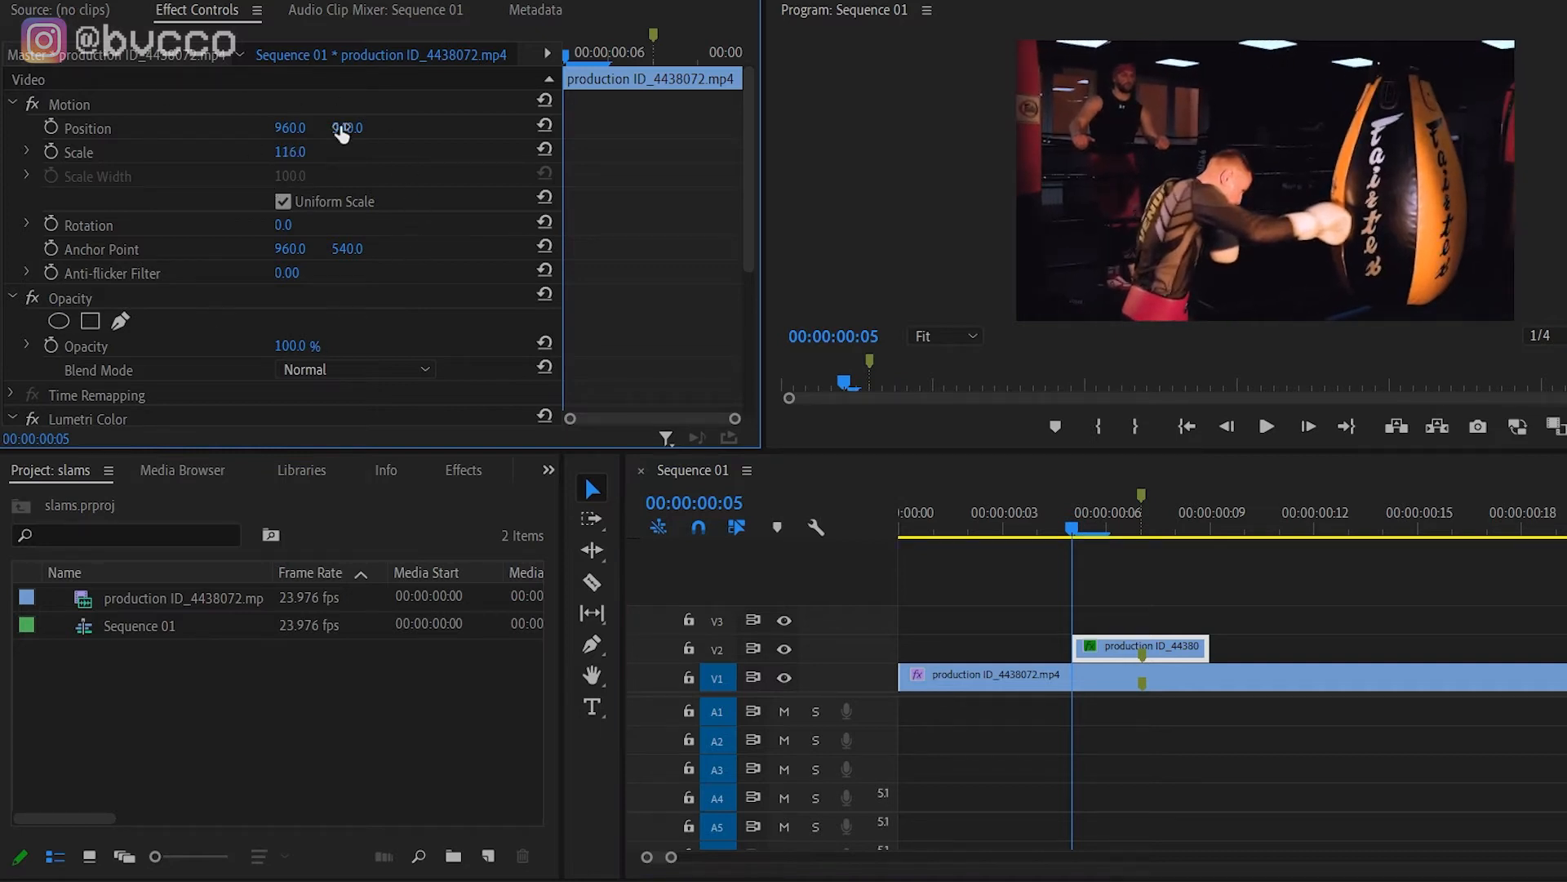
{"action": "left_click", "coordinate": [290, 153]}
{"action": "left_click", "coordinate": [426, 190]}
{"action": "scroll", "coordinate": [751, 289], "scroll_direction": "down", "scroll_amount": 1}
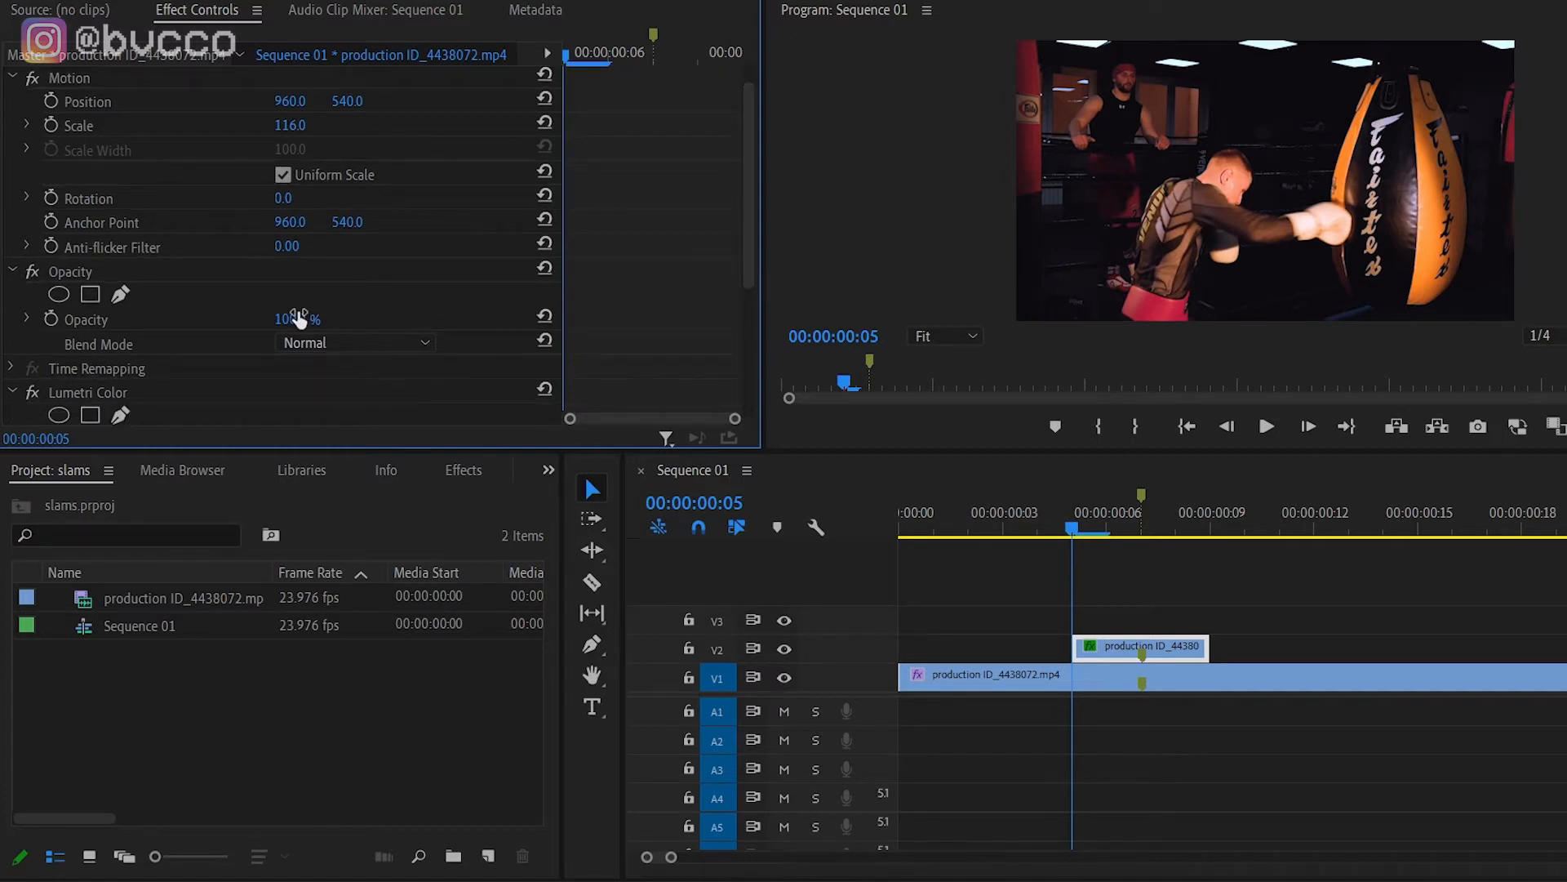
Lower the V2 copy's opacity toward 87%, undoing and reselecting the clip to redo it.
{"action": "left_click_drag", "start_coordinate": [298, 319], "coordinate": [289, 319]}
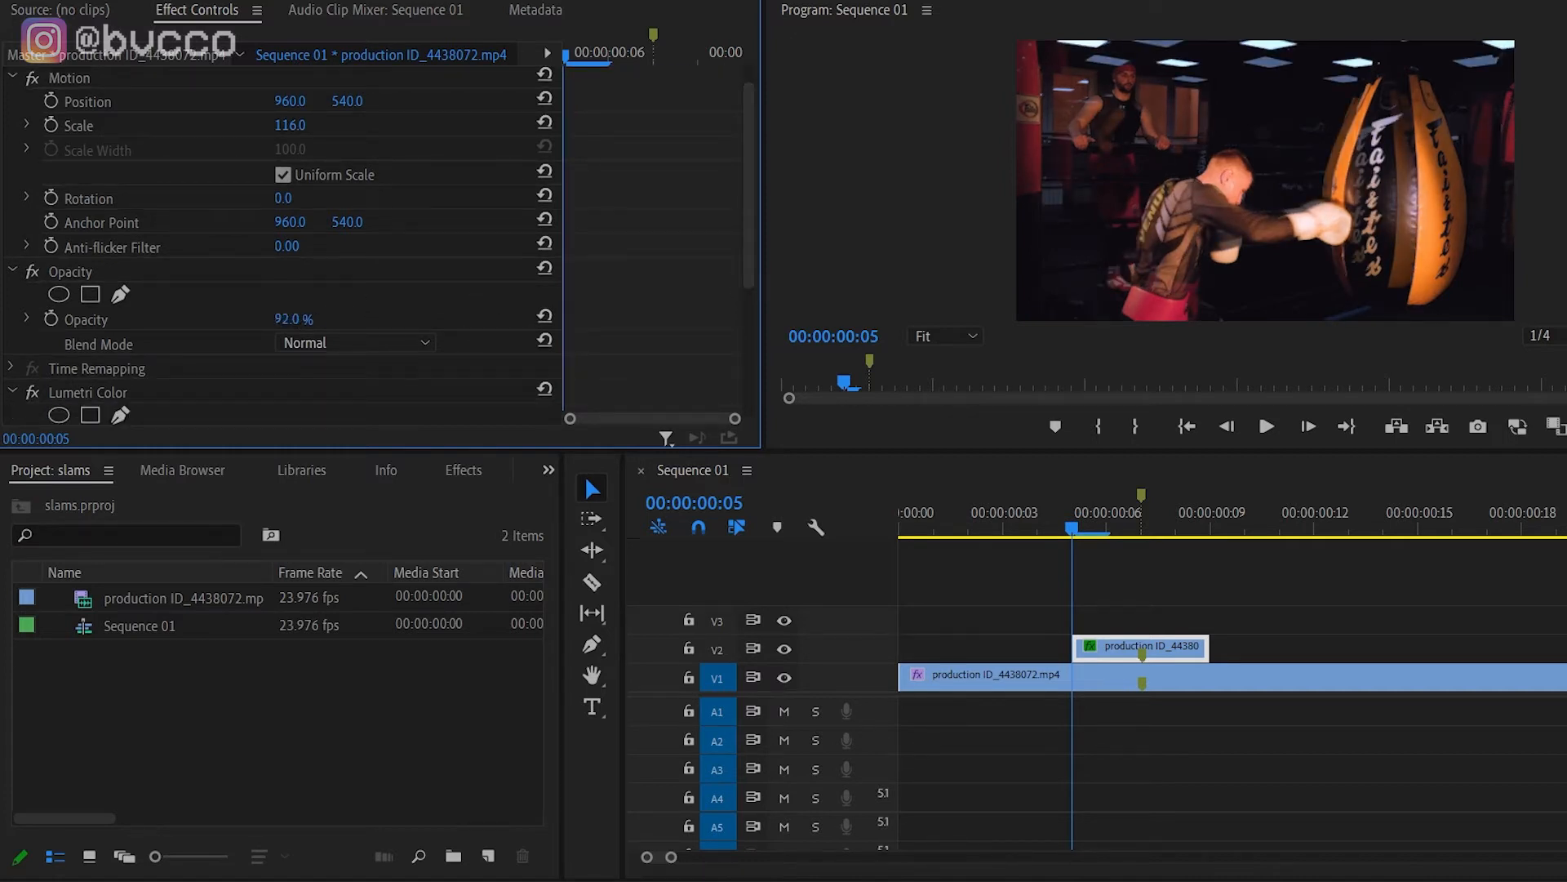
{"action": "key", "text": "ctrl+z"}
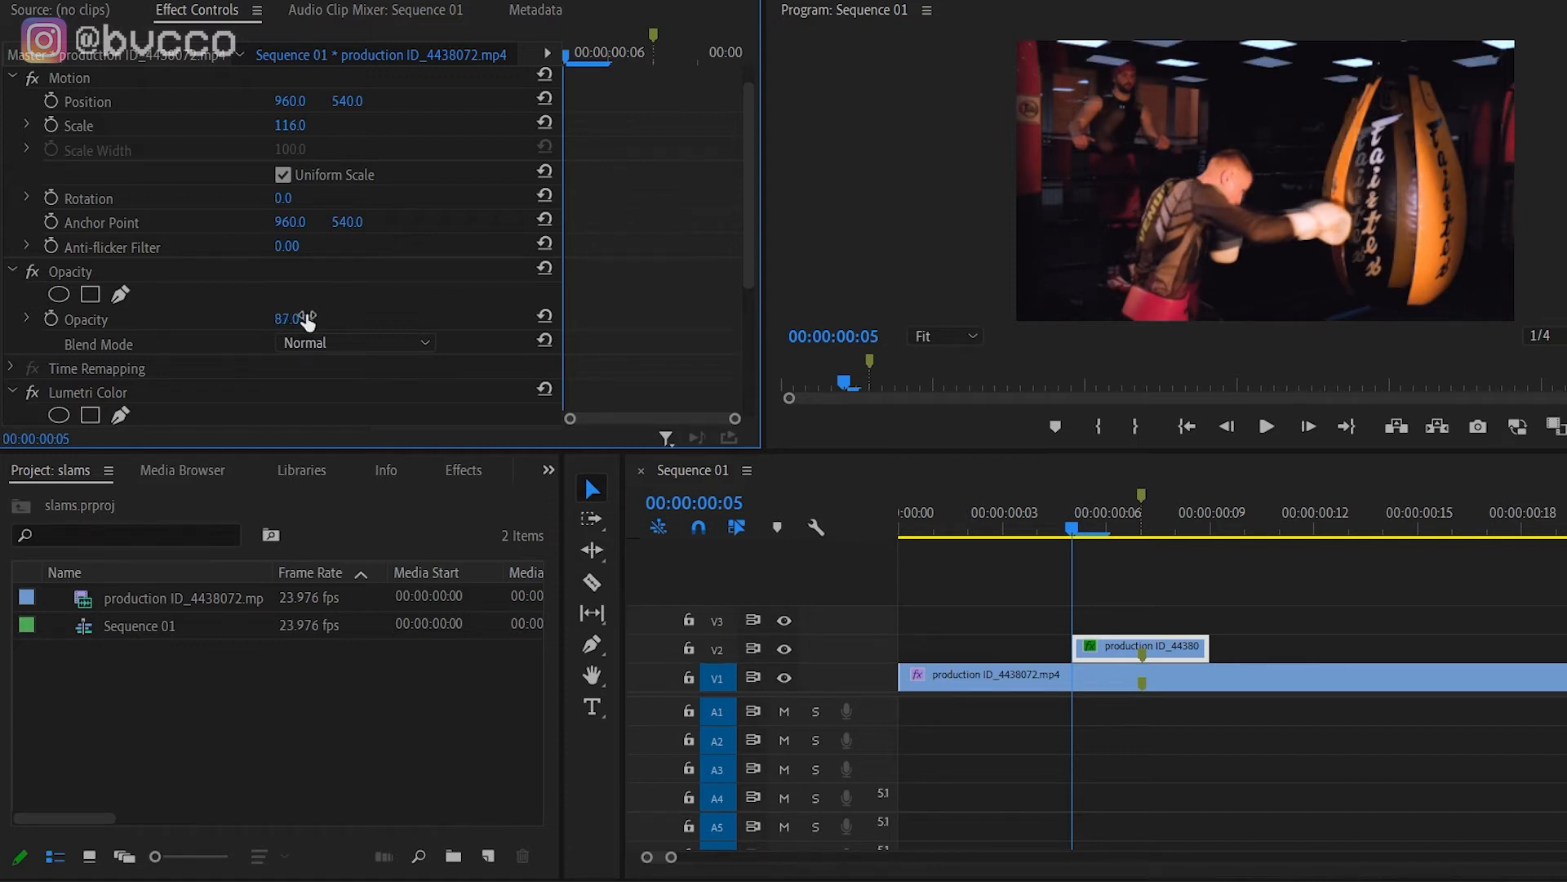
{"action": "left_click_drag", "start_coordinate": [747, 255], "coordinate": [748, 243]}
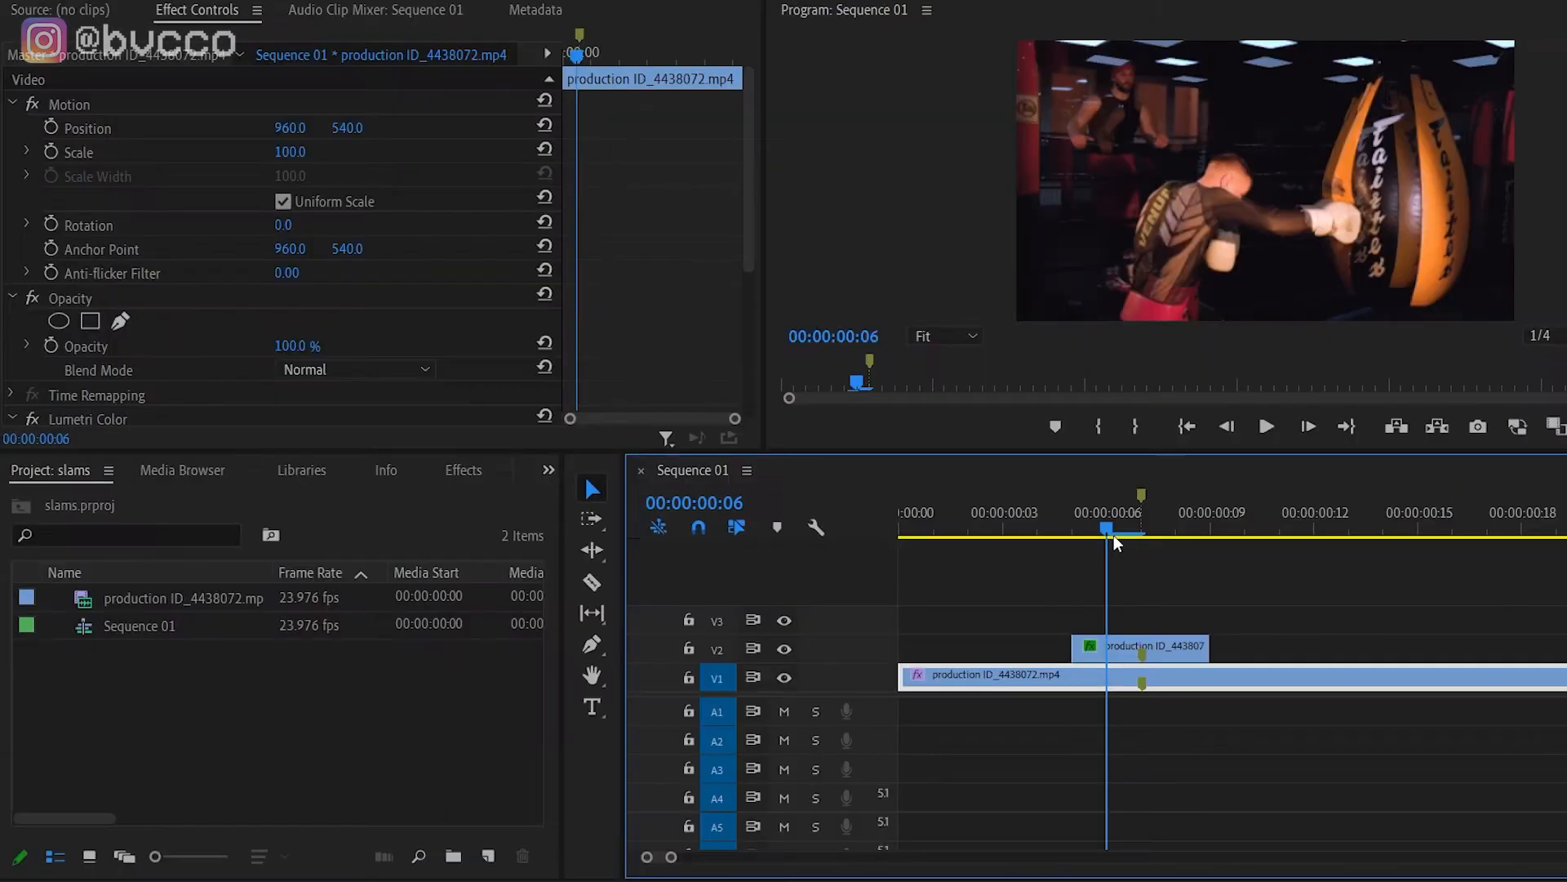
{"action": "left_click", "coordinate": [1101, 641]}
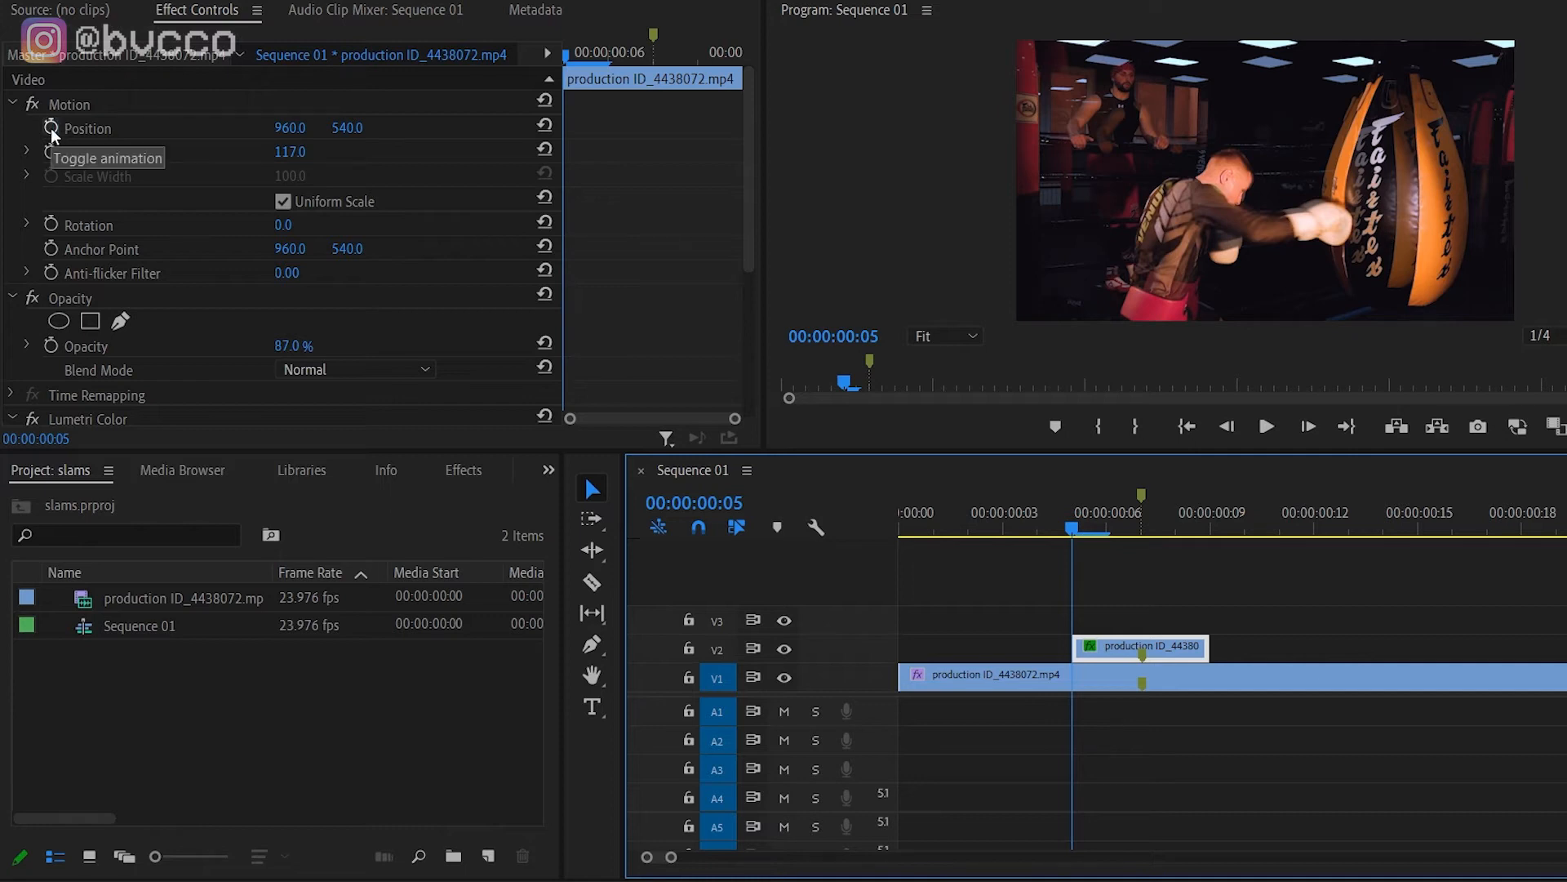
Keyframe the V2 copy's Position frame by frame with alternating offsets to shake the picture.
{"action": "left_click", "coordinate": [51, 129]}
{"action": "key", "text": "Right"}
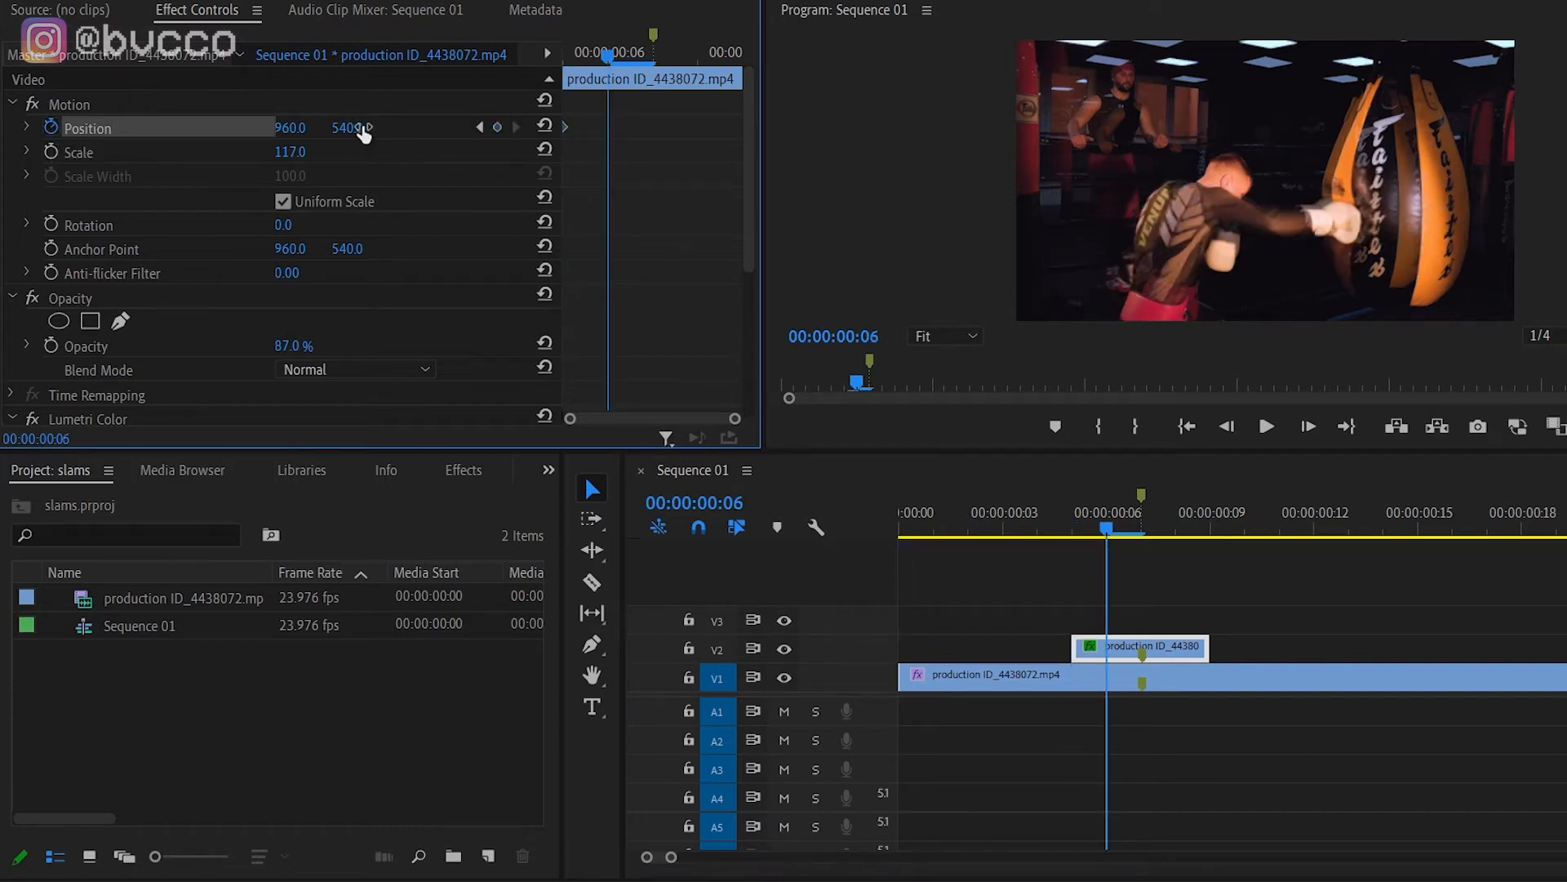
{"action": "left_click_drag", "start_coordinate": [347, 128], "coordinate": [330, 128]}
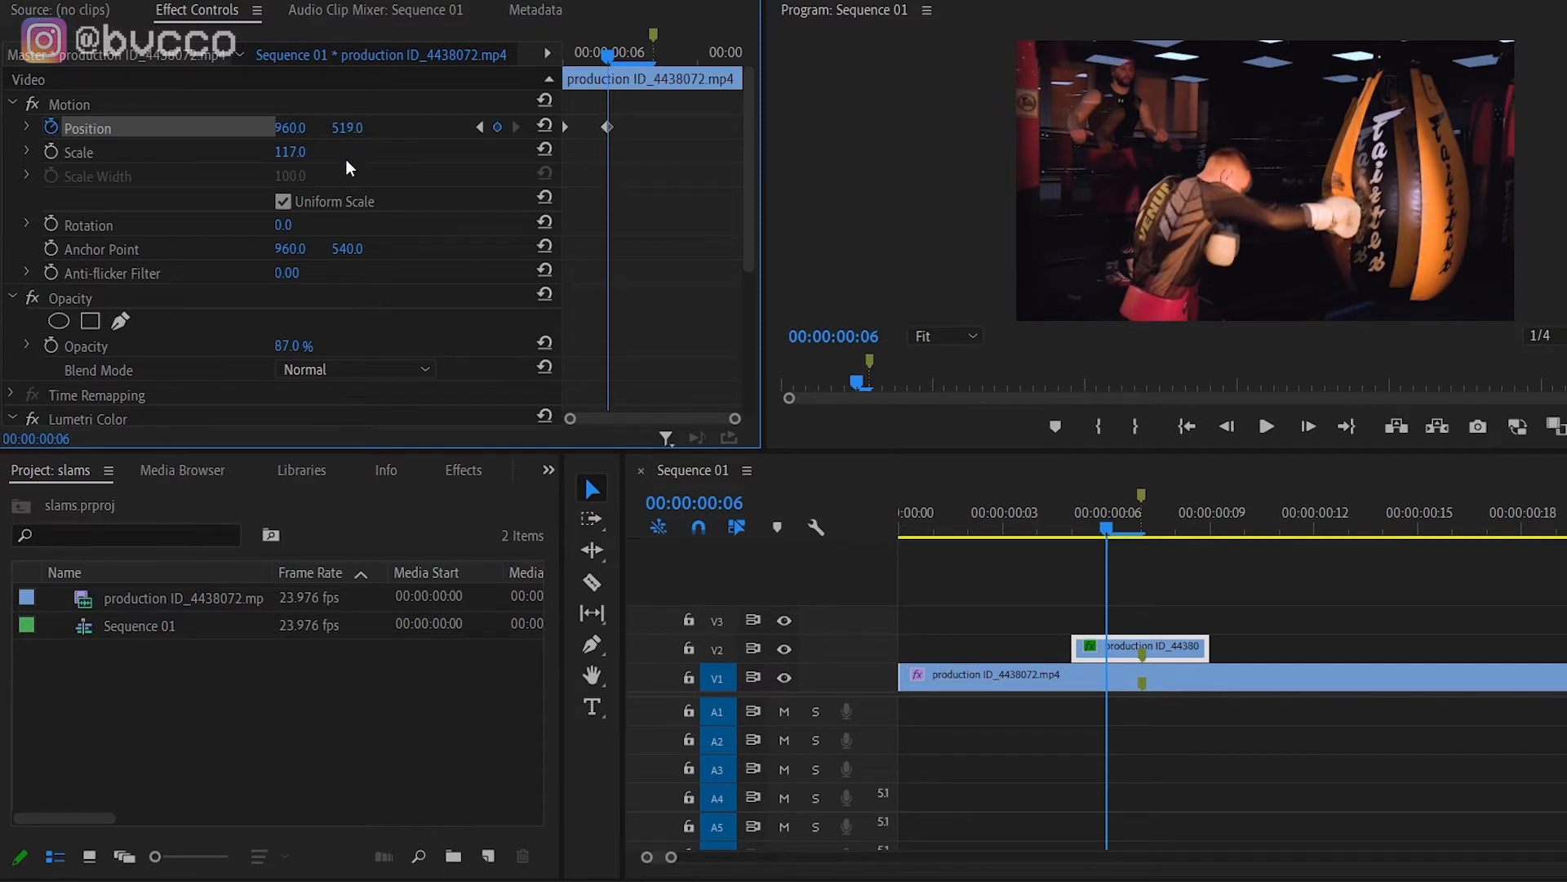
{"action": "key", "text": "Right"}
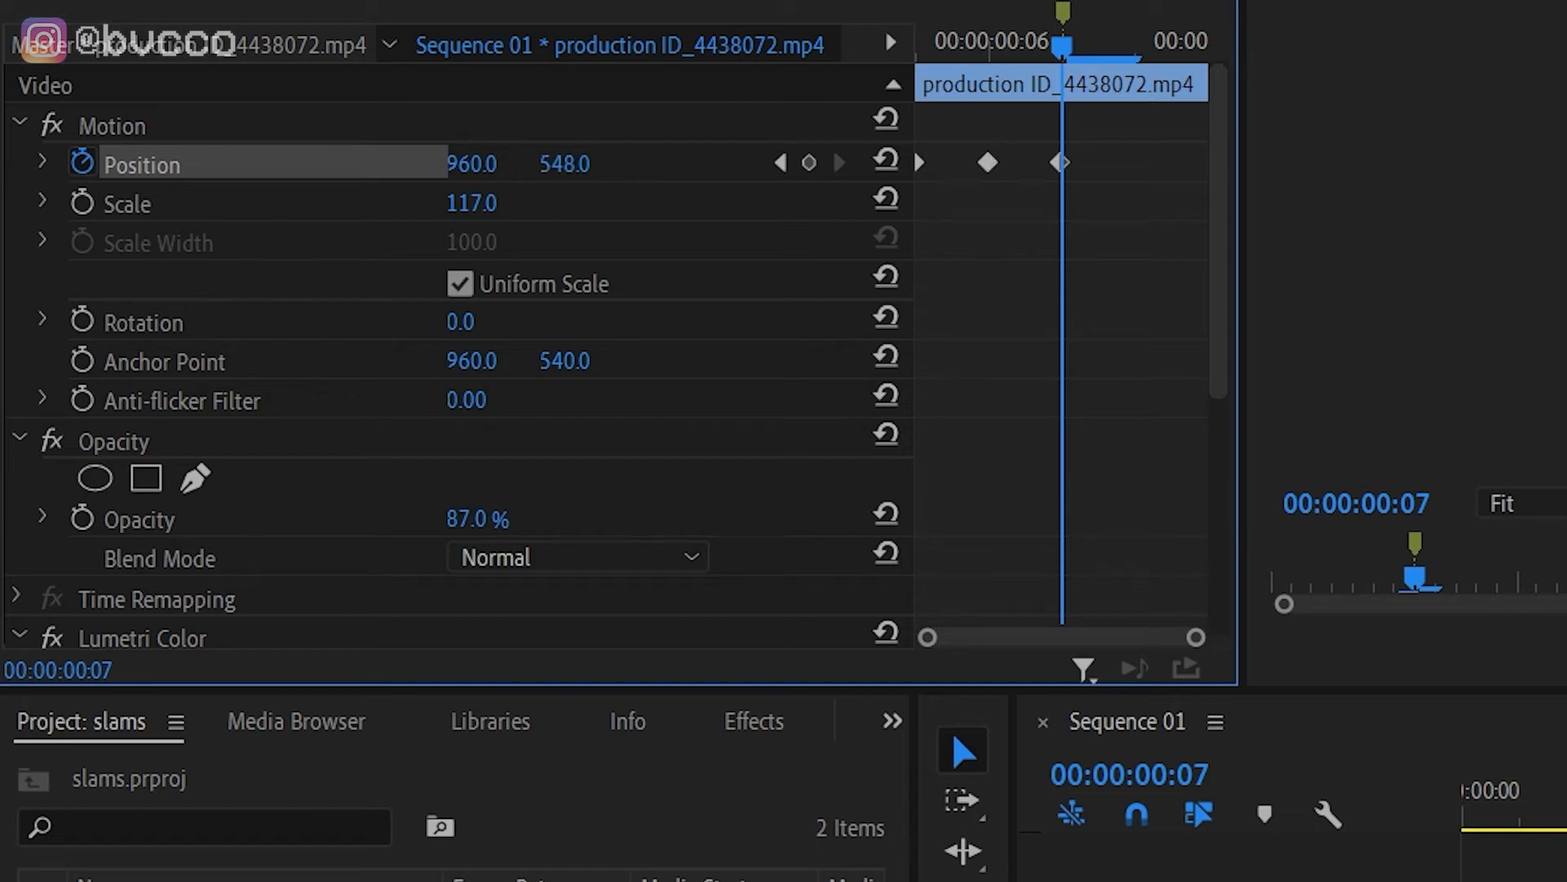
{"action": "key", "text": "Right"}
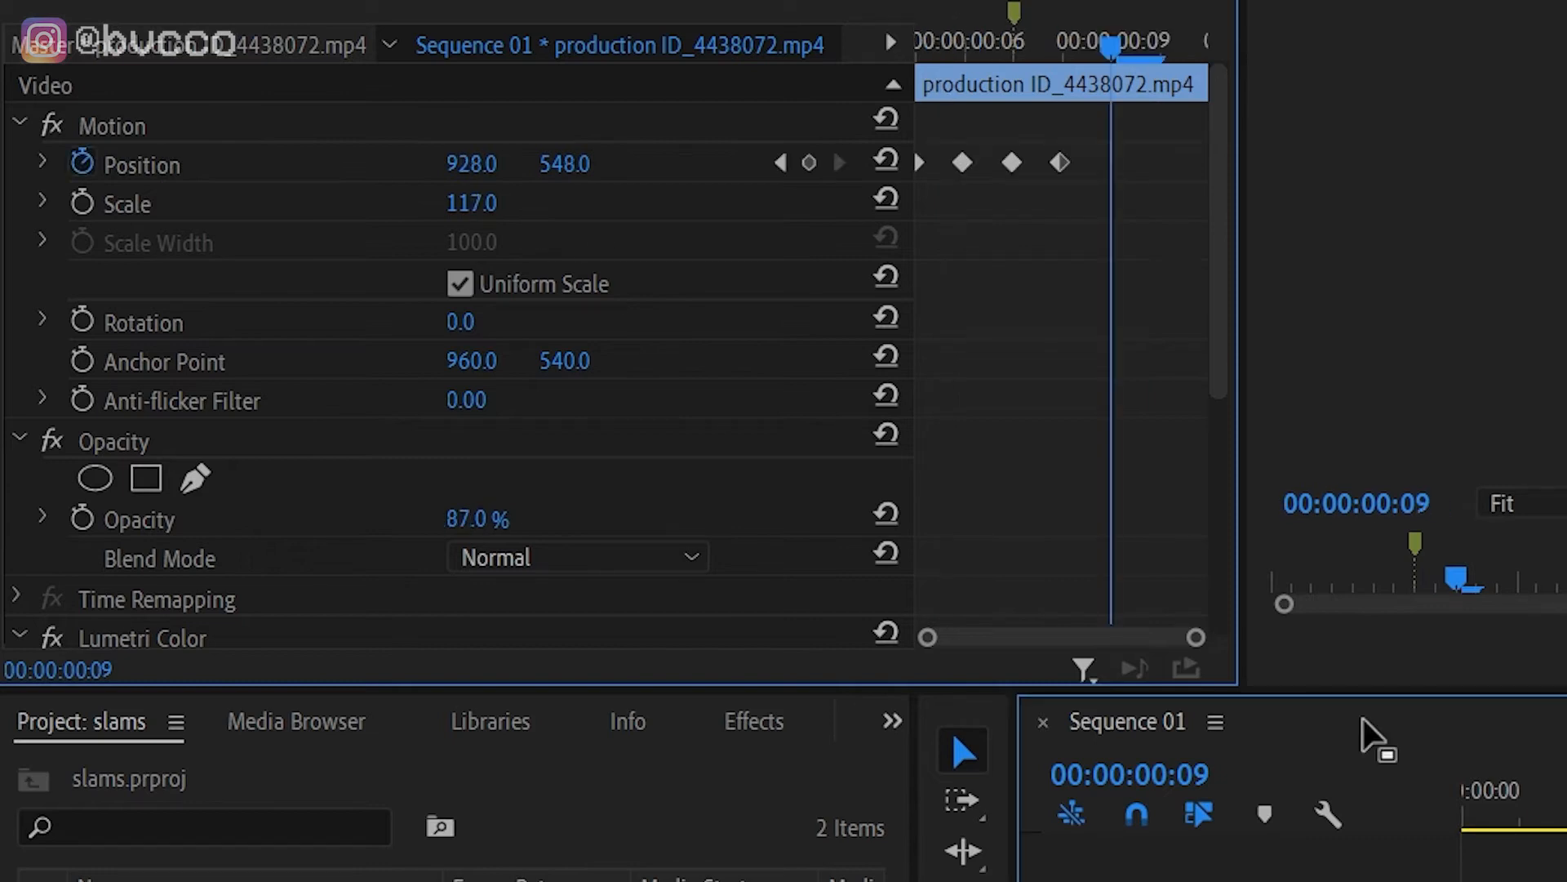
{"action": "key", "text": "Right"}
{"action": "key", "text": "Left"}
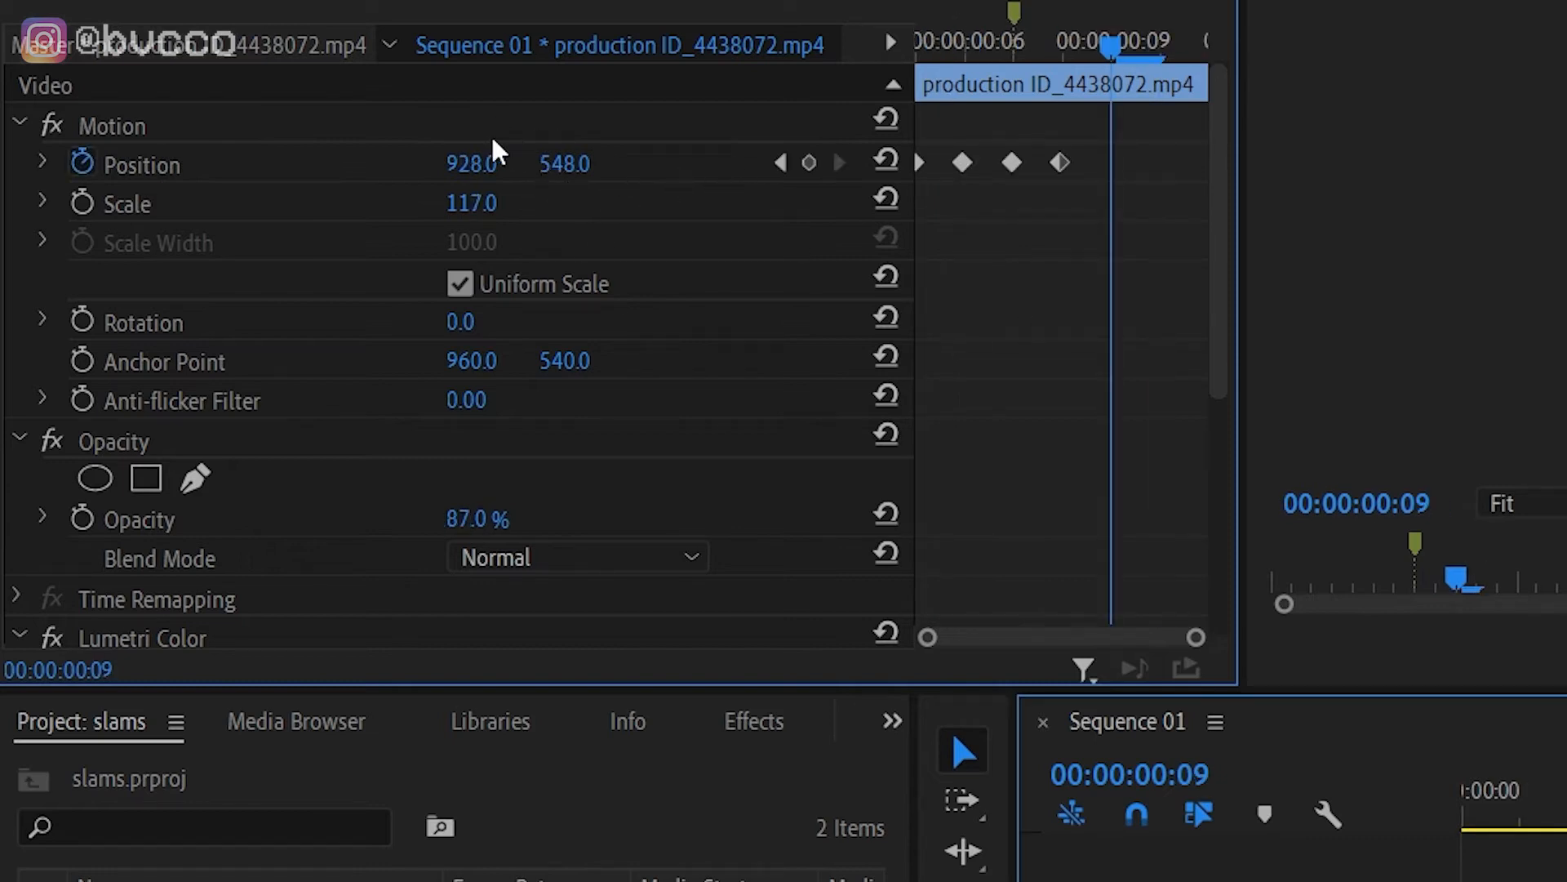
Select the Position keyframes and scrub through the punch to check the shake.
{"action": "left_click", "coordinate": [502, 160]}
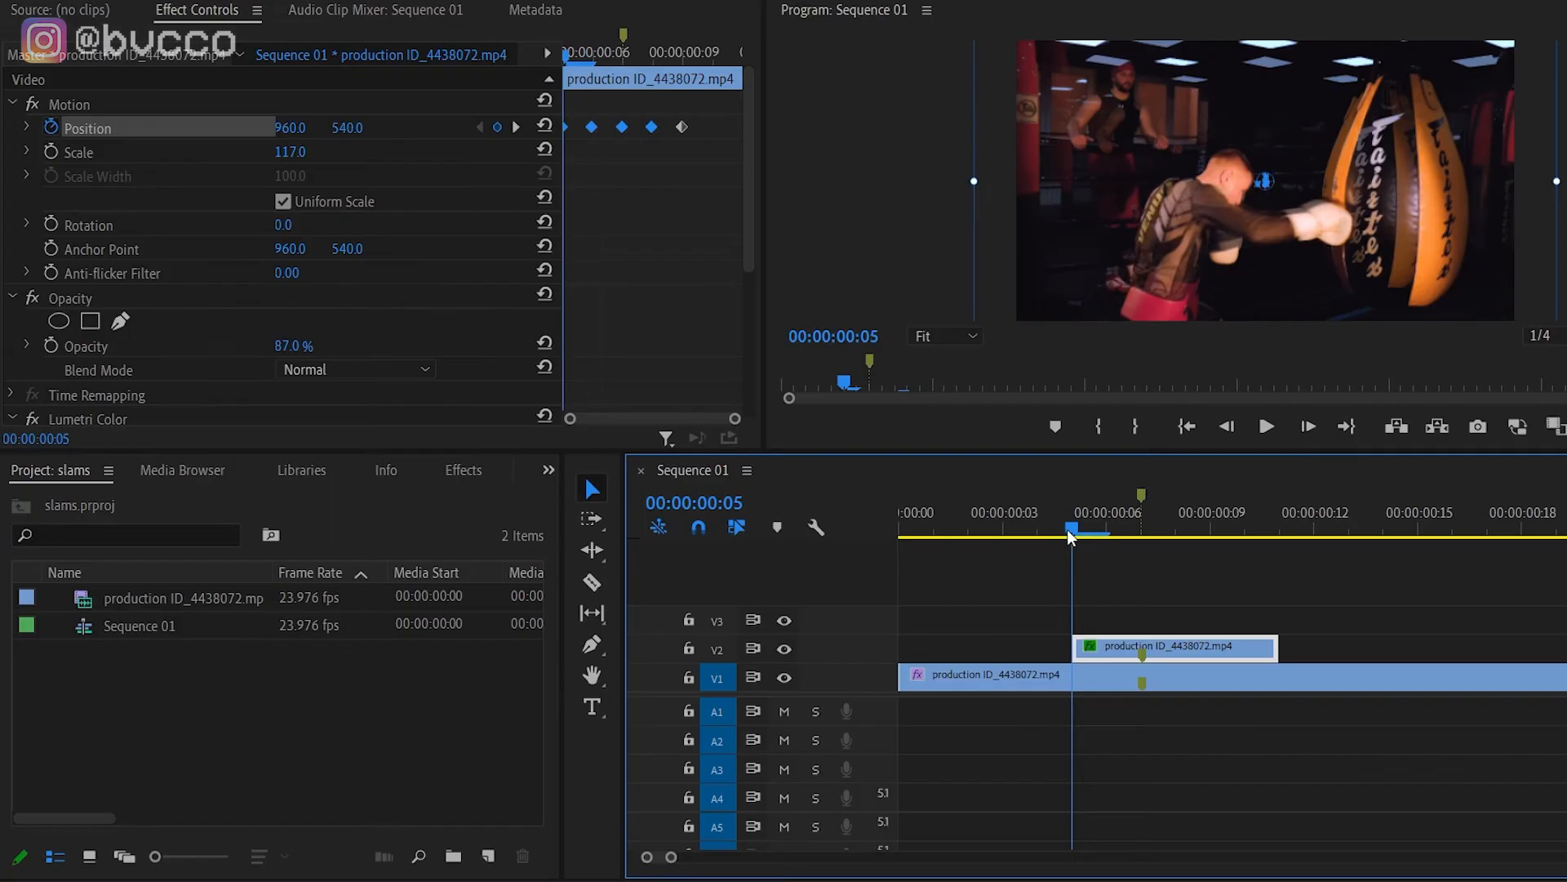
{"action": "left_click", "coordinate": [1084, 527]}
{"action": "mouse_move", "coordinate": [1084, 527]}
{"action": "left_mouse_down"}
{"action": "mouse_move", "coordinate": [1198, 530]}
{"action": "mouse_move", "coordinate": [1071, 529]}
{"action": "left_mouse_up"}
{"action": "left_click_drag", "start_coordinate": [1072, 530], "coordinate": [1004, 533]}
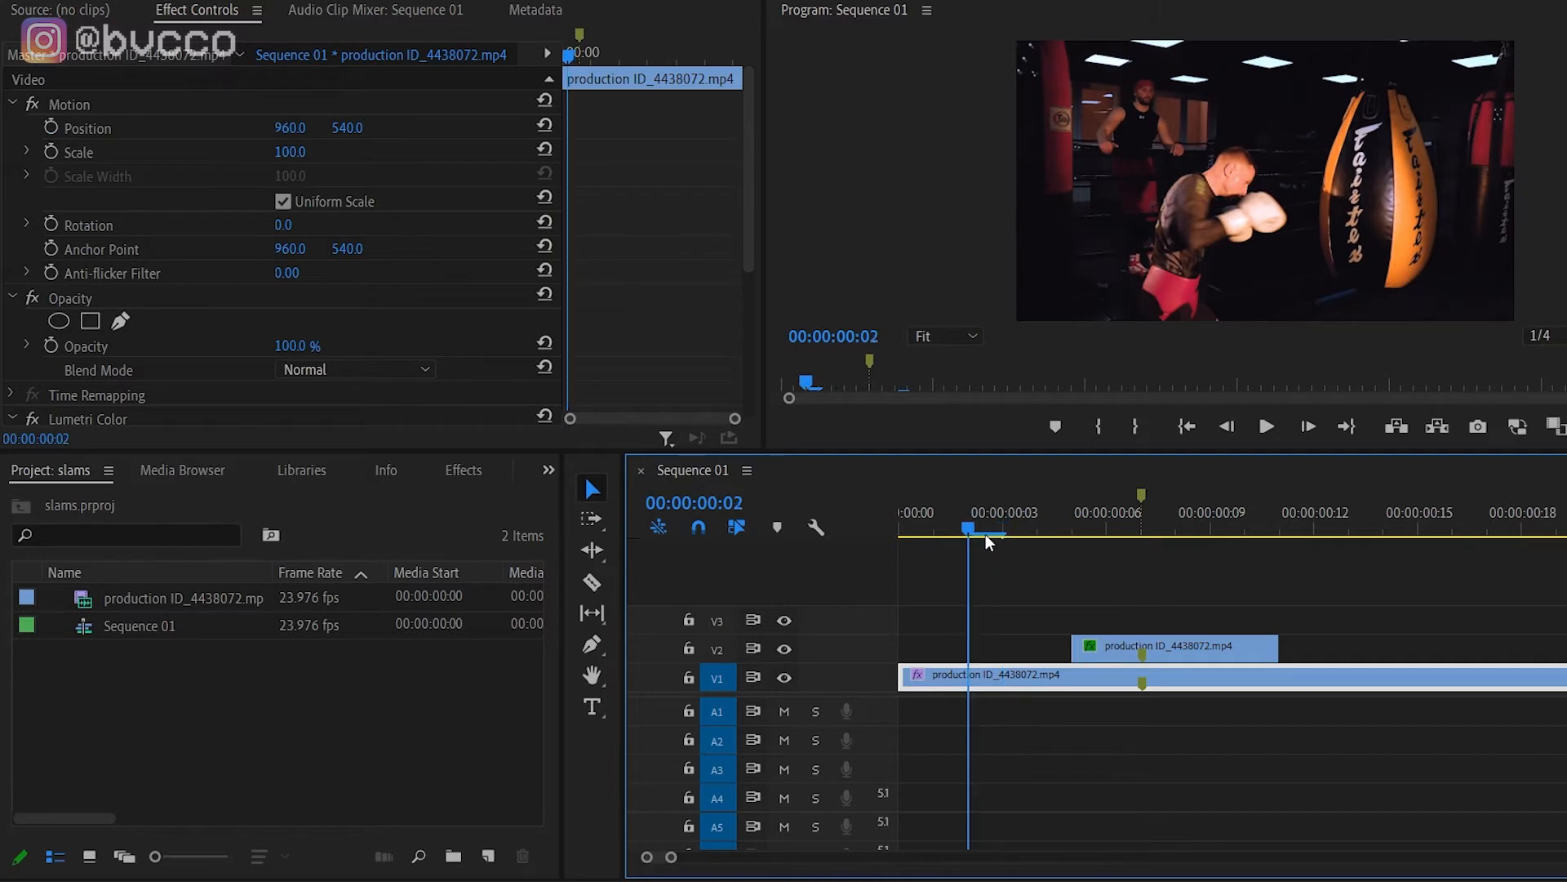
Replay the first punch several times from just before impact to judge the shake.
{"action": "left_click", "coordinate": [1066, 594]}
{"action": "key", "text": "space"}
{"action": "left_click", "coordinate": [938, 512]}
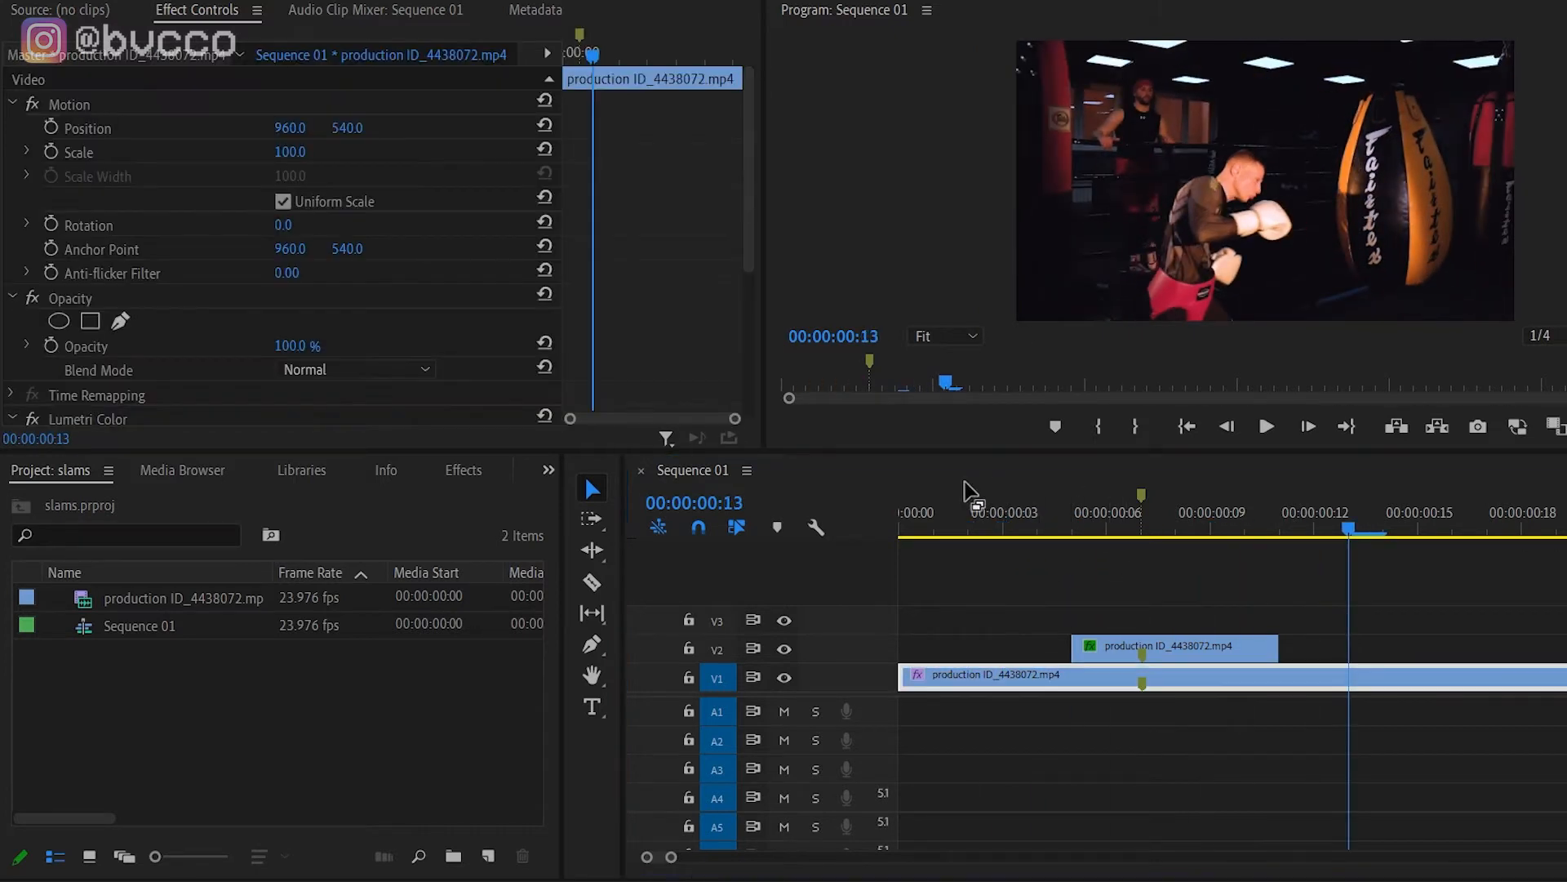
{"action": "left_click", "coordinate": [959, 512]}
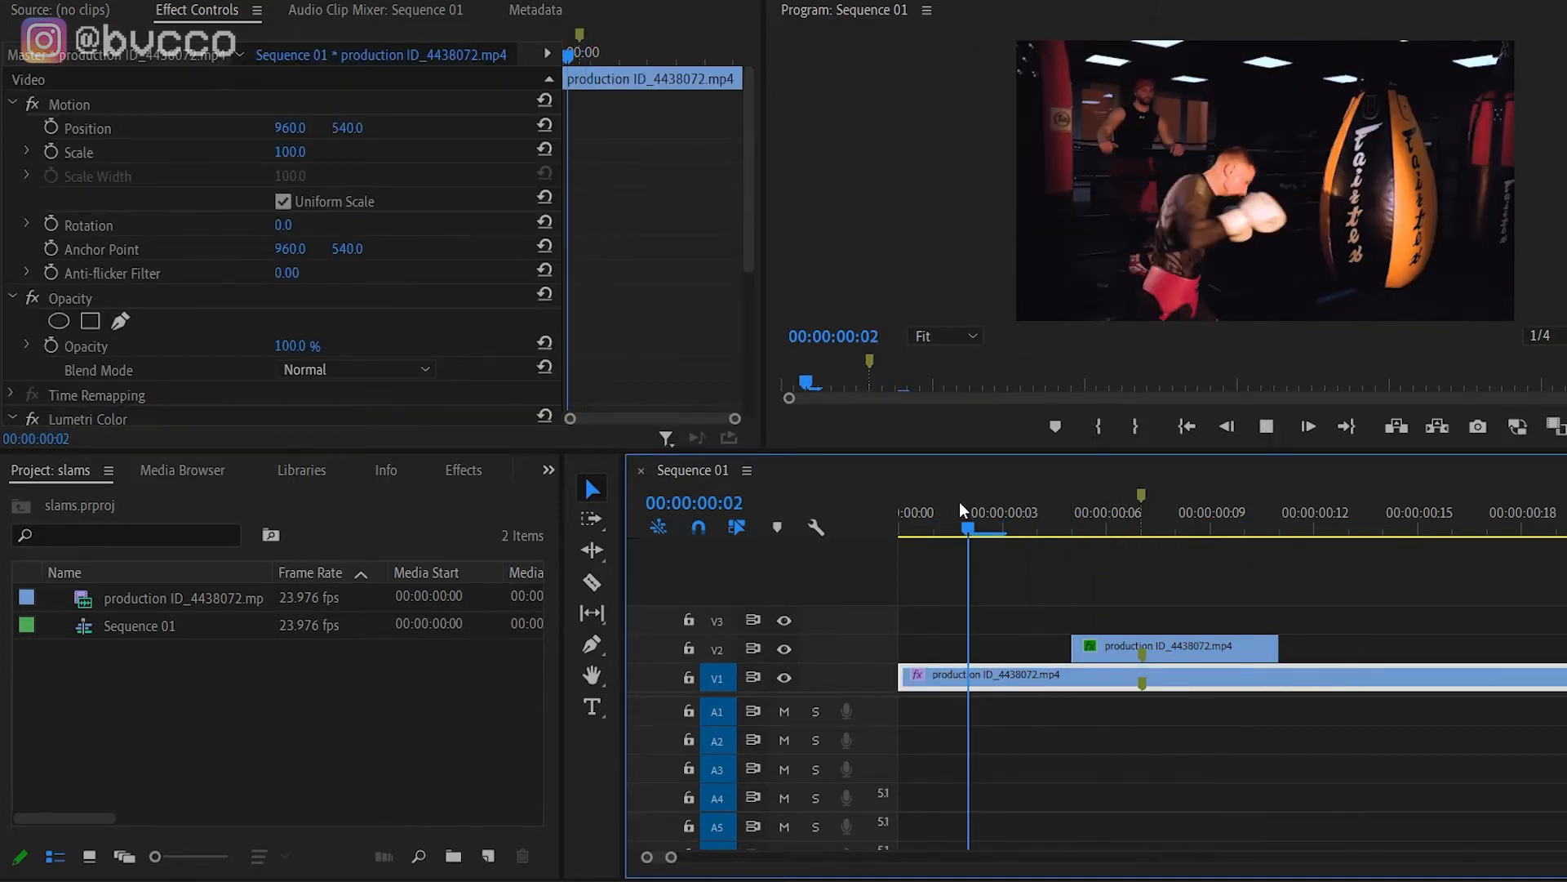
{"action": "left_click", "coordinate": [959, 512]}
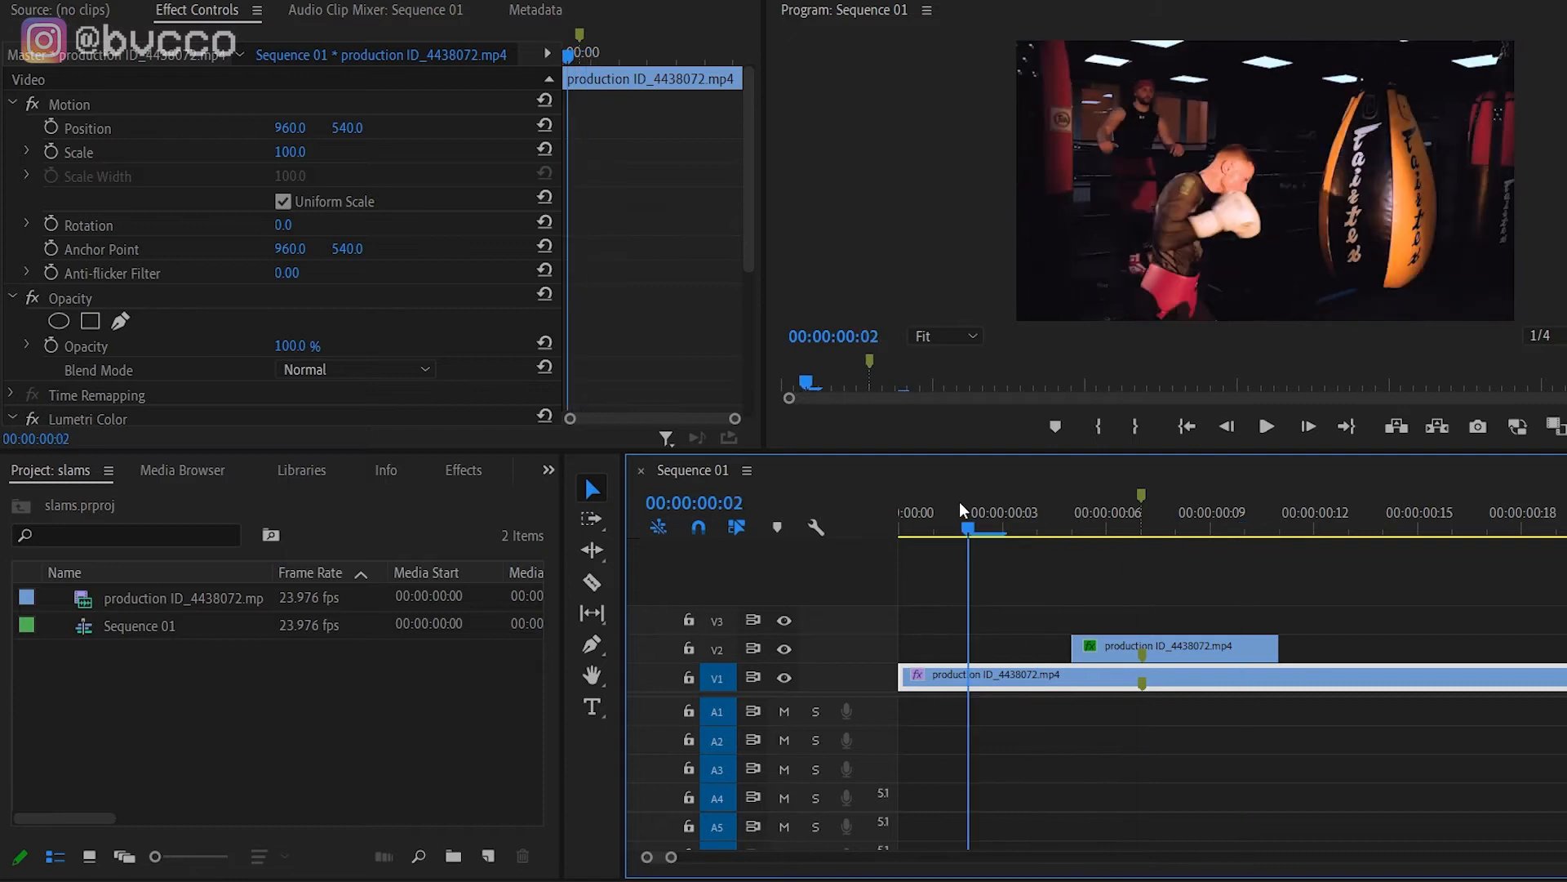
{"action": "key", "text": "space"}
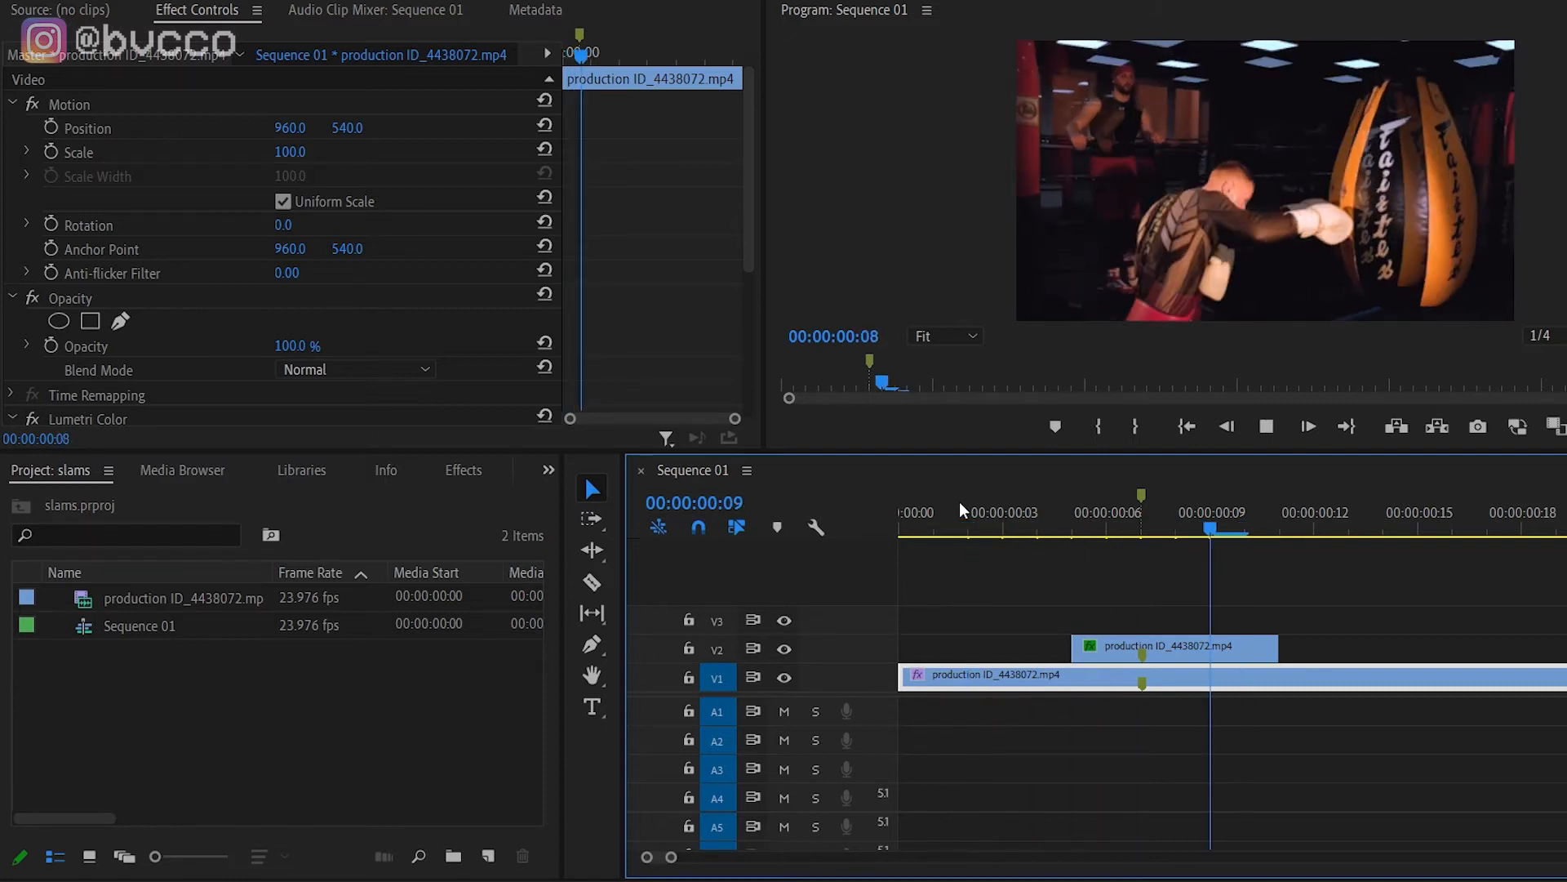
{"action": "left_click", "coordinate": [964, 520]}
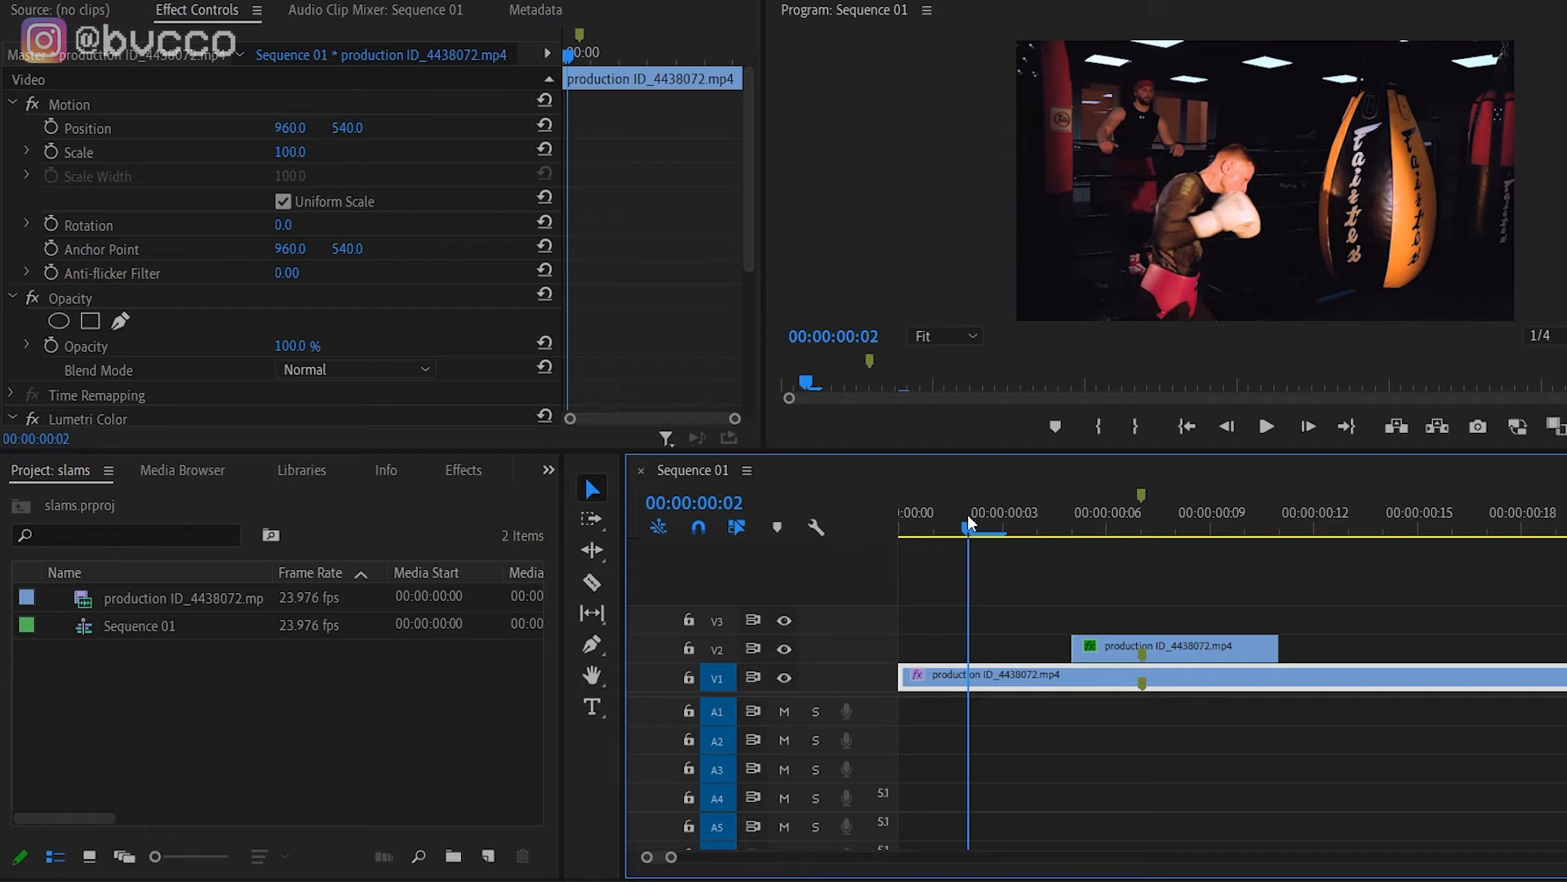
{"action": "key", "text": "space"}
{"action": "left_click", "coordinate": [978, 520]}
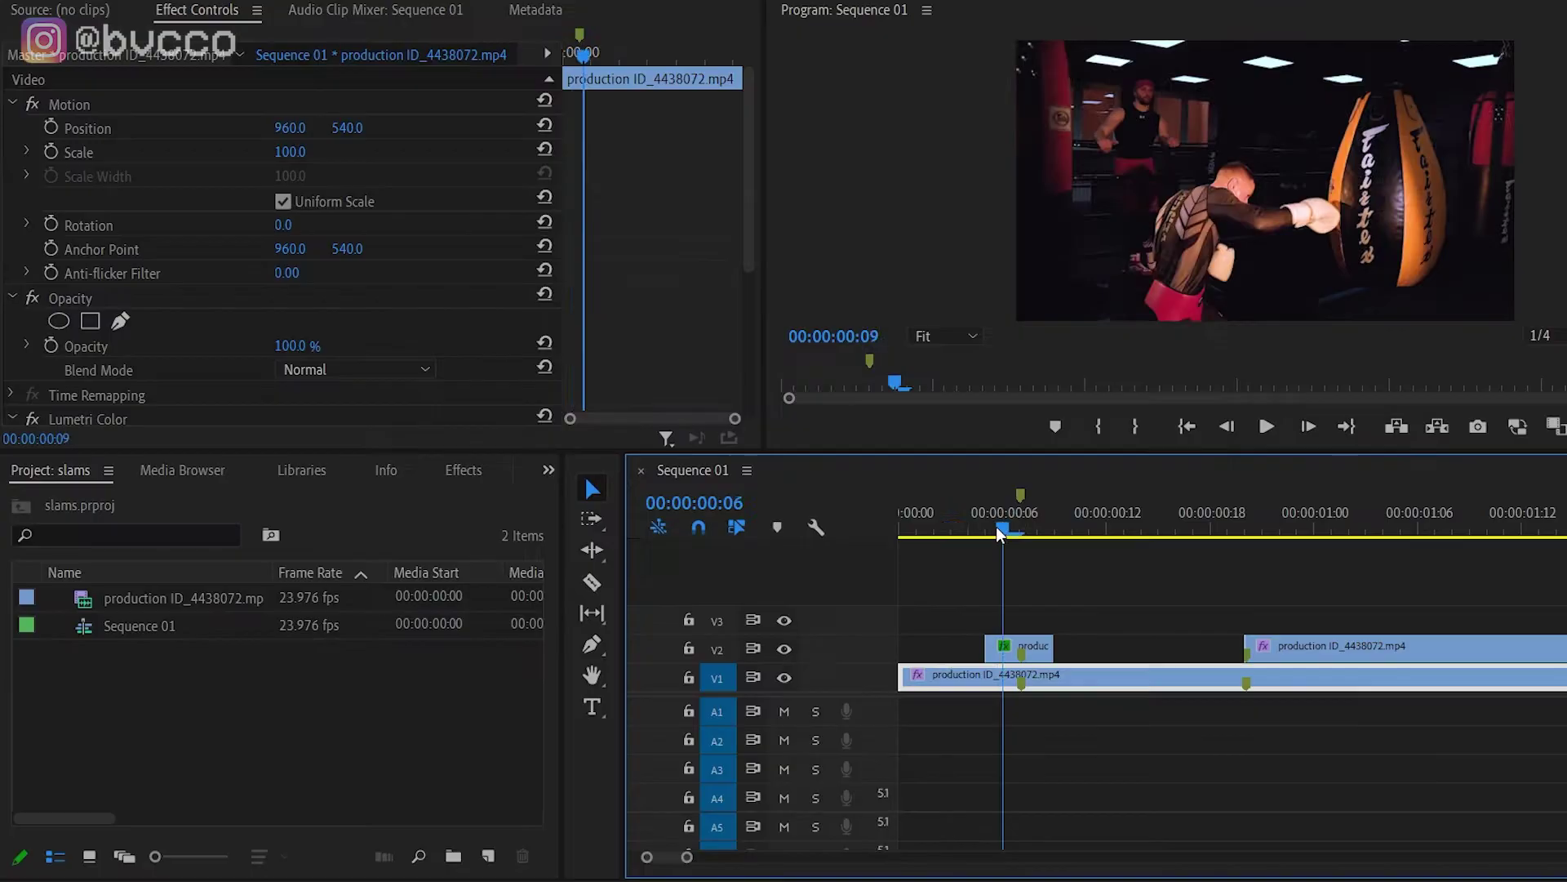
Select the V2 shake clip and gather its Motion and Opacity effects together.
{"action": "left_click", "coordinate": [995, 527]}
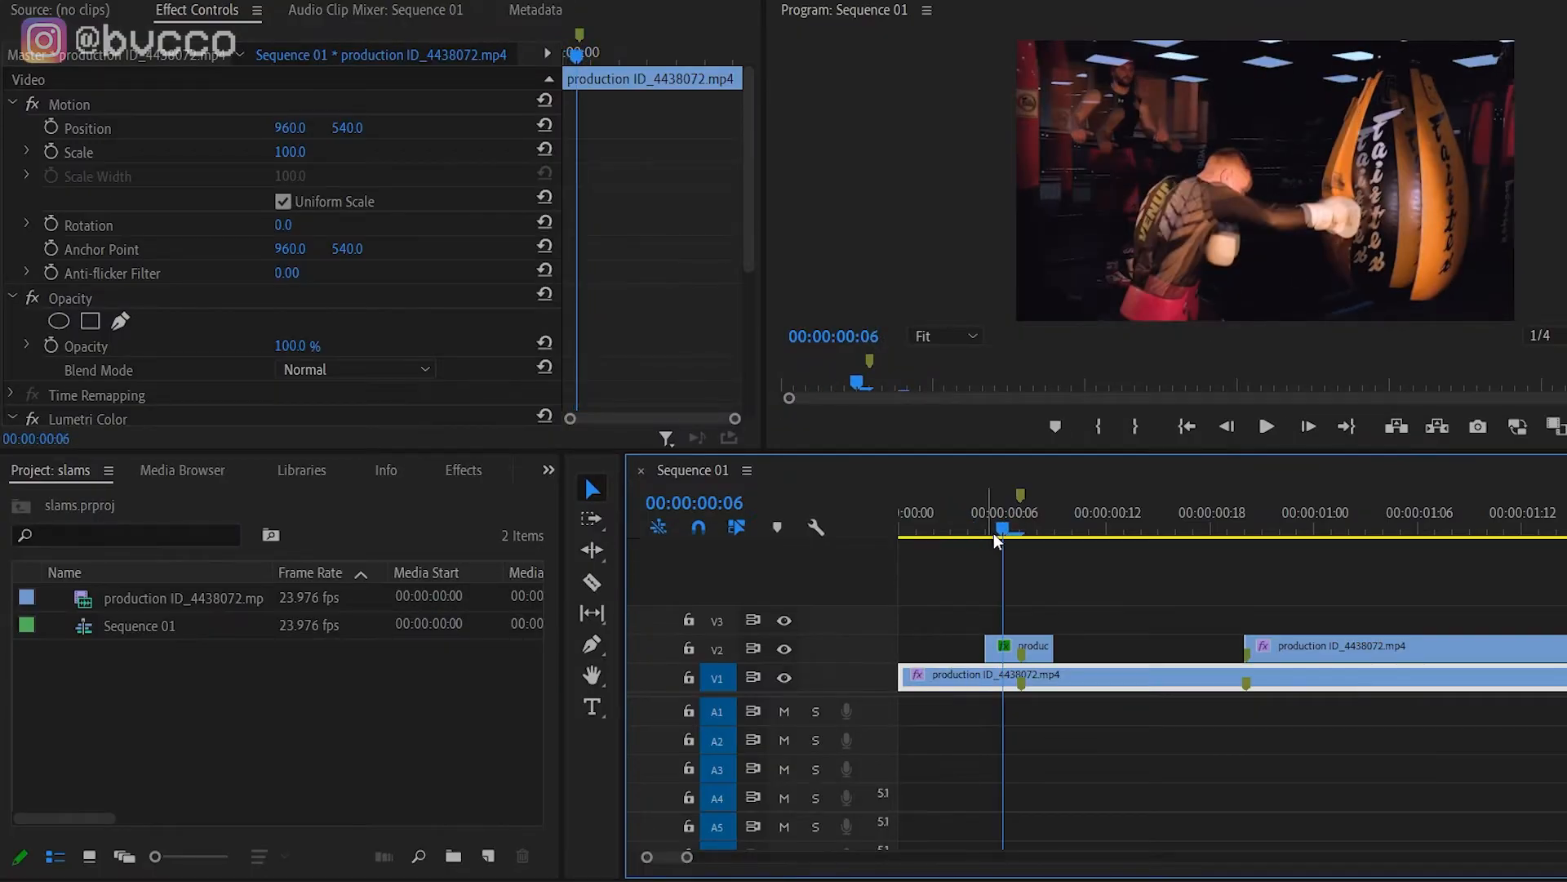
{"action": "left_click", "coordinate": [1035, 652]}
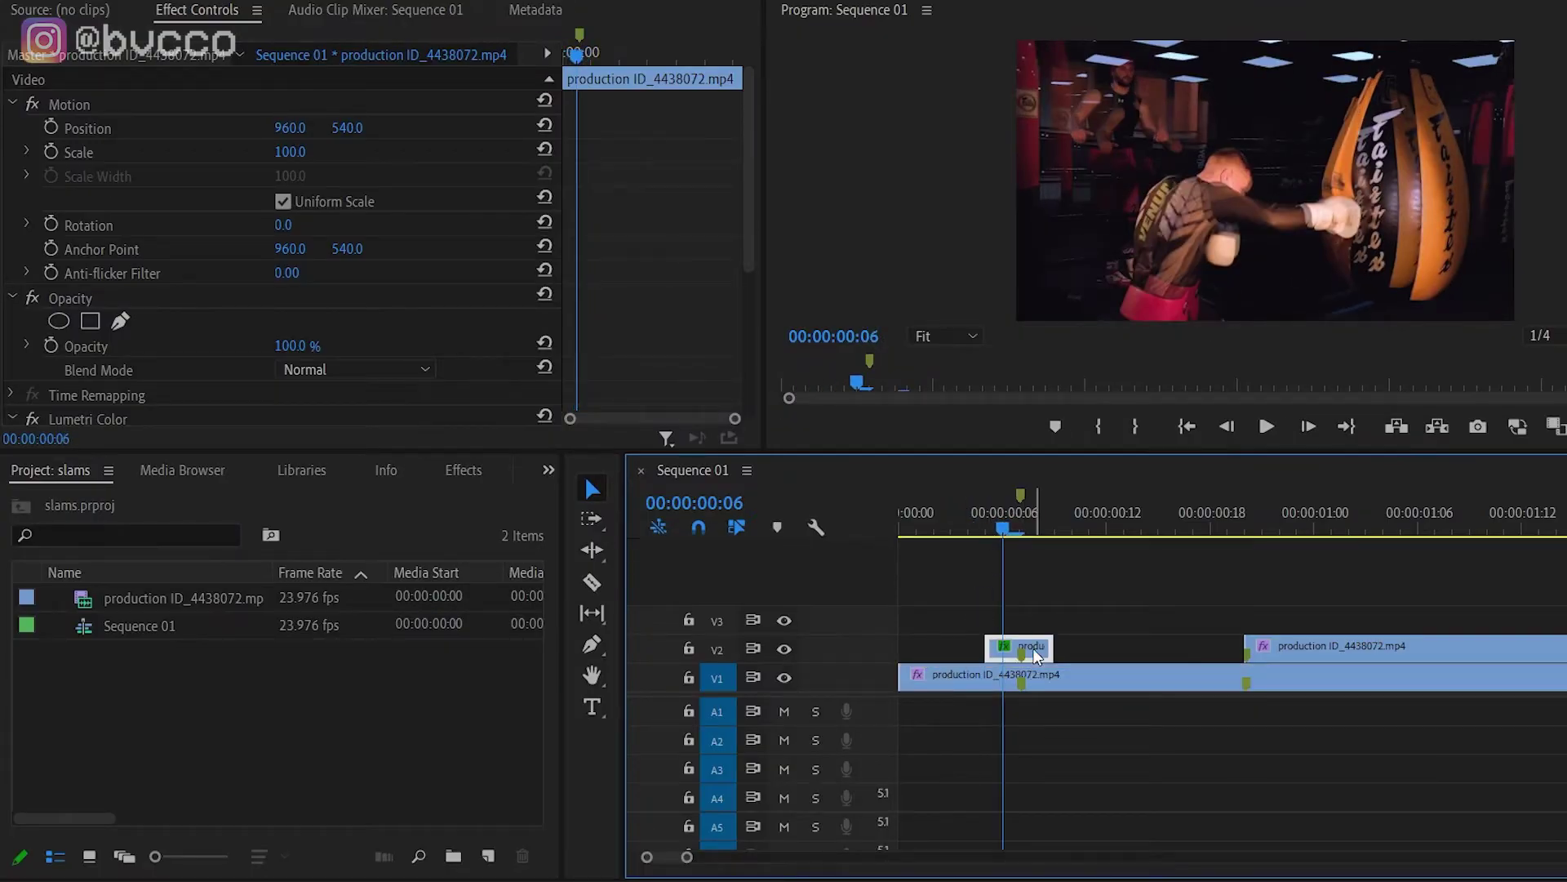
{"action": "left_click", "coordinate": [72, 105]}
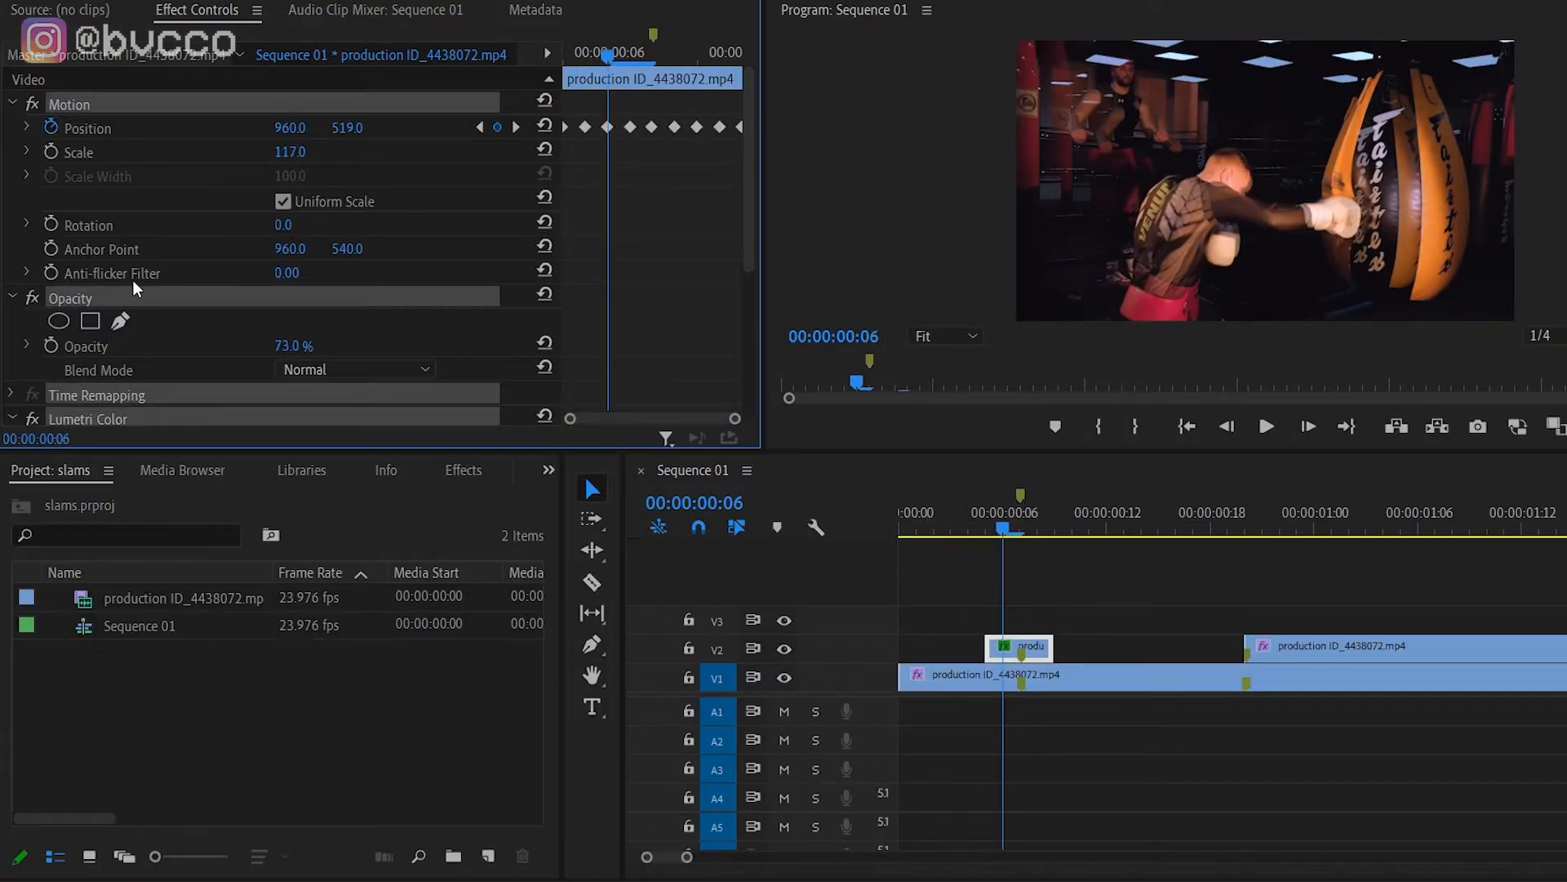
Save the selected effects as a preset named 'punch zoom quake'.
{"action": "right_click", "coordinate": [136, 127]}
{"action": "left_click", "coordinate": [187, 136]}
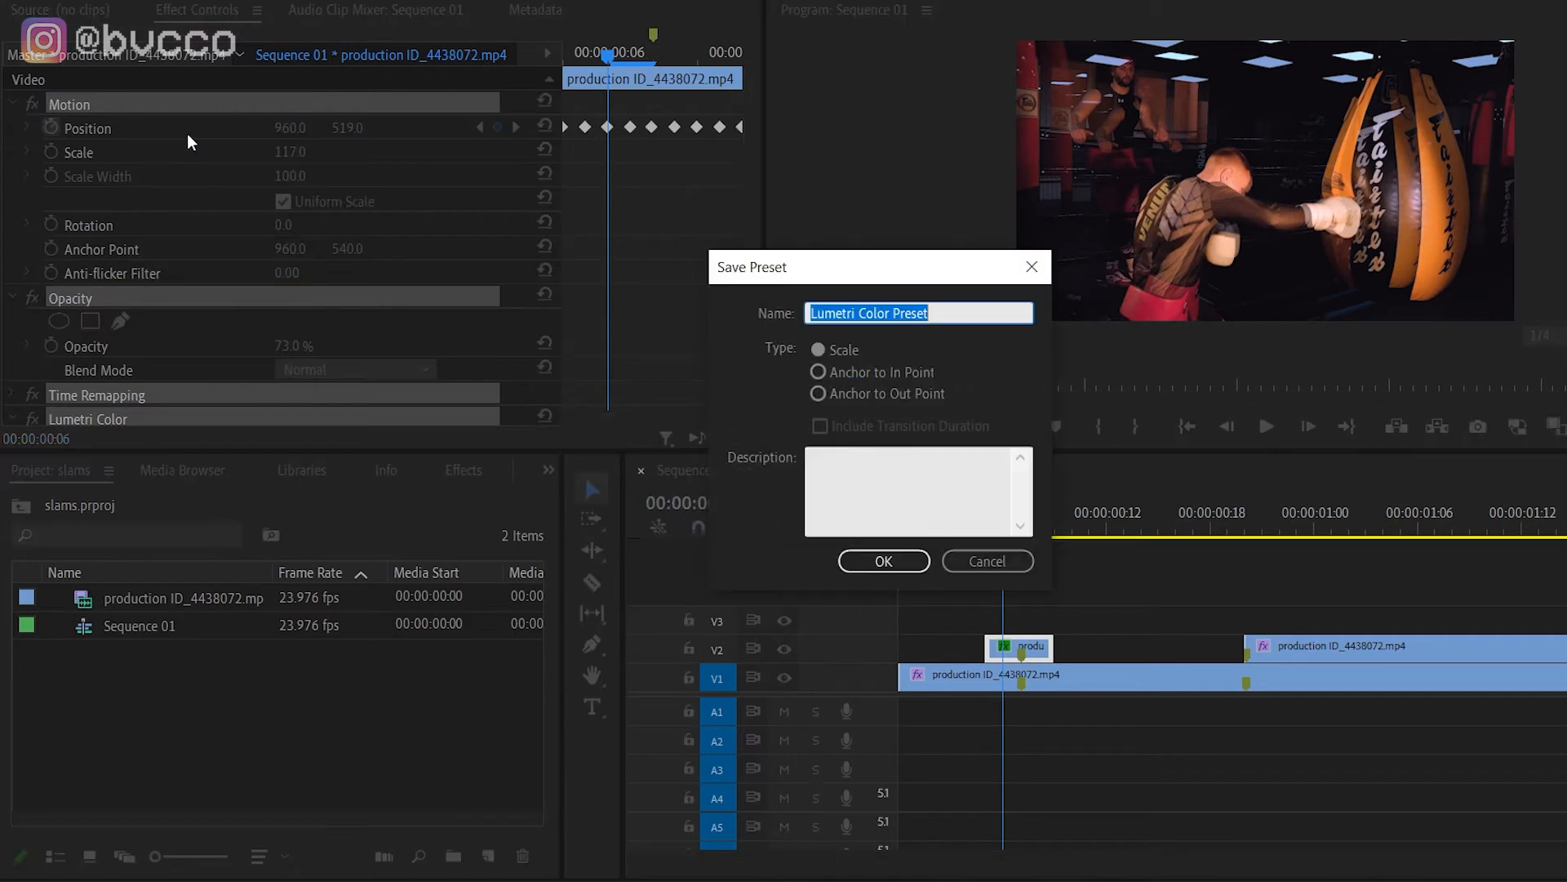
{"action": "type", "text": "punch zoom "}
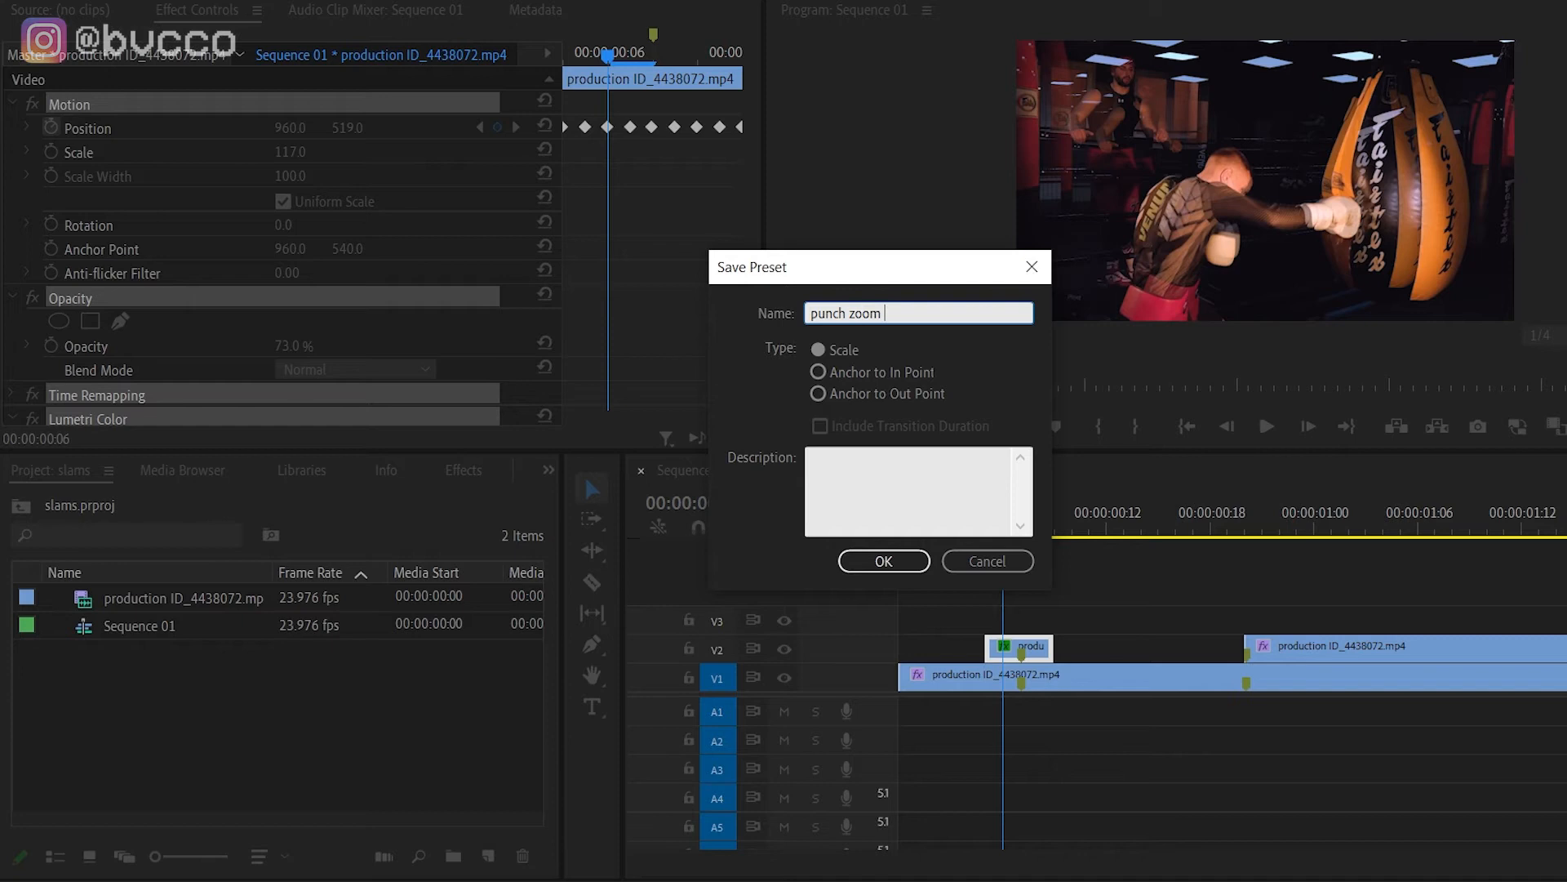
{"action": "type", "text": "quake"}
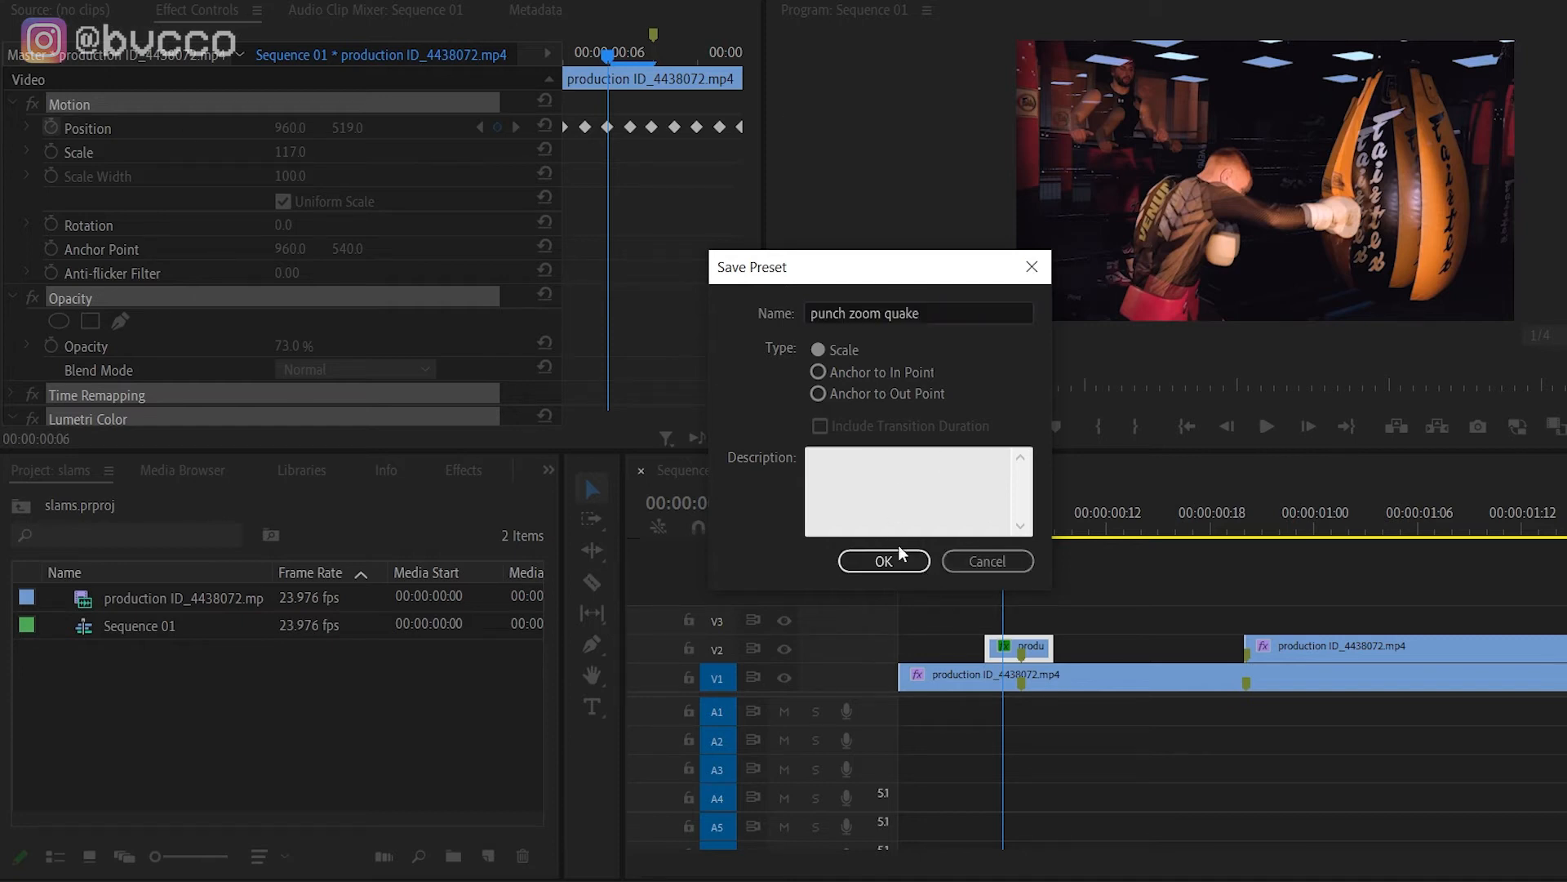
{"action": "left_click", "coordinate": [884, 560]}
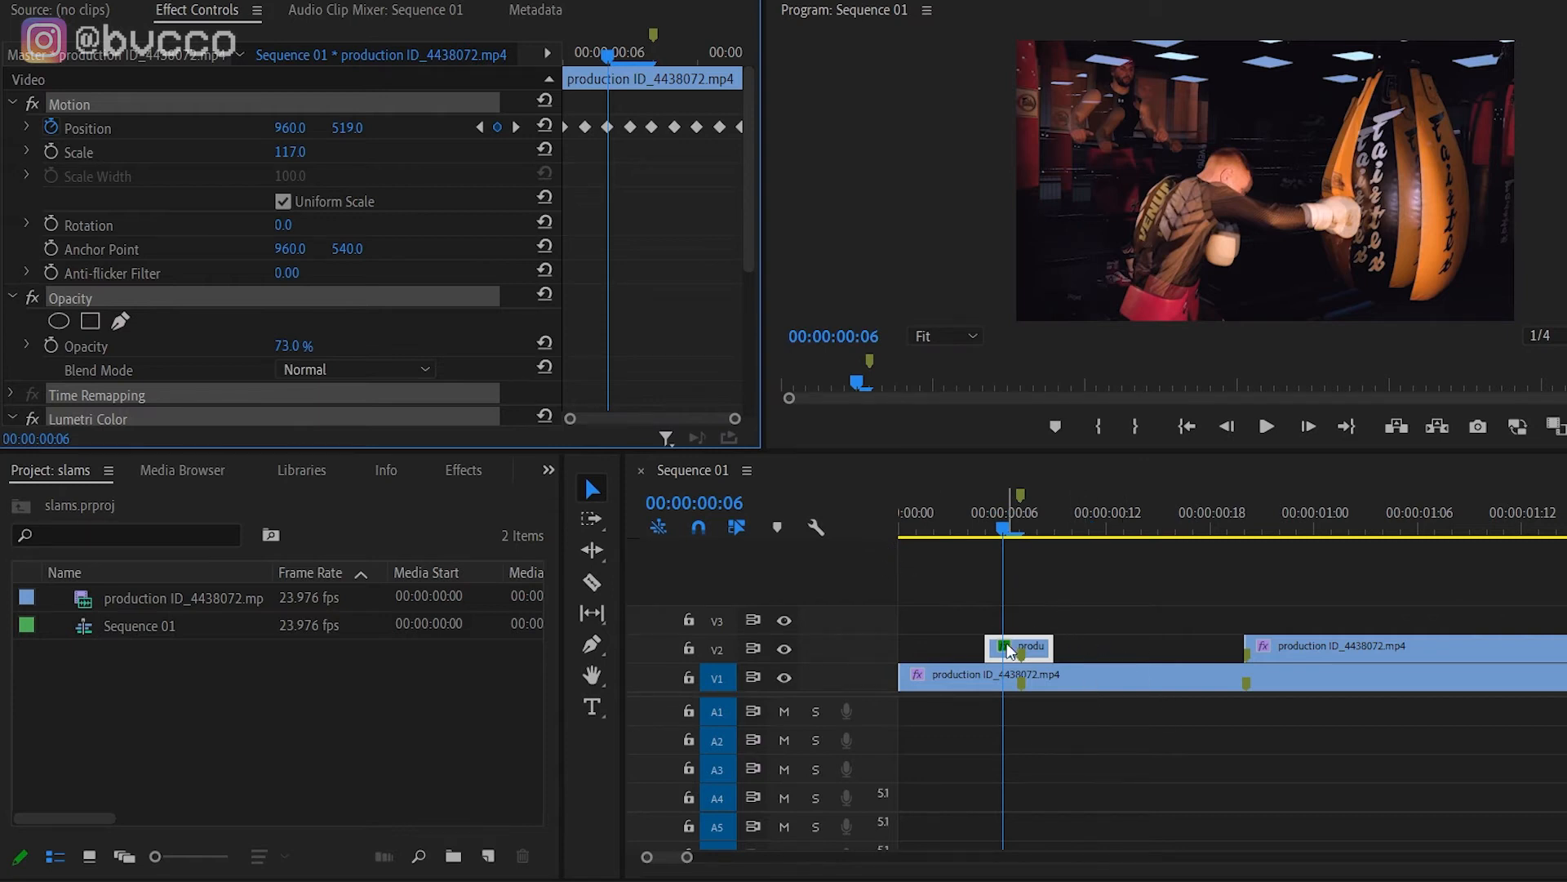
{"action": "left_click", "coordinate": [1078, 673]}
Scrub and step to the end of the next punch on the timeline.
{"action": "left_click", "coordinate": [897, 527]}
{"action": "left_click_drag", "start_coordinate": [895, 531], "coordinate": [1197, 527]}
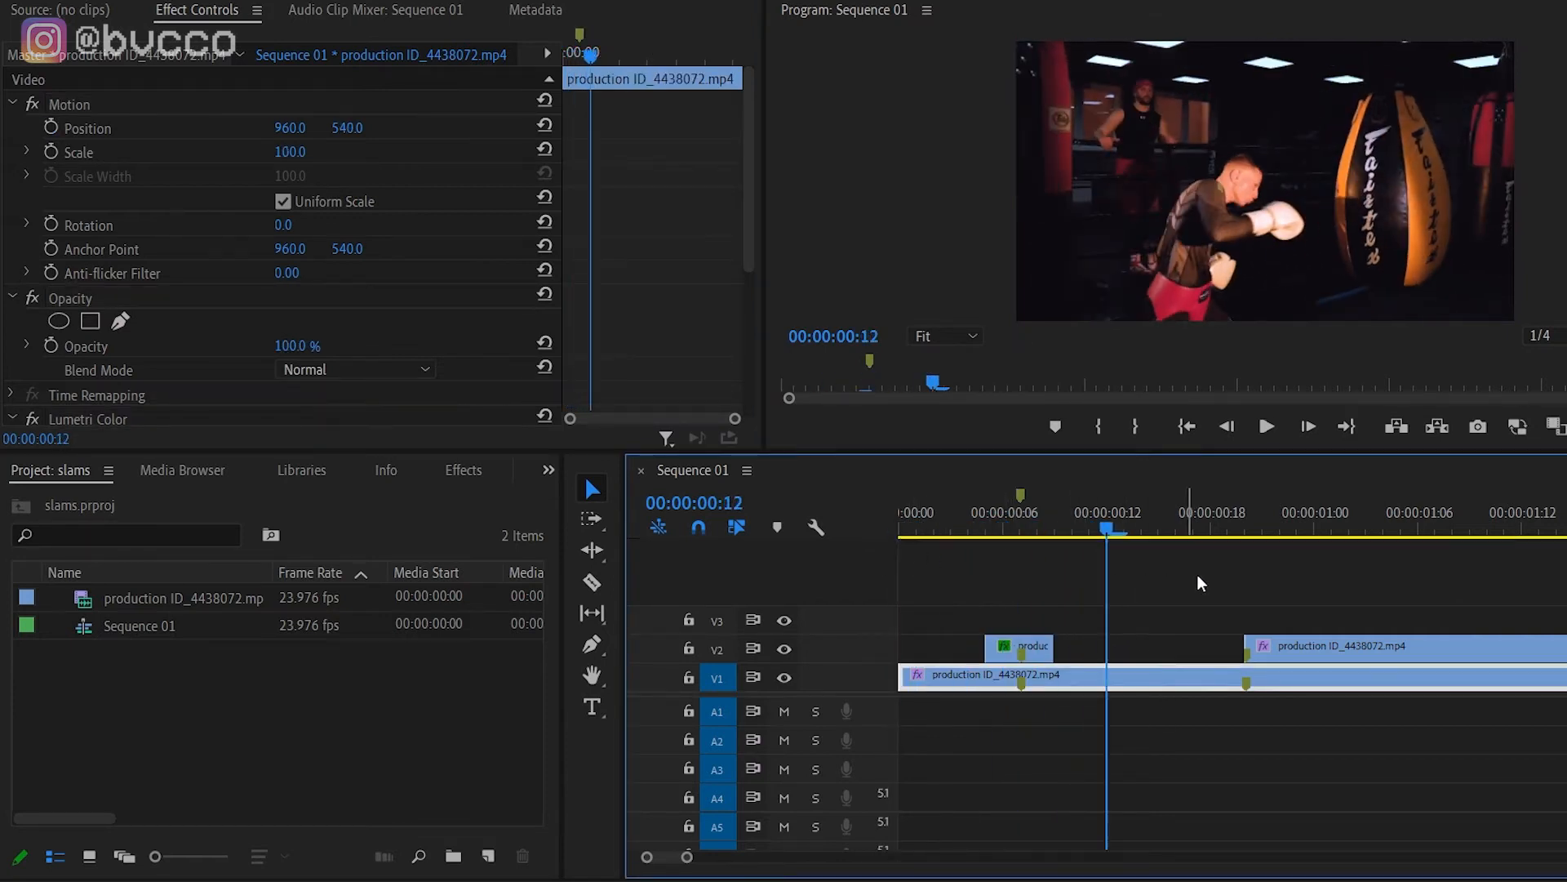
{"action": "left_click", "coordinate": [1217, 525]}
{"action": "key", "text": "Right"}
{"action": "key", "text": "Right"}
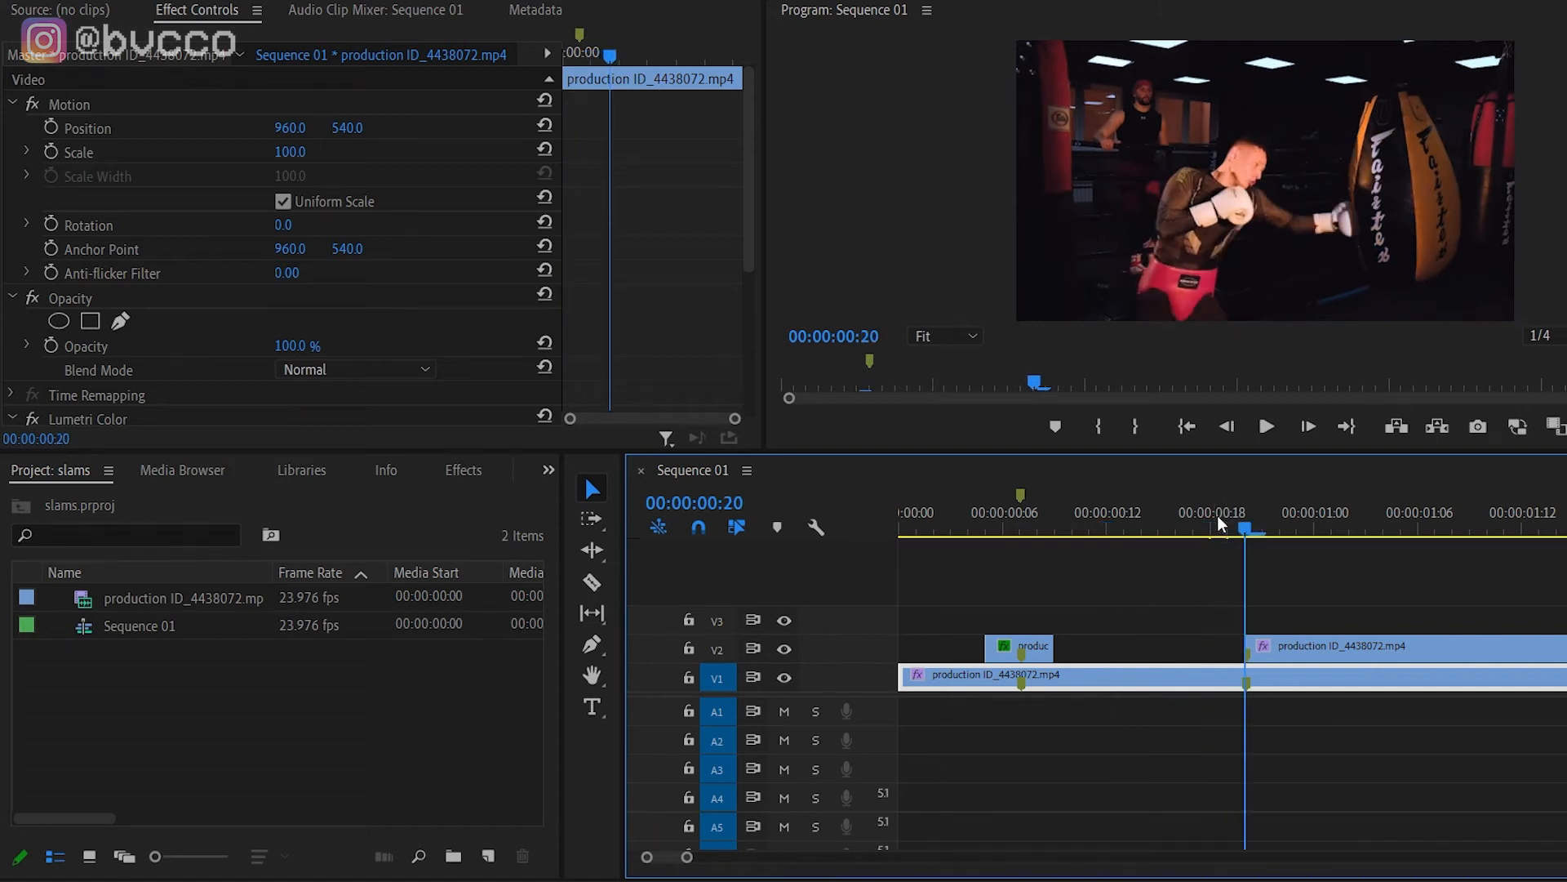
{"action": "key", "text": "Right"}
{"action": "key", "text": "Right"}
{"action": "key", "text": "Right"}
{"action": "key", "text": "Right"}
{"action": "key", "text": "Right"}
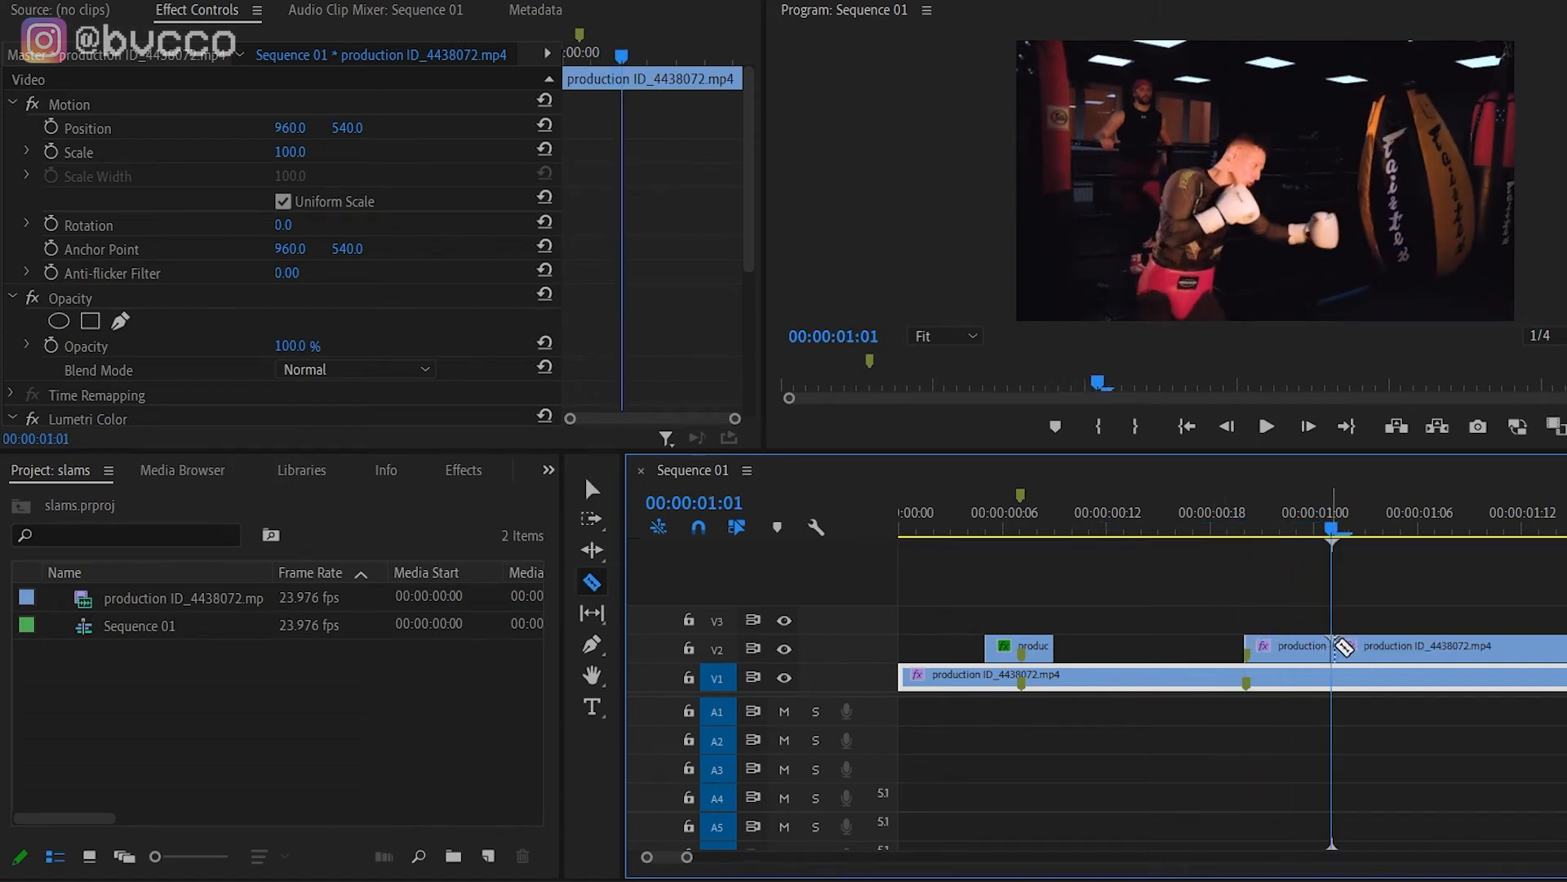
{"action": "key", "text": "c"}
Razor the V2 layer after that punch, delete the leftover piece and zoom back in.
{"action": "key", "text": "minus"}
{"action": "left_click", "coordinate": [1358, 651]}
{"action": "key", "text": "v"}
{"action": "left_click", "coordinate": [1201, 648]}
{"action": "key", "text": "Delete"}
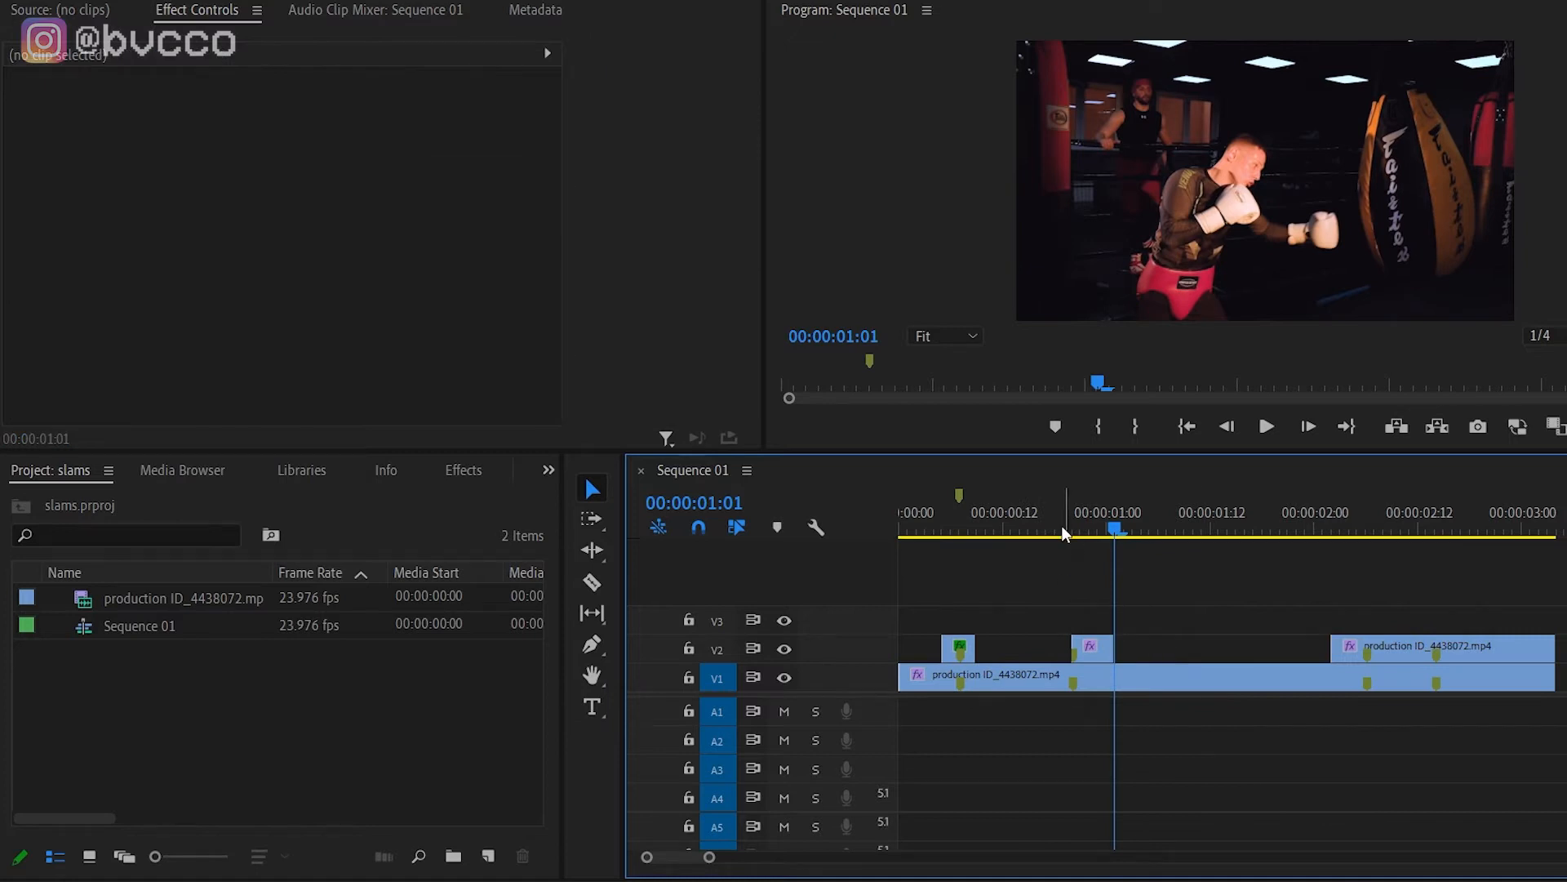
{"action": "key", "text": "Up"}
{"action": "key", "text": "equal"}
{"action": "left_click", "coordinate": [462, 471]}
Find 'punch zoom quake' in the Effects panel and drop it onto the second V2 clip.
{"action": "left_click", "coordinate": [122, 501]}
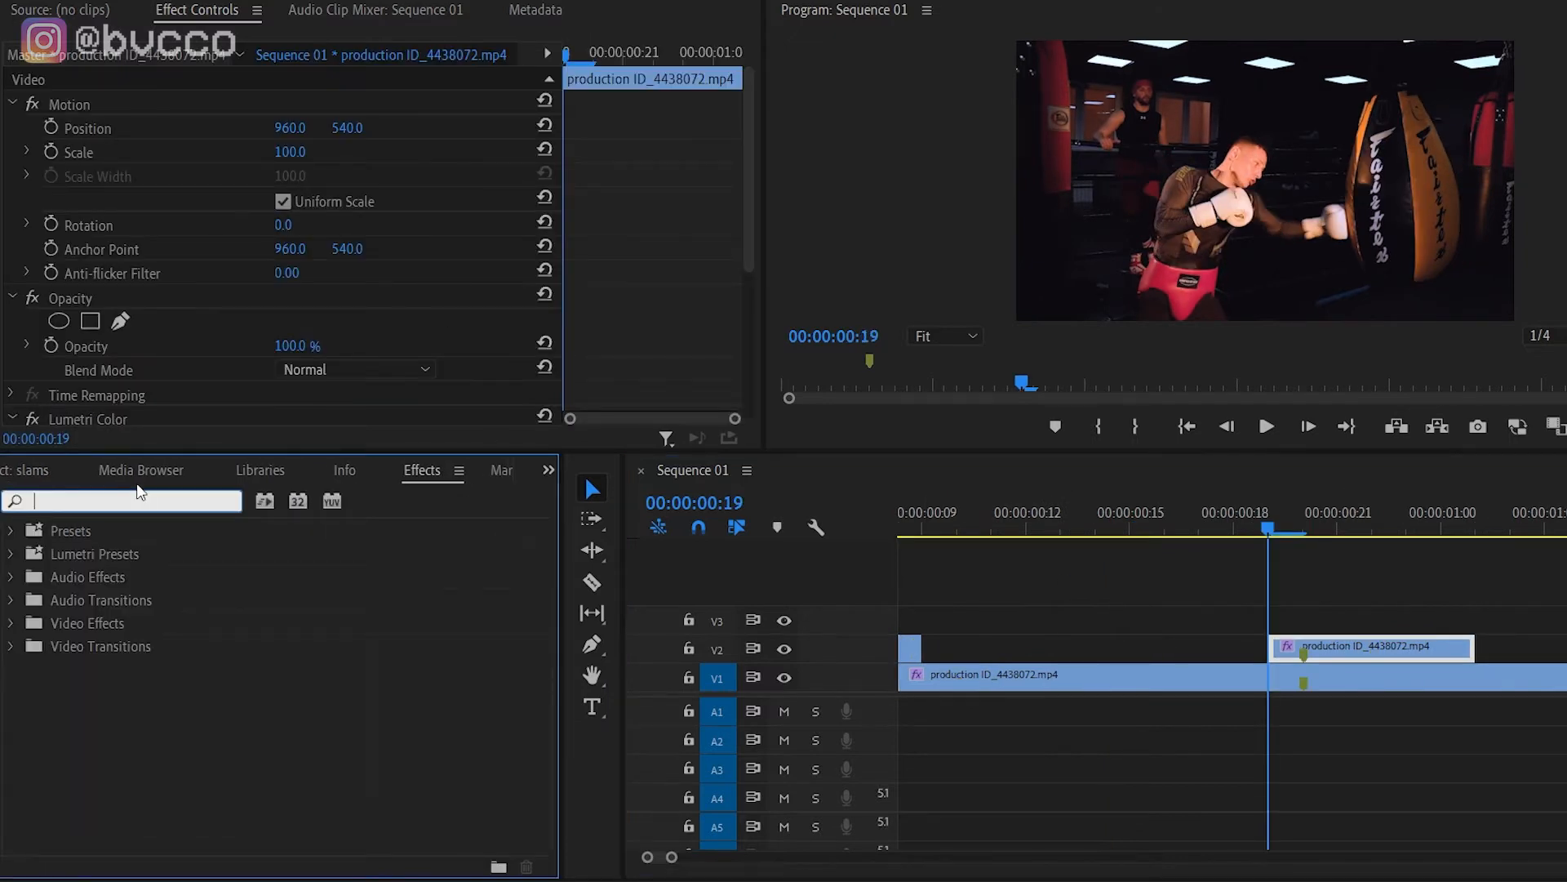
{"action": "type", "text": "punch"}
{"action": "double_click", "coordinate": [74, 502]}
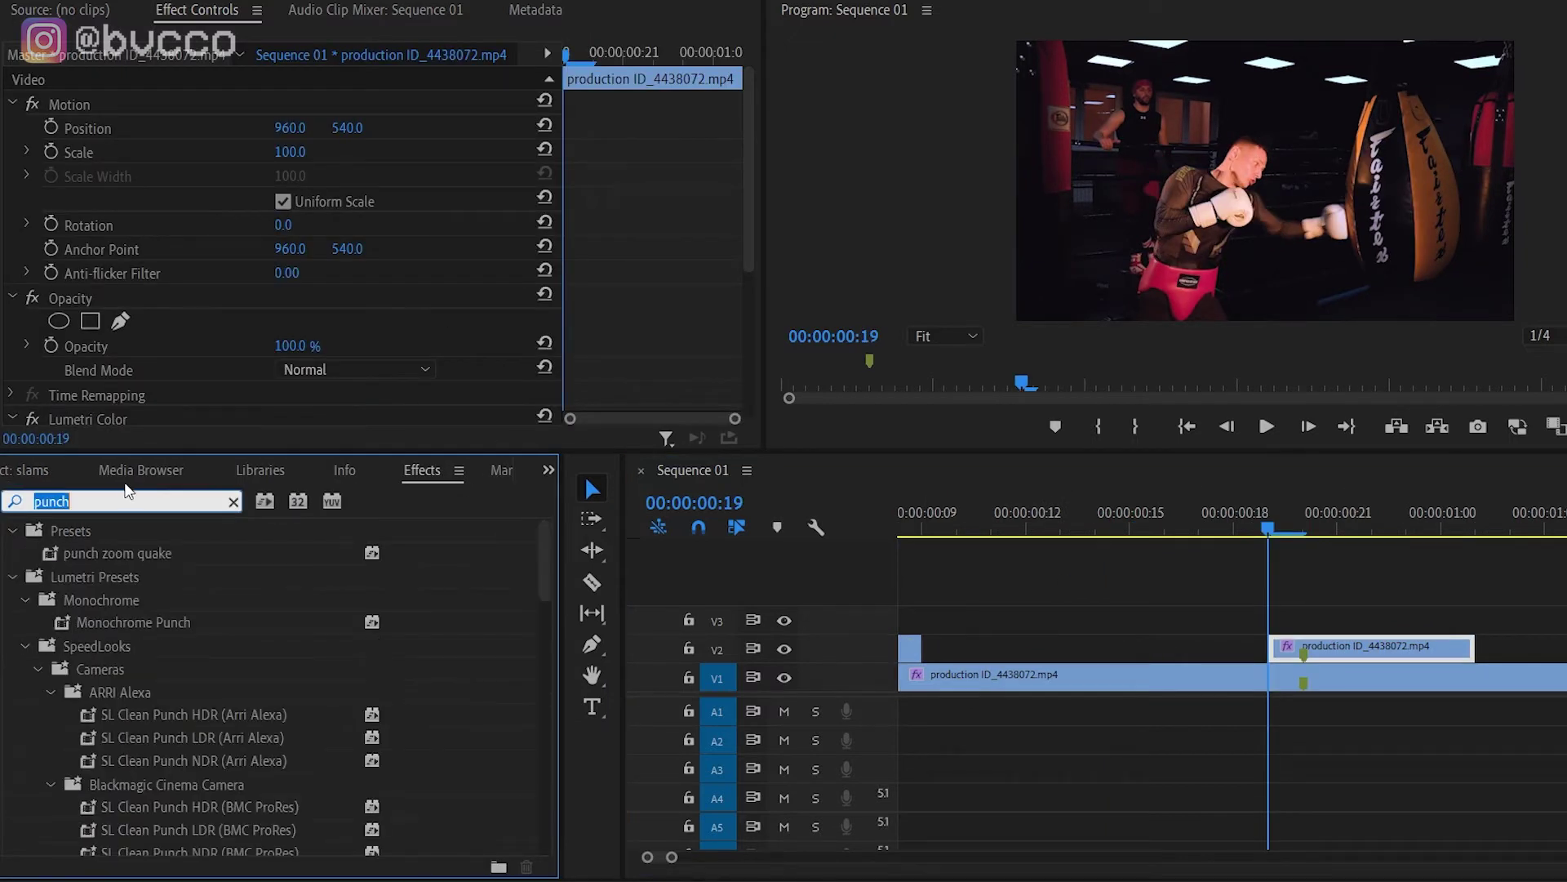
{"action": "left_click", "coordinate": [89, 558]}
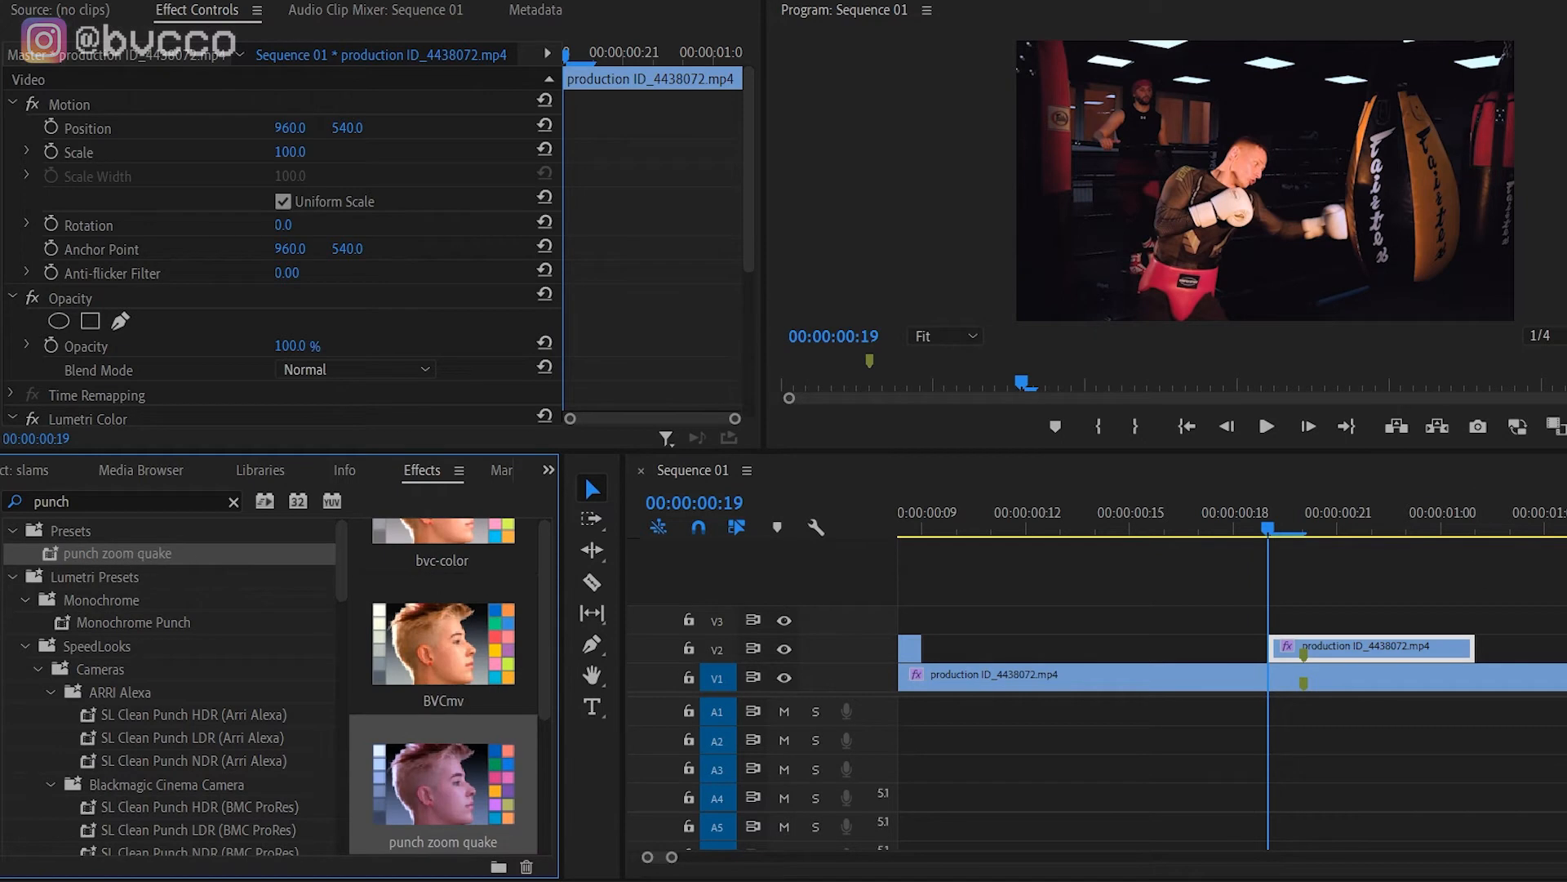
{"action": "left_click_drag", "start_coordinate": [117, 555], "coordinate": [1385, 647]}
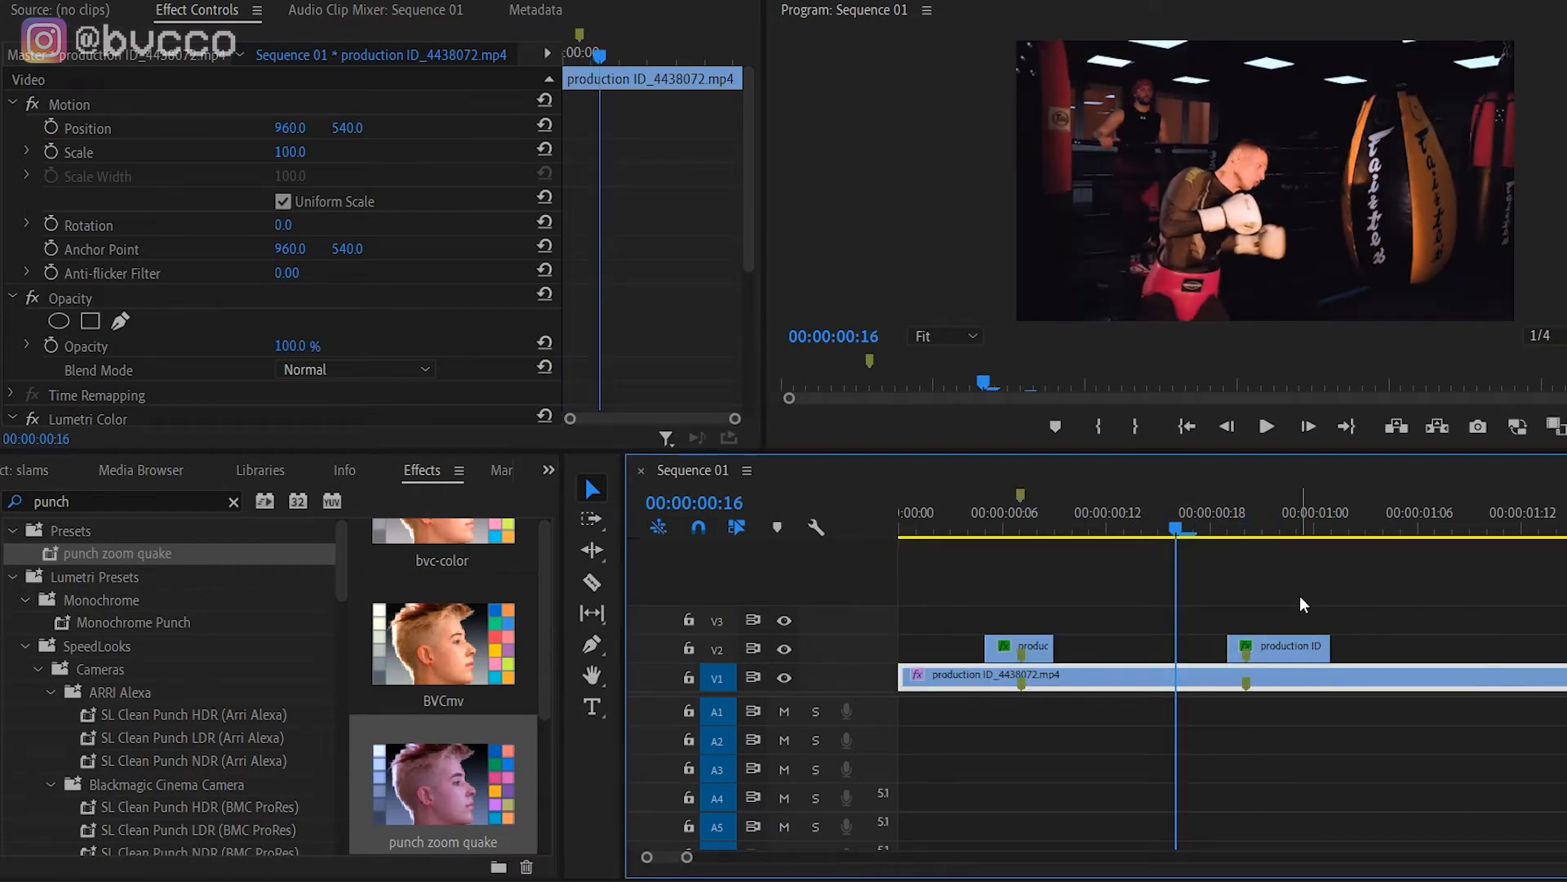
Compare the first shake clip's Motion settings, then return to the second V2 clip.
{"action": "left_click_drag", "start_coordinate": [1198, 512], "coordinate": [1006, 512]}
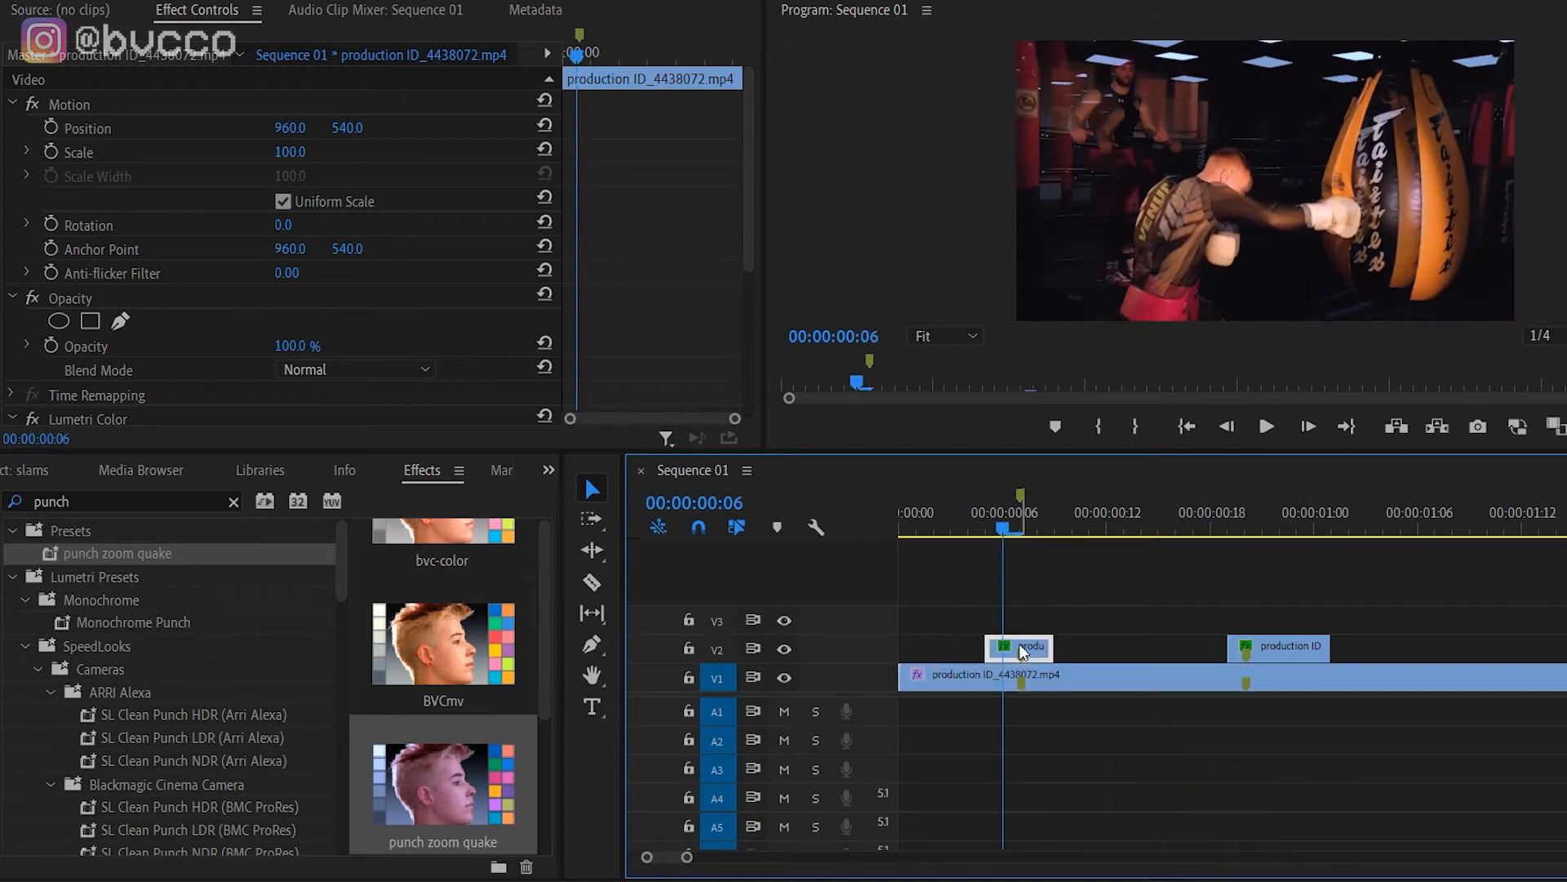
{"action": "left_click", "coordinate": [1019, 643]}
{"action": "left_click", "coordinate": [64, 104]}
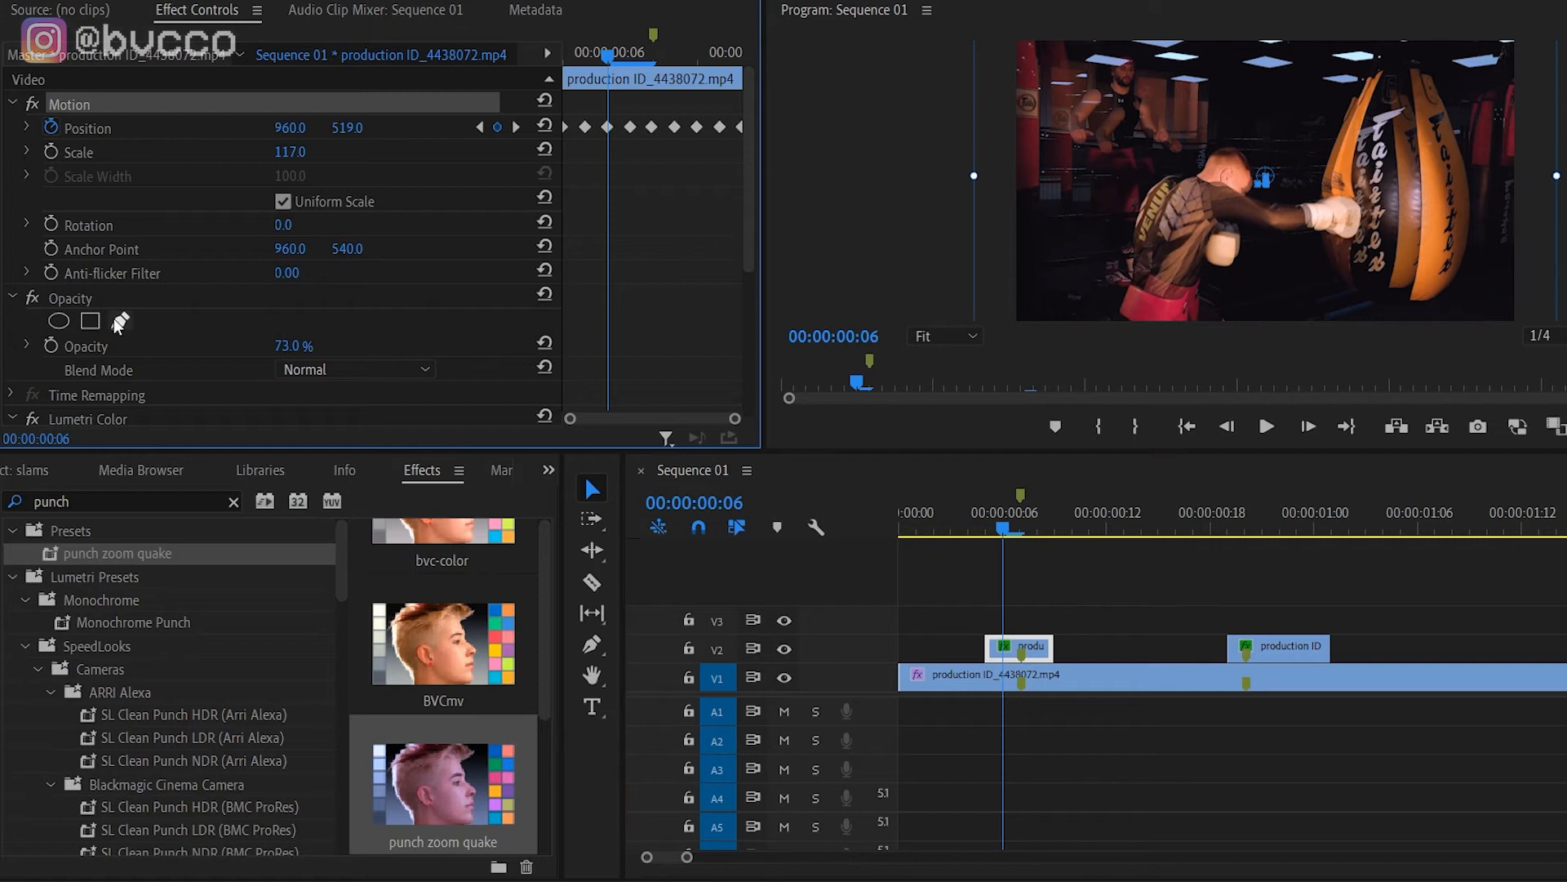
{"action": "mouse_move", "coordinate": [1315, 523]}
{"action": "left_mouse_down"}
{"action": "mouse_move", "coordinate": [943, 513]}
{"action": "mouse_move", "coordinate": [1245, 515]}
{"action": "mouse_move", "coordinate": [1230, 521]}
{"action": "left_mouse_up"}
{"action": "left_click", "coordinate": [1278, 644]}
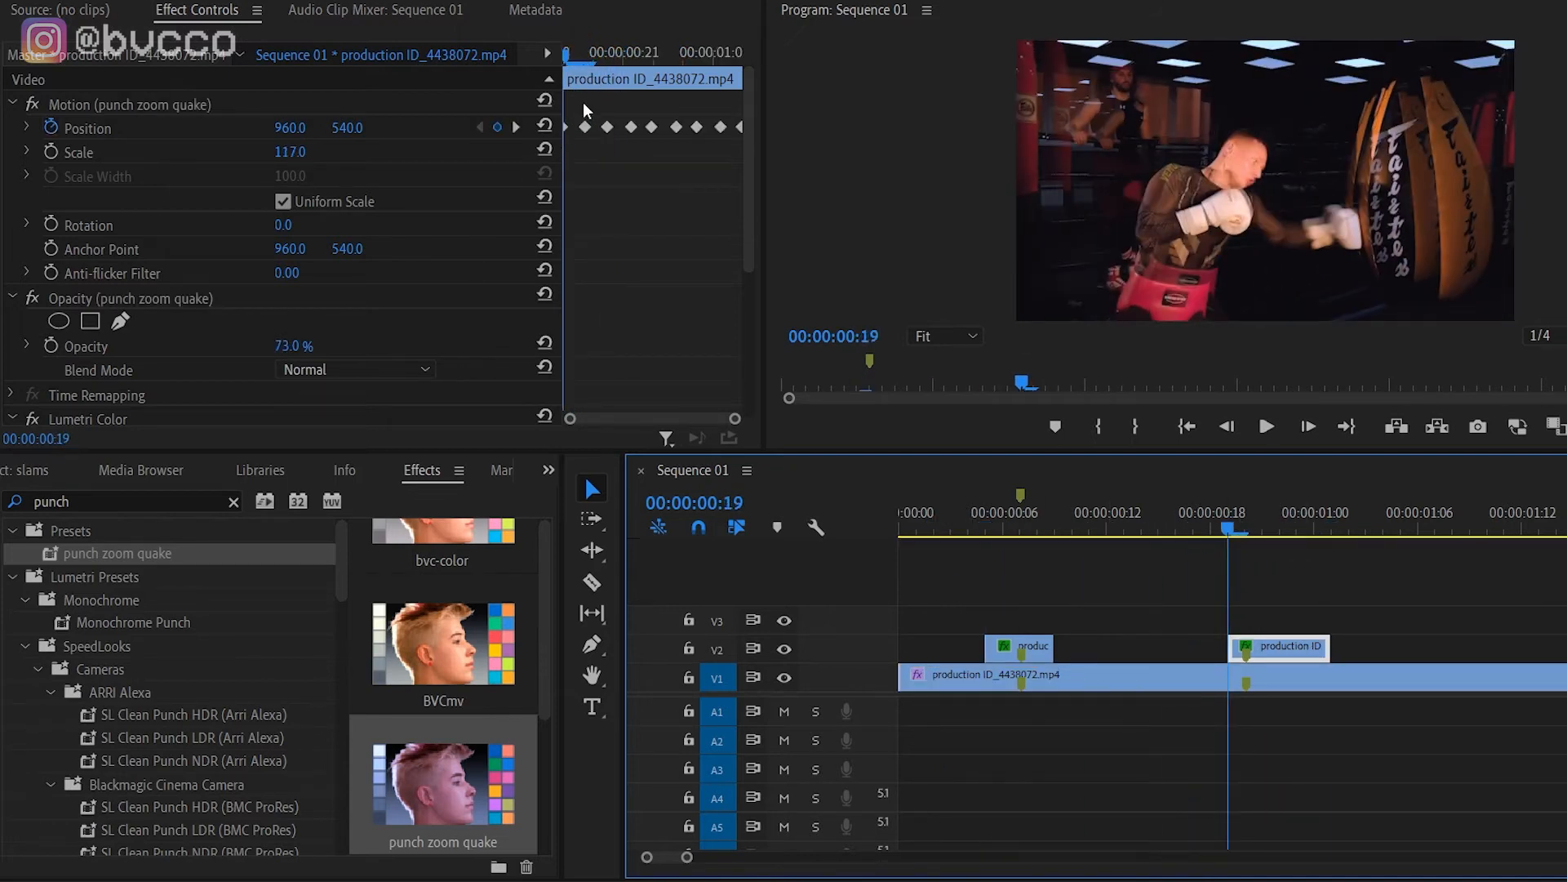
Delete the copied Position keyframes from the second punch layer.
{"action": "left_click_drag", "start_coordinate": [583, 102], "coordinate": [621, 136]}
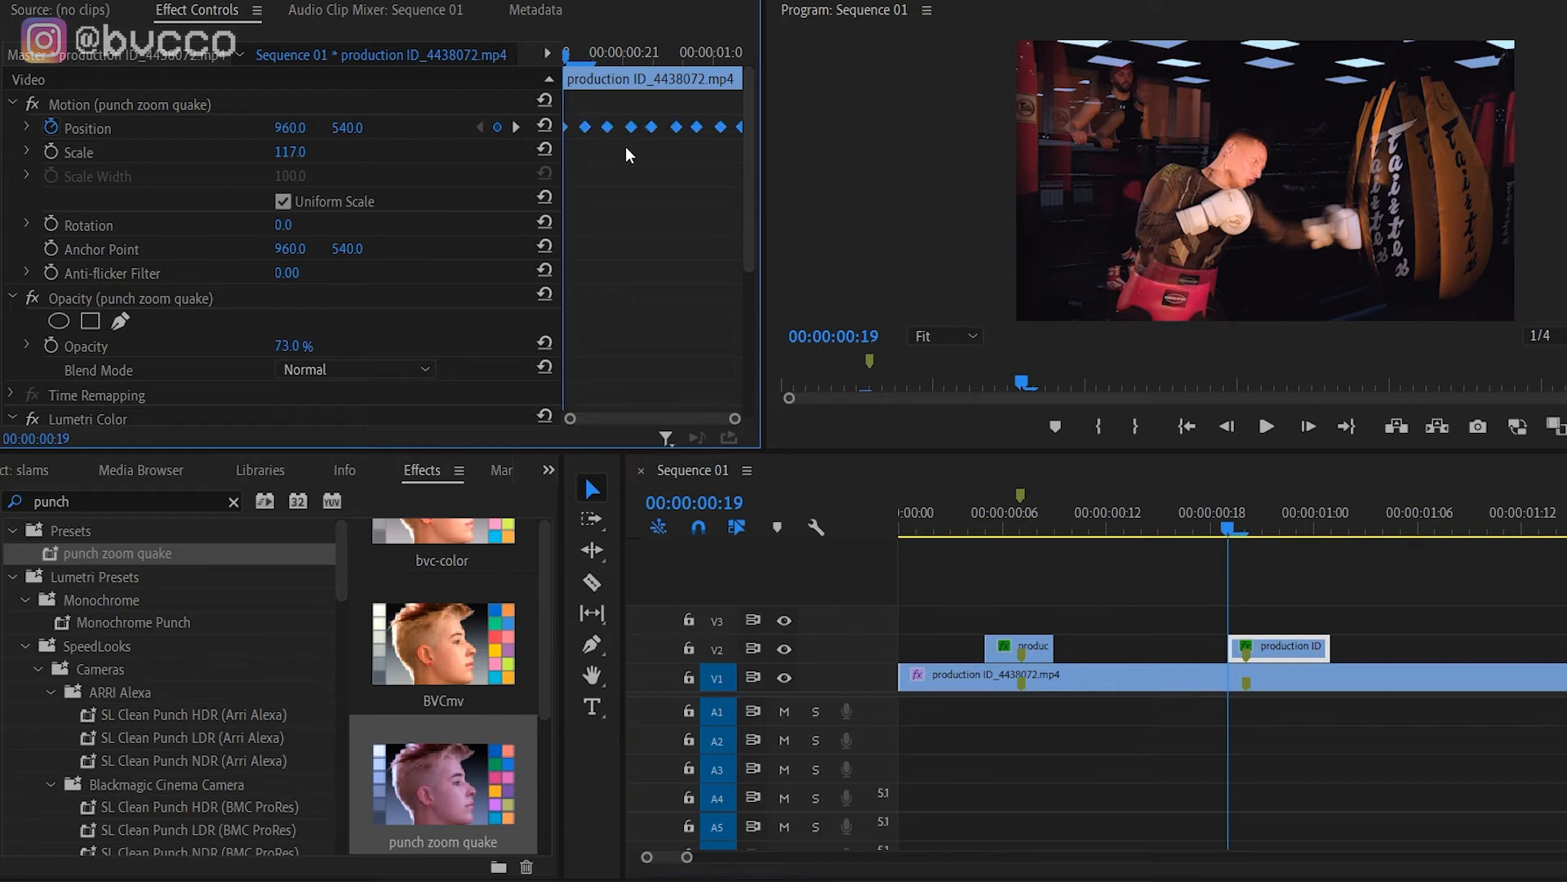
{"action": "key", "text": "Delete"}
{"action": "left_click", "coordinate": [1312, 652]}
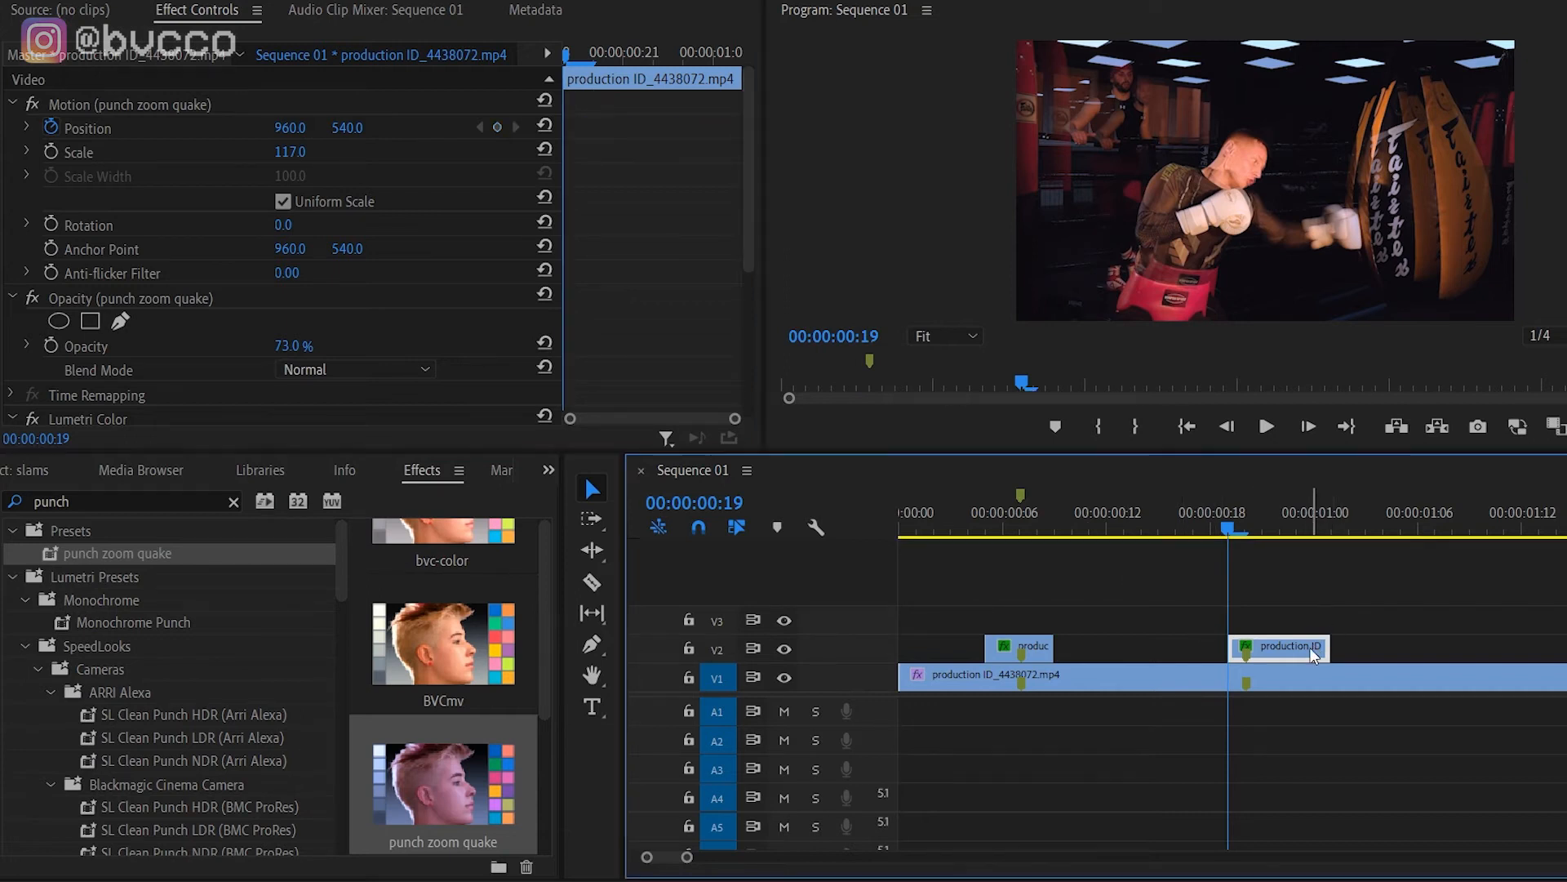
Set the second punch layer's opacity to 70% and play into the punch.
{"action": "left_click_drag", "start_coordinate": [293, 345], "coordinate": [286, 346]}
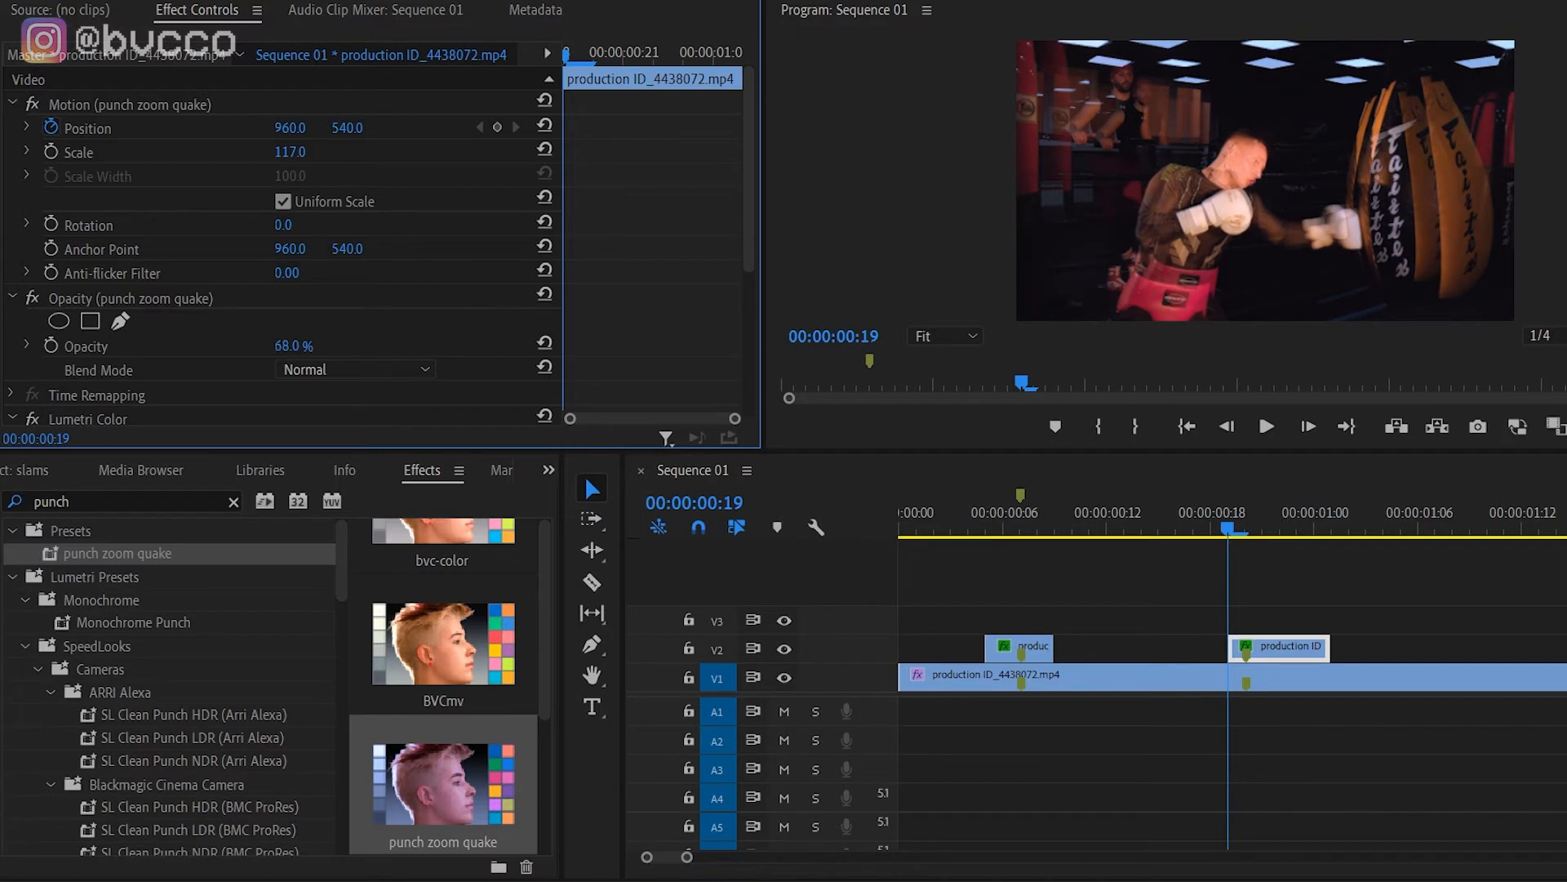
{"action": "left_click", "coordinate": [295, 346]}
{"action": "type", "text": "70"}
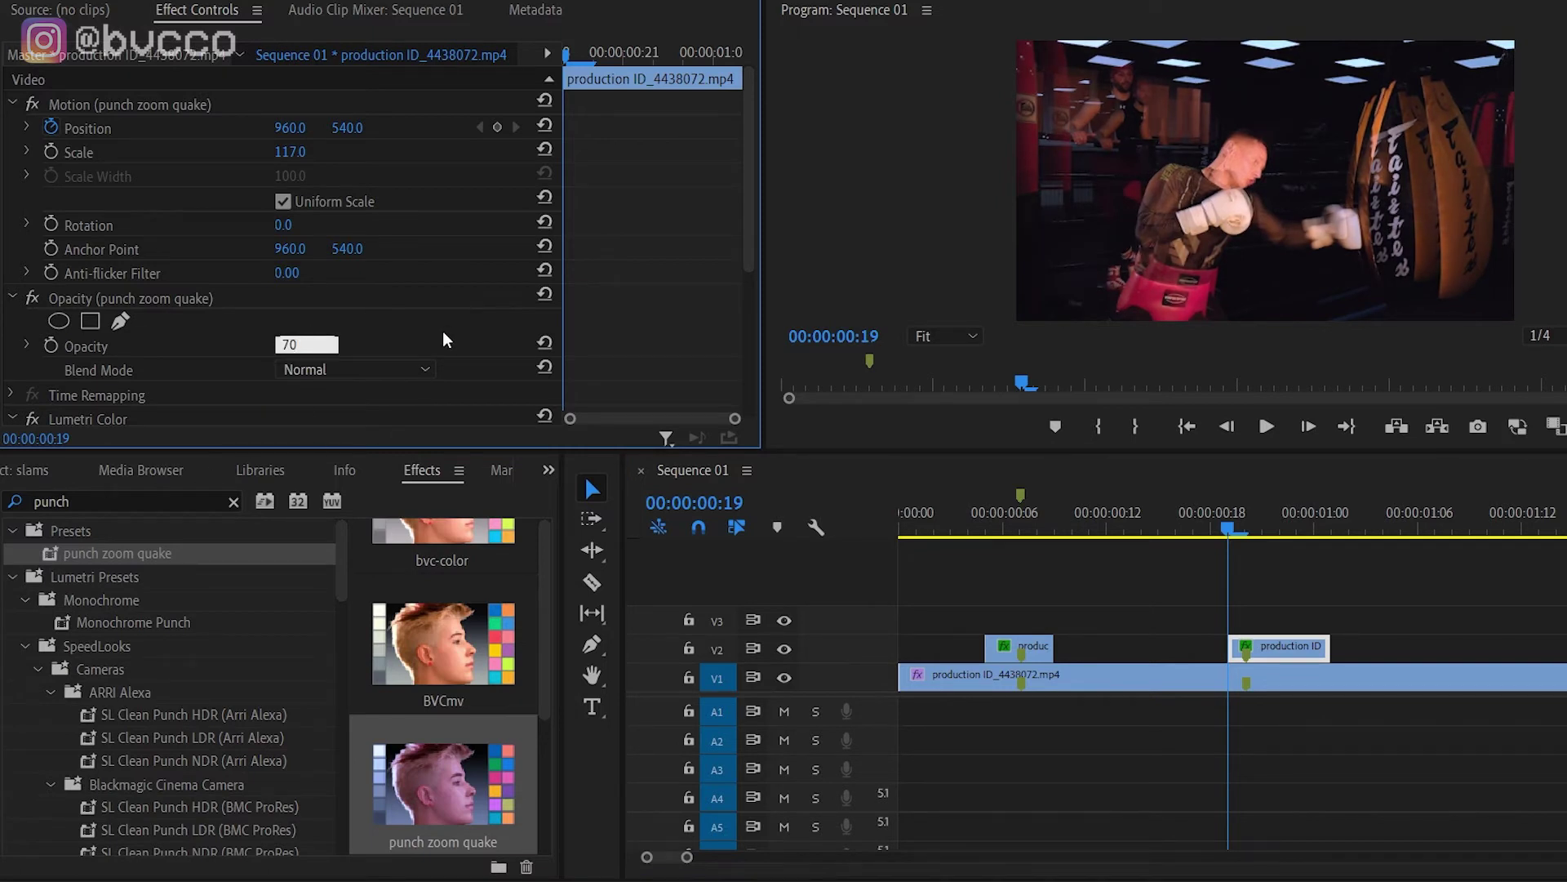
{"action": "type", "text": "0.0 %"}
{"action": "key", "text": "Return"}
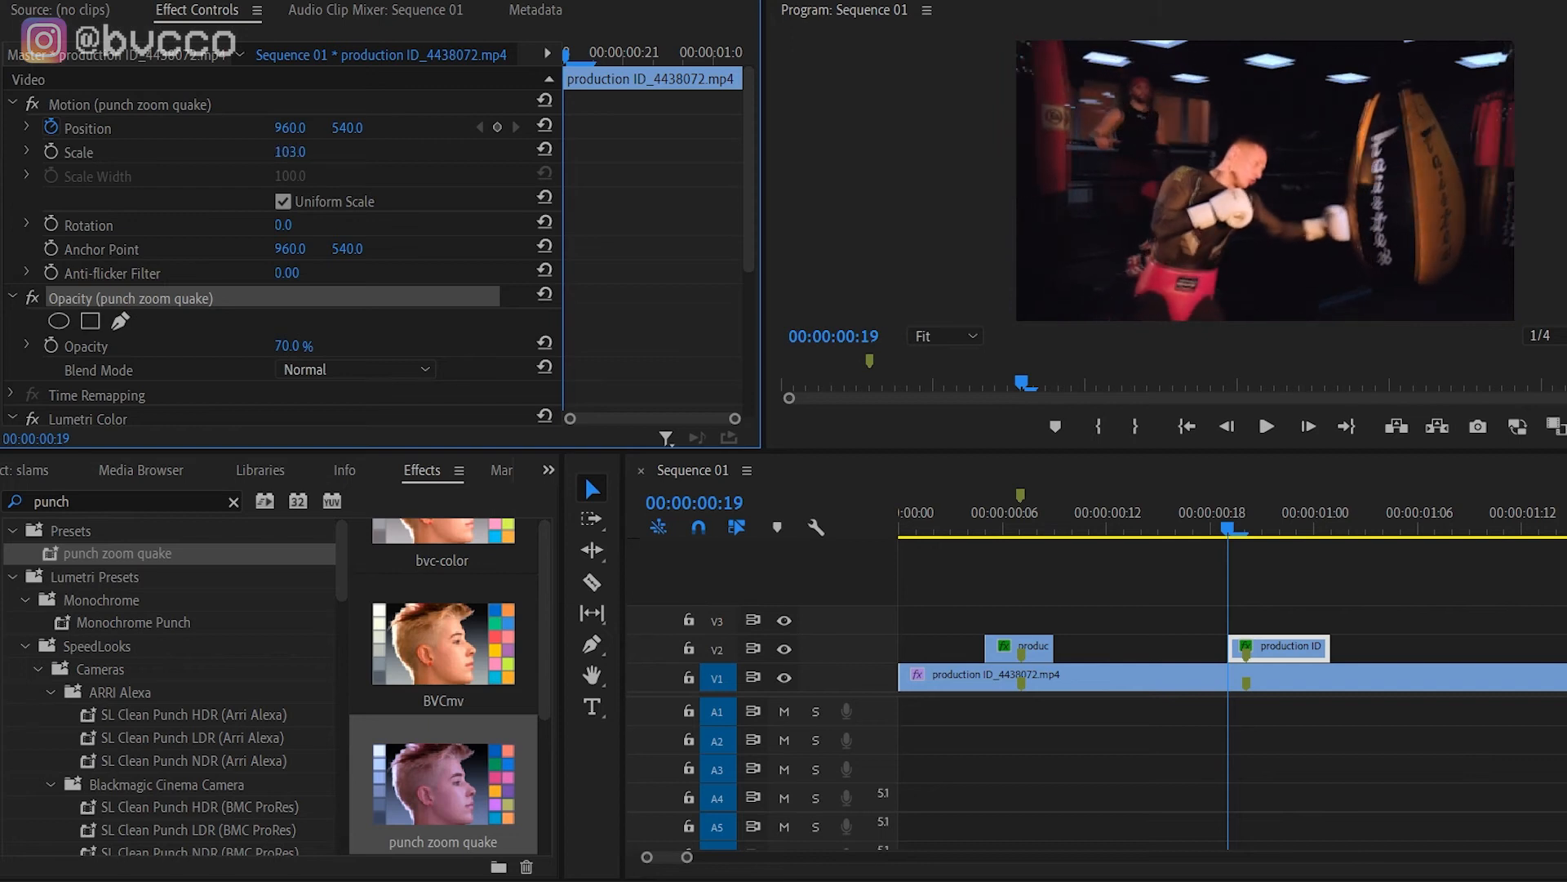
{"action": "key", "text": "space"}
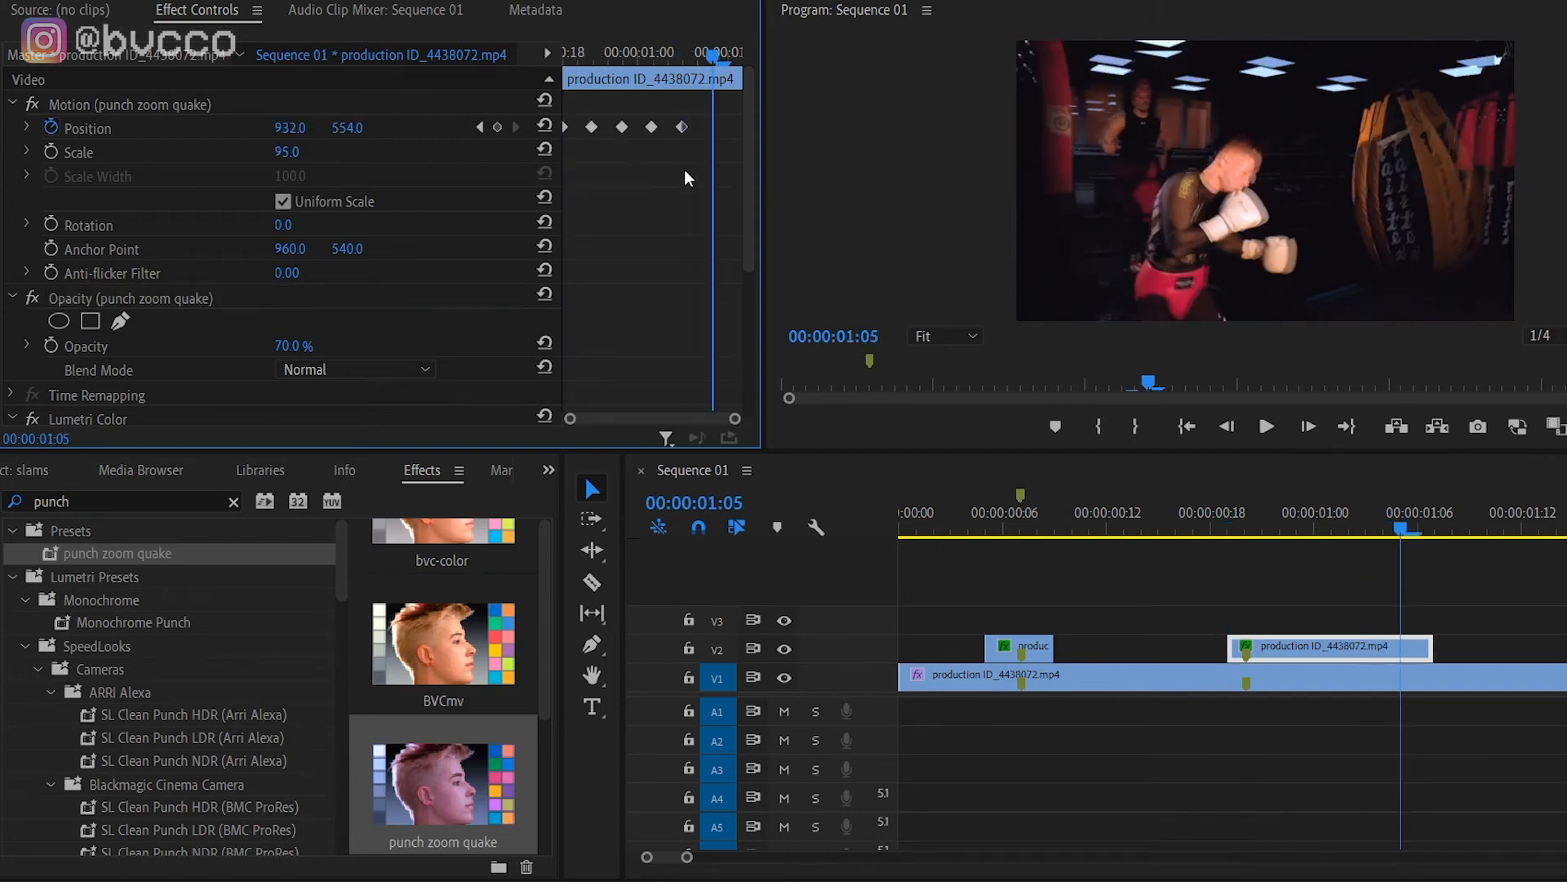
Lengthen the second punch layer and duplicate its Position shake keyframes further along.
{"action": "left_click_drag", "start_coordinate": [685, 169], "coordinate": [576, 110]}
{"action": "left_click_drag", "start_coordinate": [1426, 646], "coordinate": [1555, 645]}
{"action": "scroll", "coordinate": [1163, 650], "scroll_direction": "down", "scroll_amount": 2}
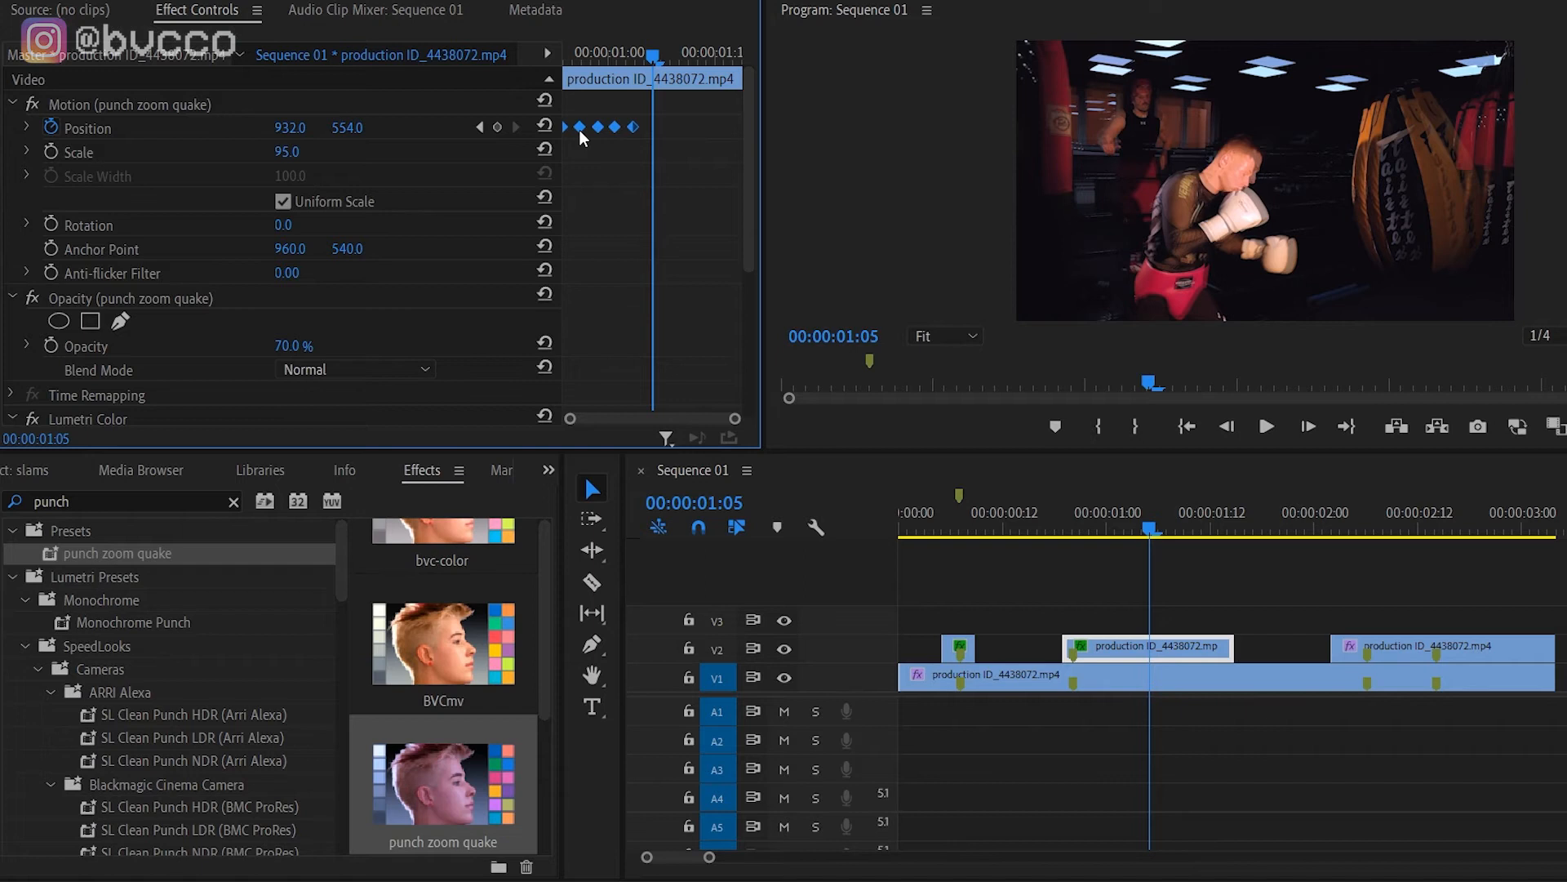
{"action": "left_click_drag", "start_coordinate": [579, 130], "coordinate": [670, 130]}
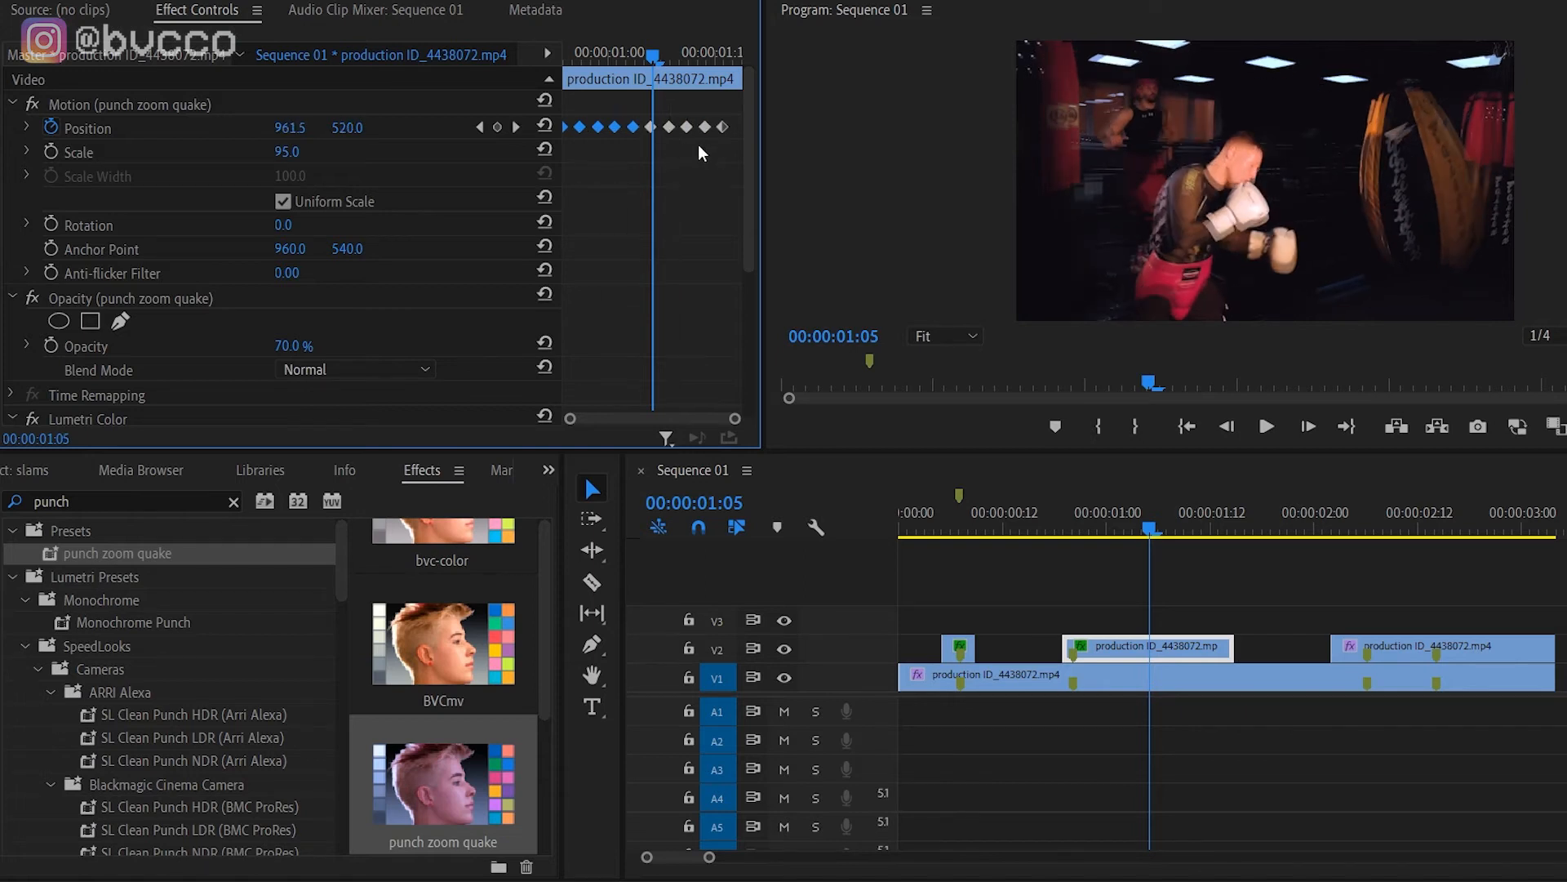
Review the shaken punch and trim the layer's end back to about one second.
{"action": "left_click_drag", "start_coordinate": [652, 52], "coordinate": [519, 51]}
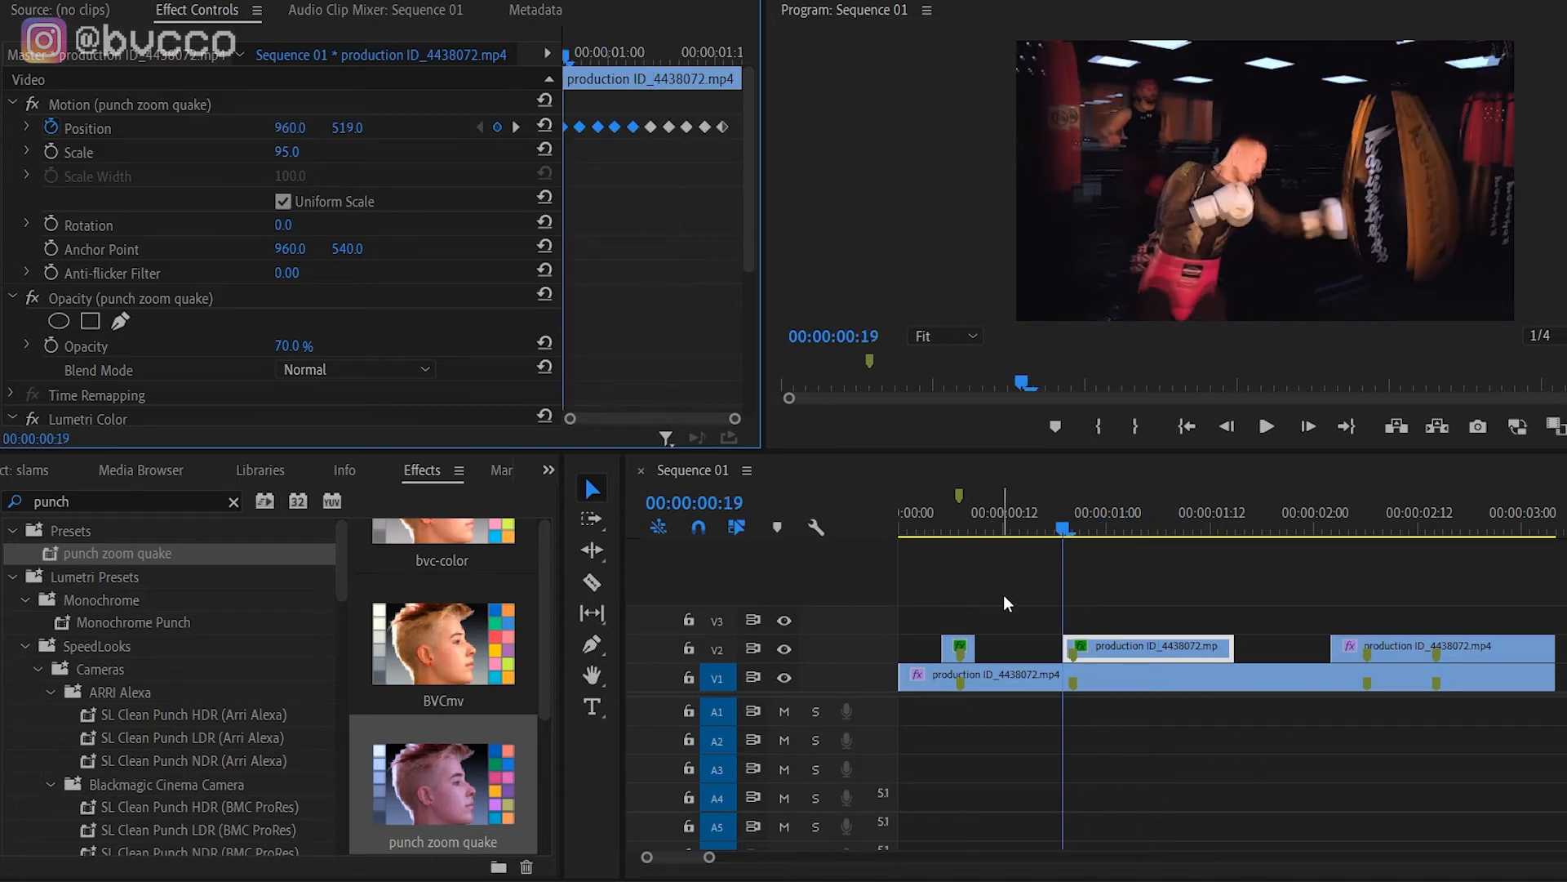
{"action": "key", "text": "space"}
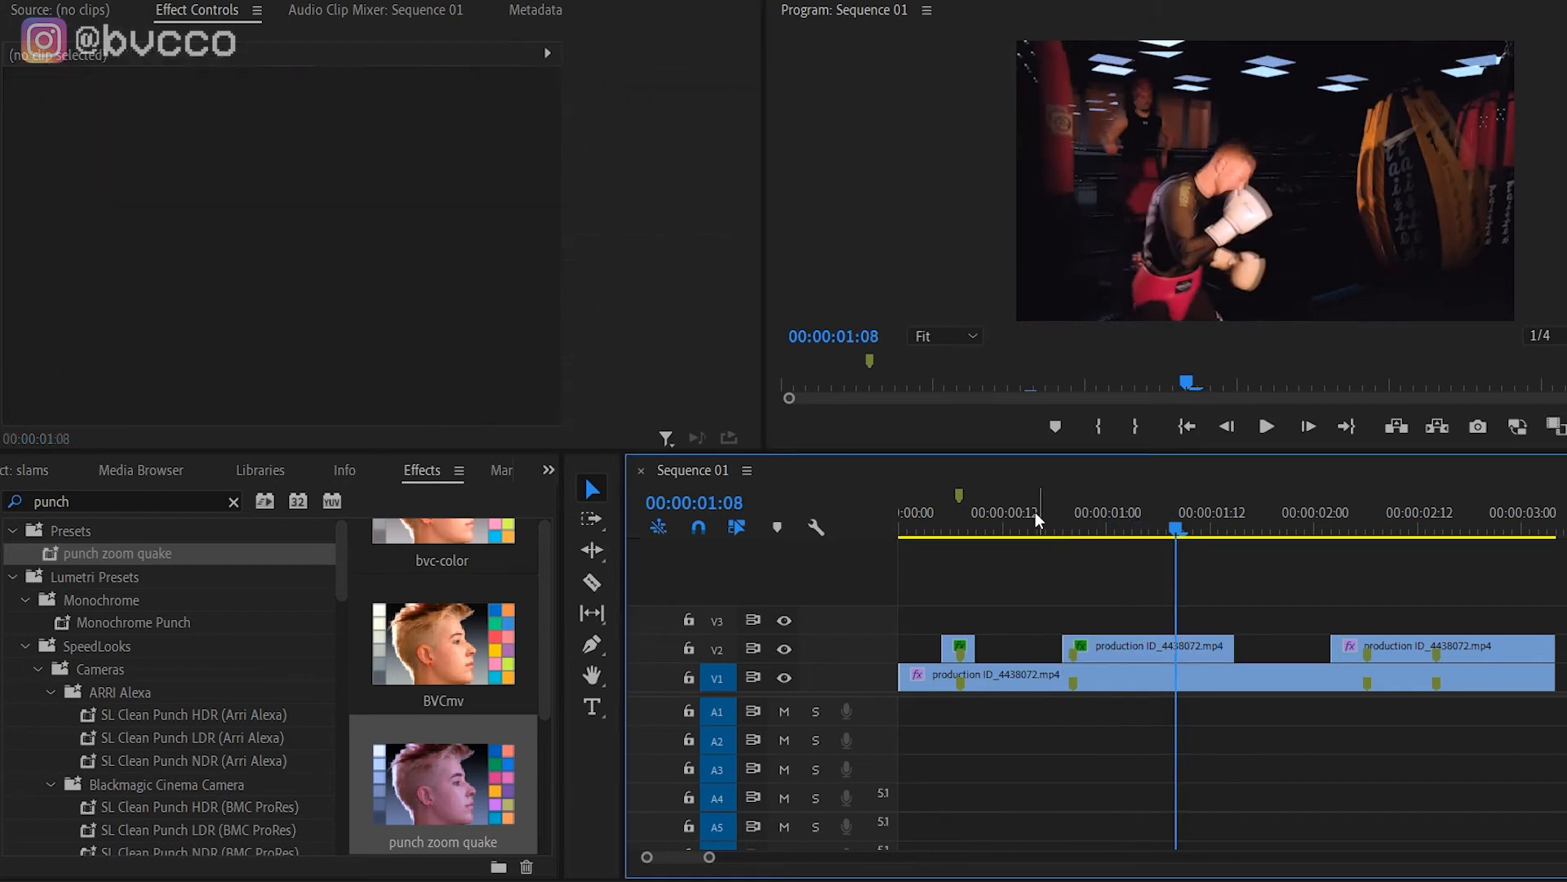
{"action": "mouse_move", "coordinate": [1049, 513]}
{"action": "left_mouse_down"}
{"action": "mouse_move", "coordinate": [1065, 518]}
{"action": "mouse_move", "coordinate": [1045, 524]}
{"action": "left_mouse_up"}
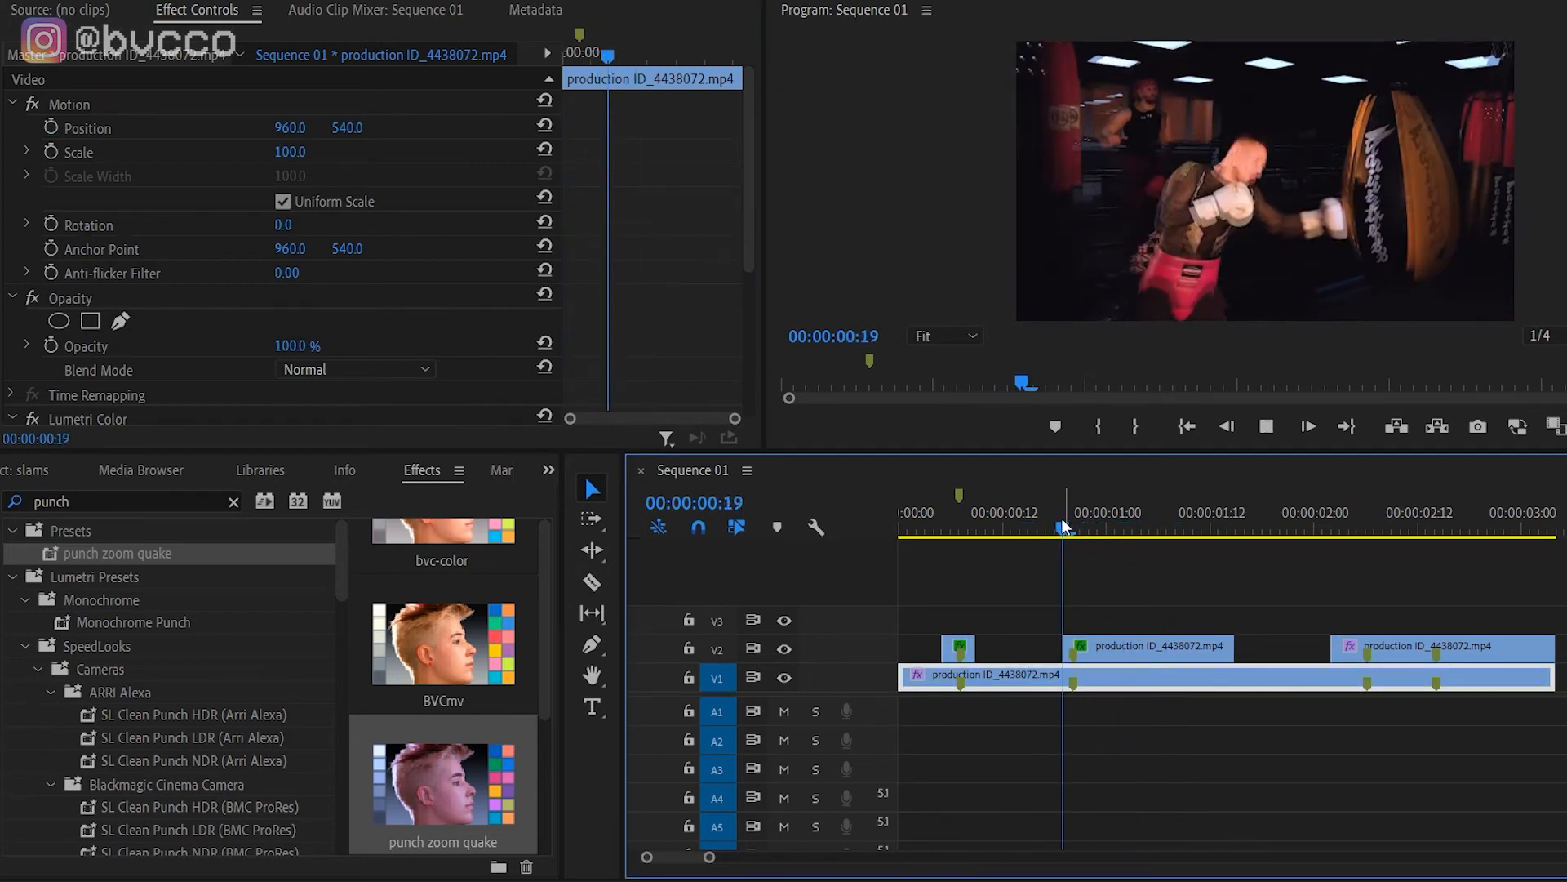
{"action": "key", "text": "w"}
{"action": "key", "text": "space"}
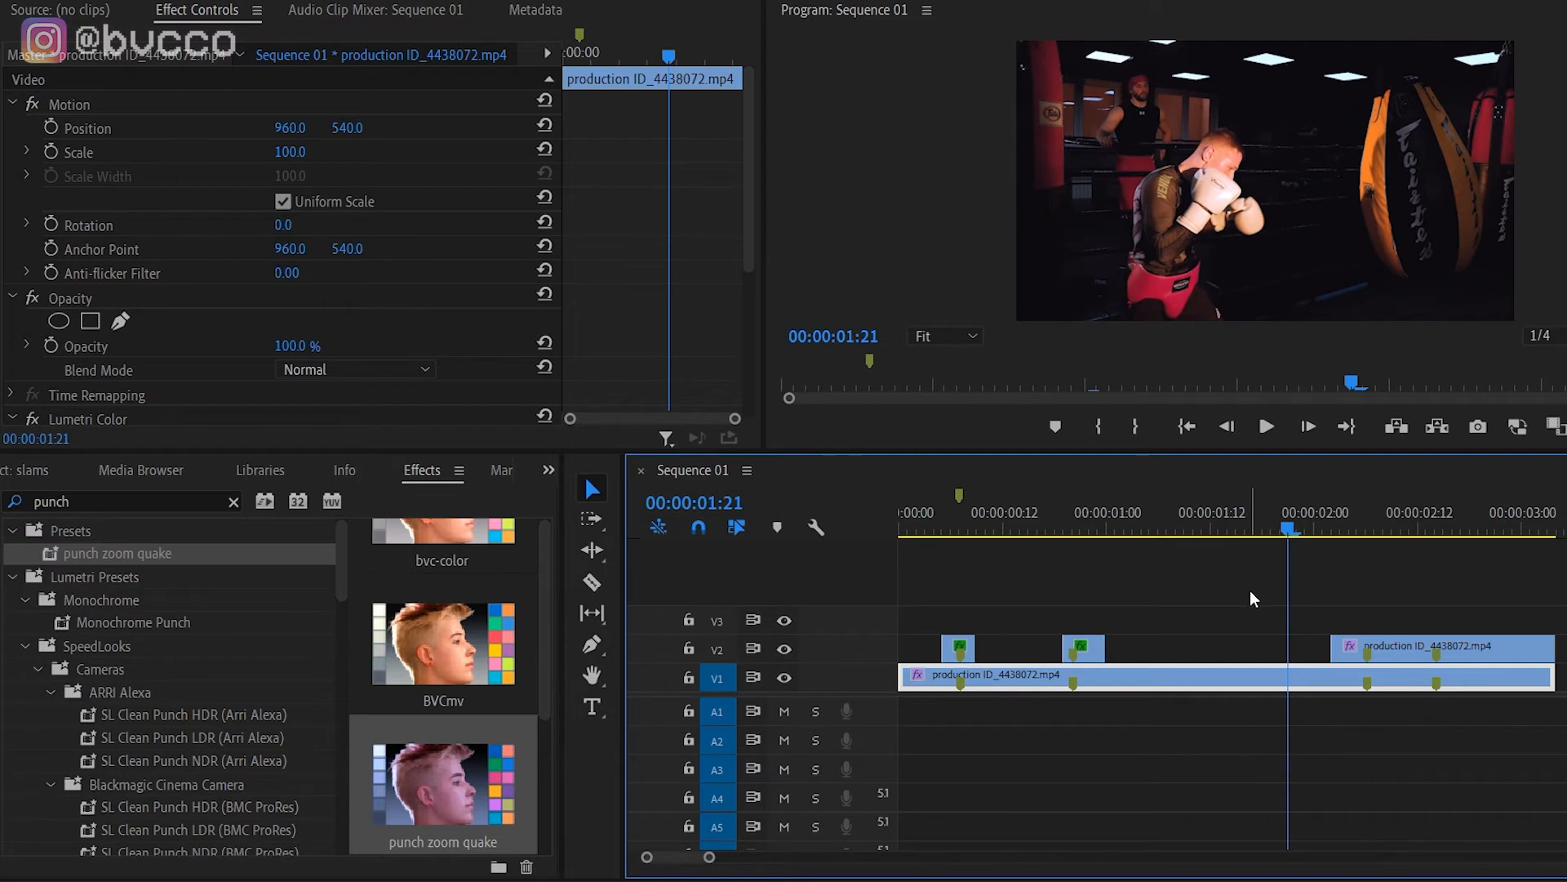
Razor-cut the V2 layer at the third punch around 02:01, leaving a short separate piece there.
{"action": "key", "text": "space"}
{"action": "key", "text": "space"}
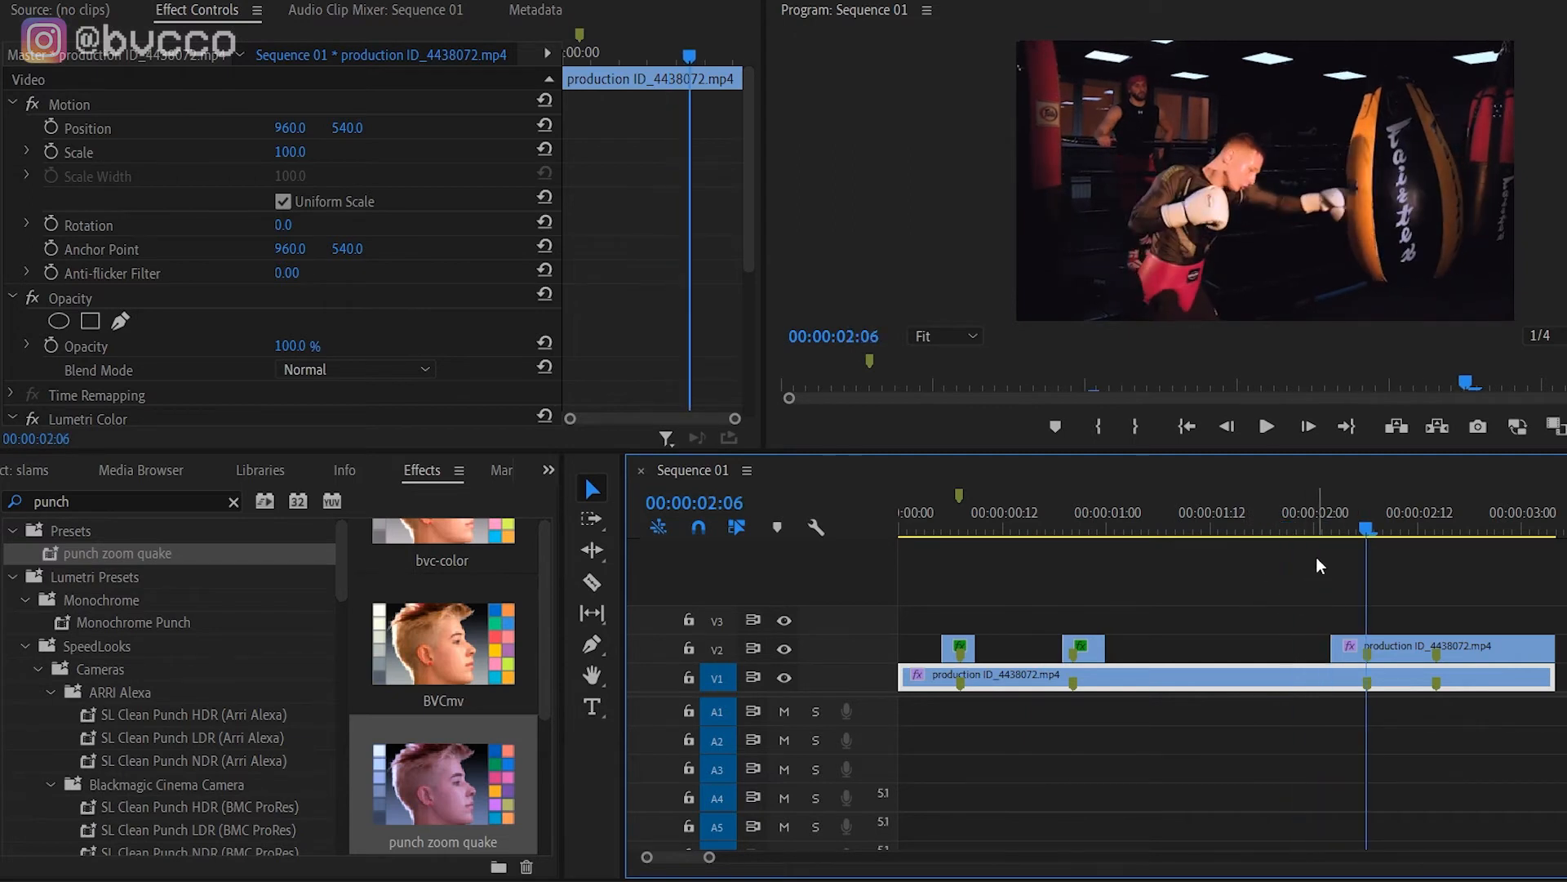
{"action": "key", "text": "equal"}
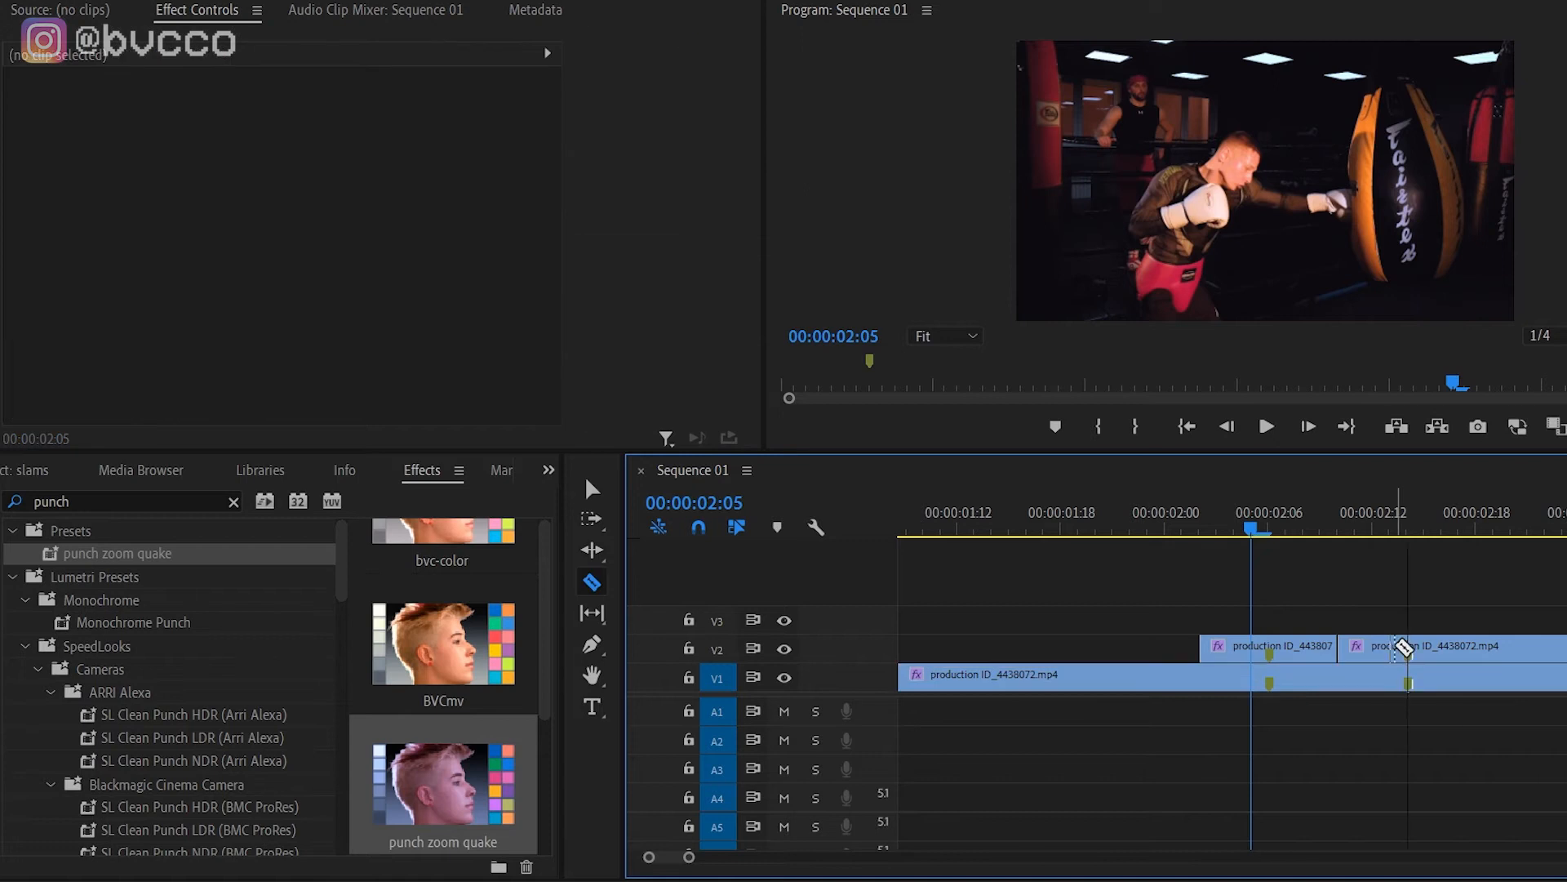
{"action": "key", "text": "c"}
{"action": "left_click", "coordinate": [1363, 645]}
{"action": "key", "text": "v"}
{"action": "key", "text": "minus"}
{"action": "left_click", "coordinate": [1231, 512]}
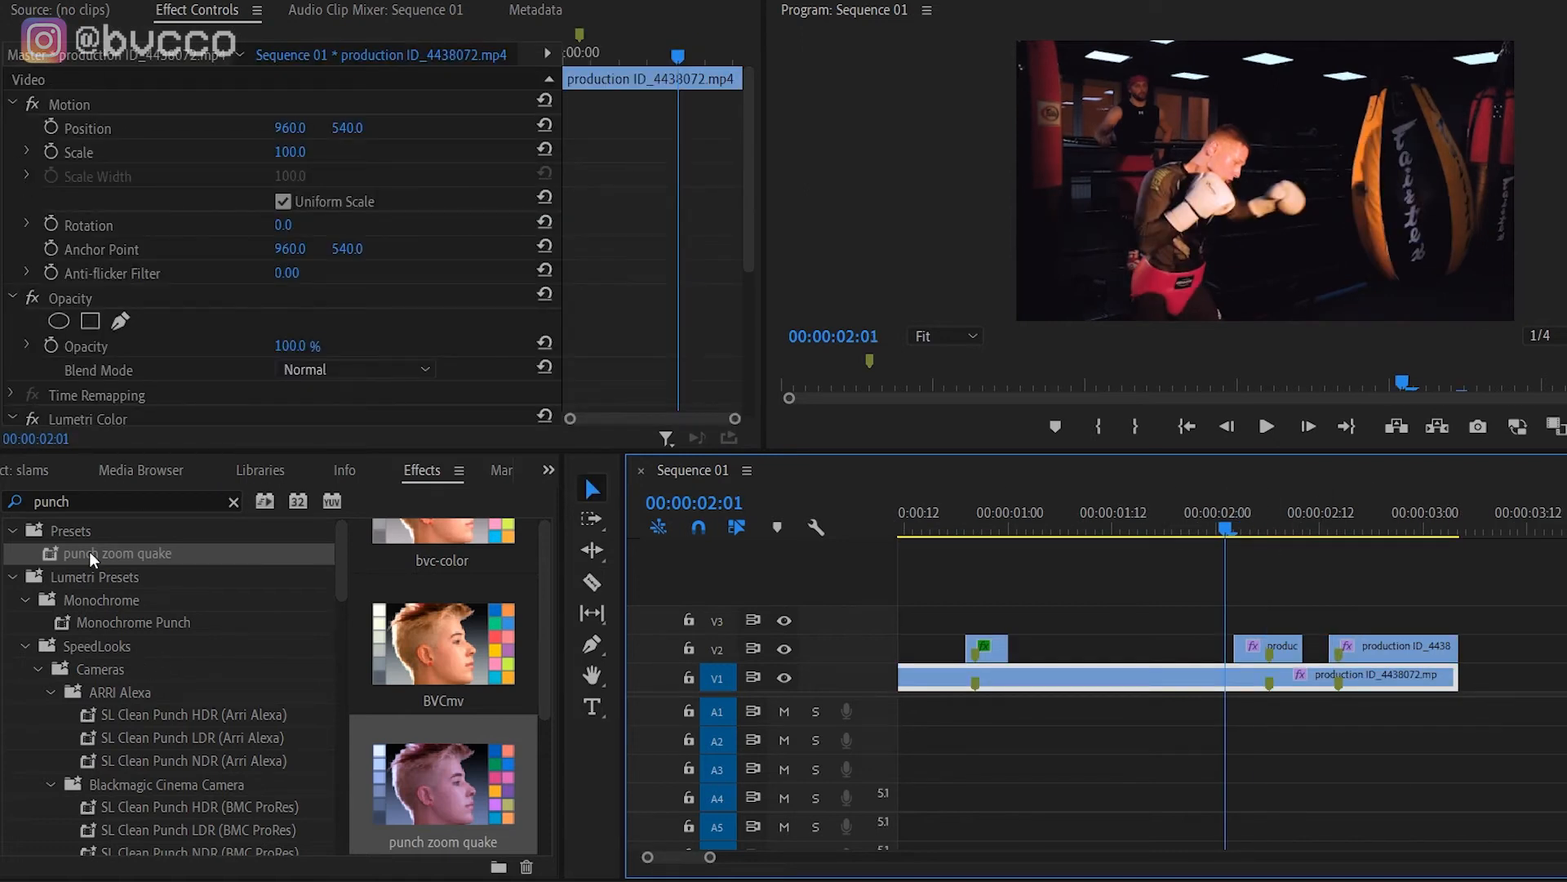
{"action": "left_click", "coordinate": [123, 502]}
Find the Transform distort effect, apply it to the short third-punch V2 piece and select that piece.
{"action": "key", "text": "ctrl+a"}
{"action": "type", "text": "trans"}
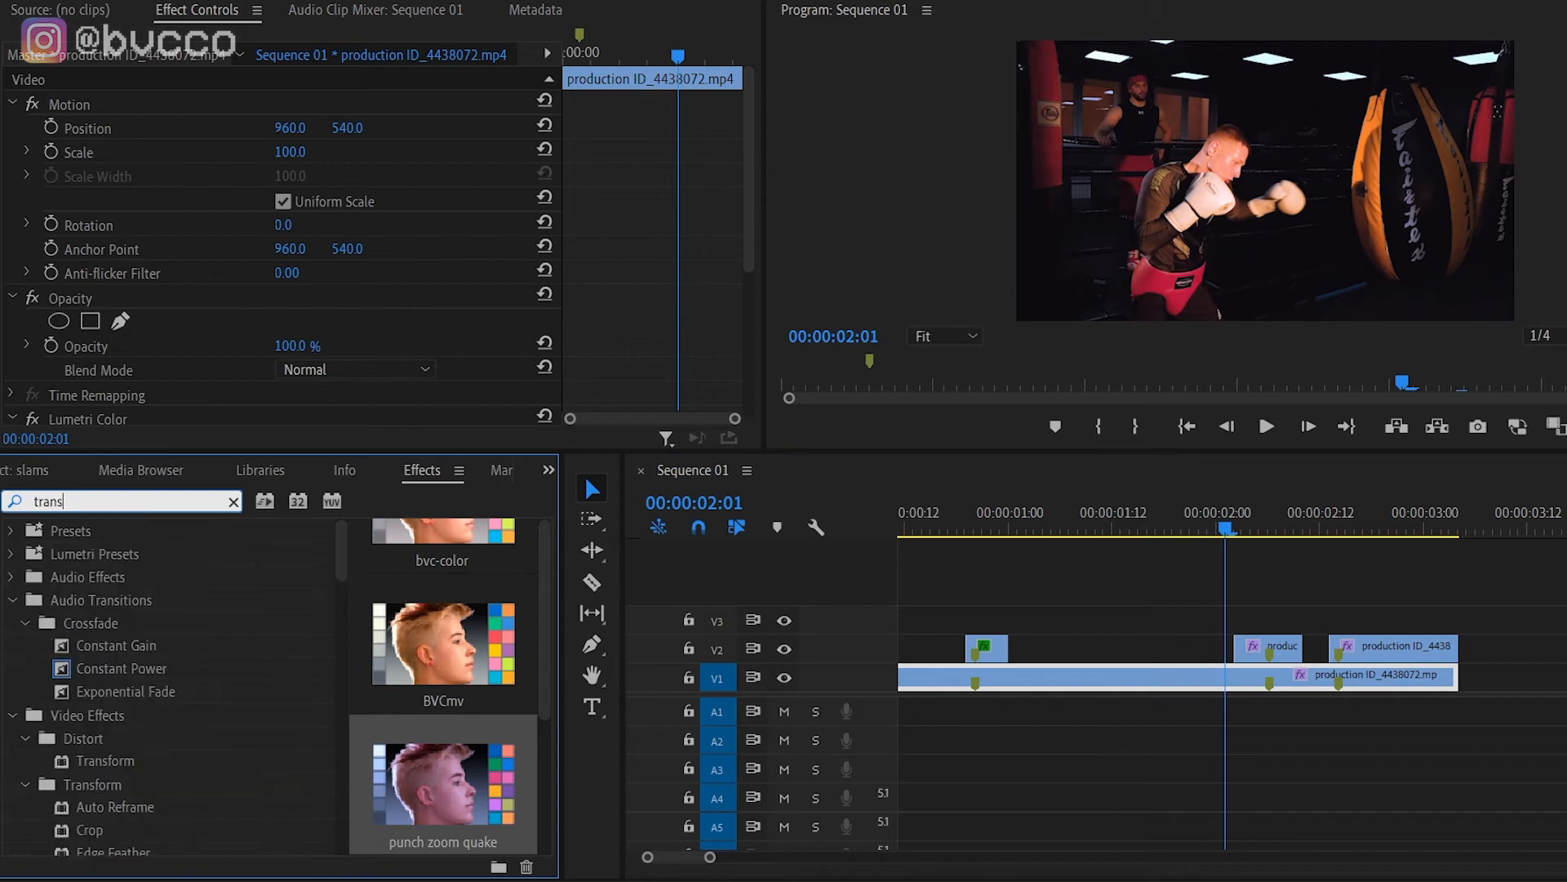
{"action": "left_click", "coordinate": [102, 763]}
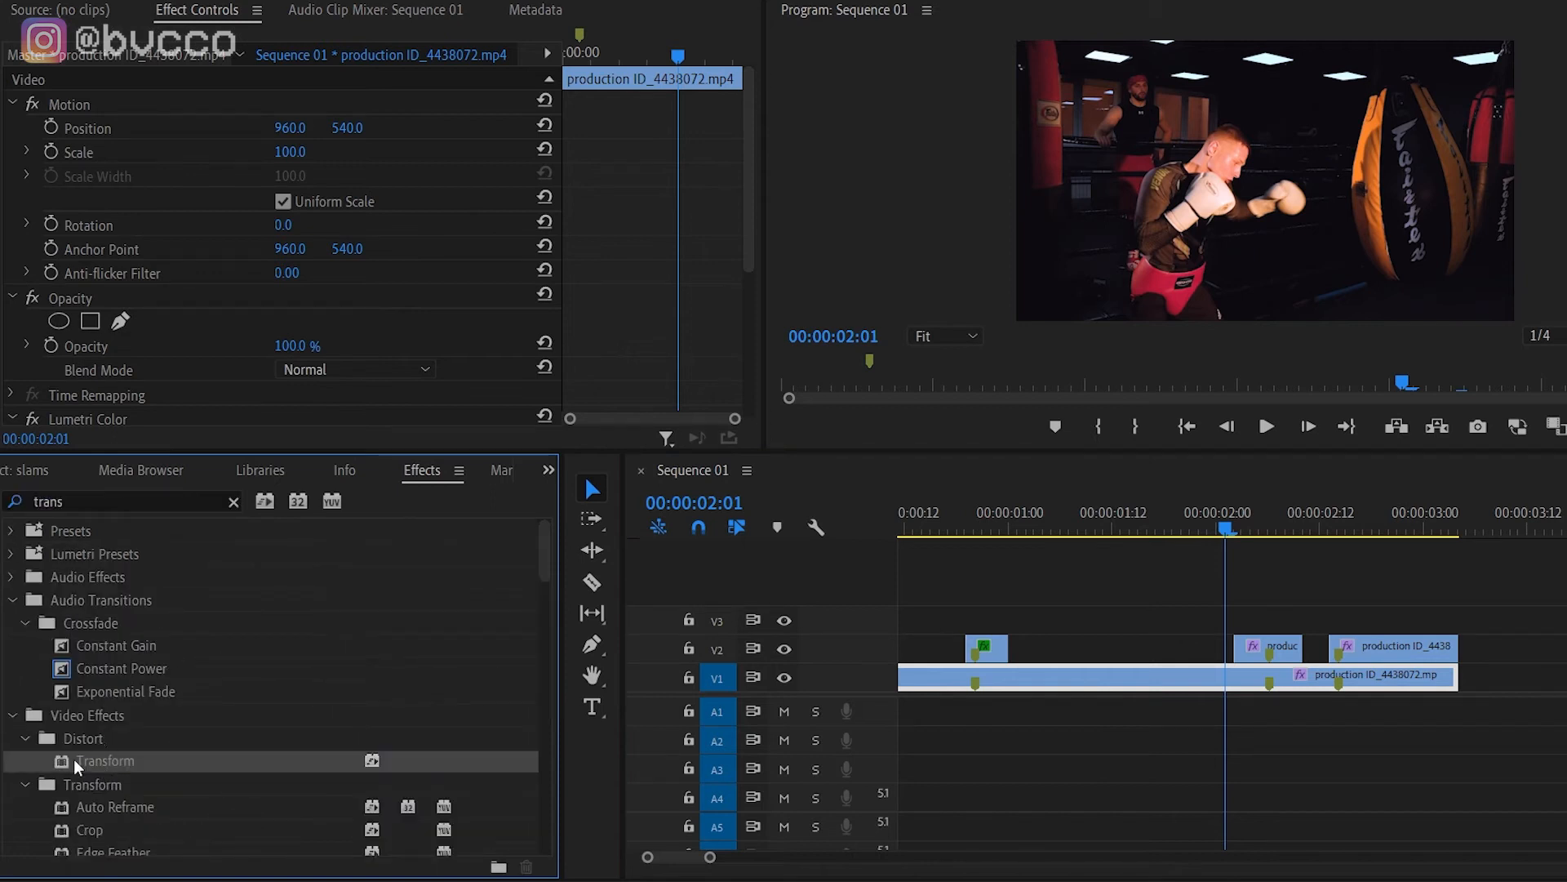
{"action": "left_click_drag", "start_coordinate": [113, 763], "coordinate": [1267, 647]}
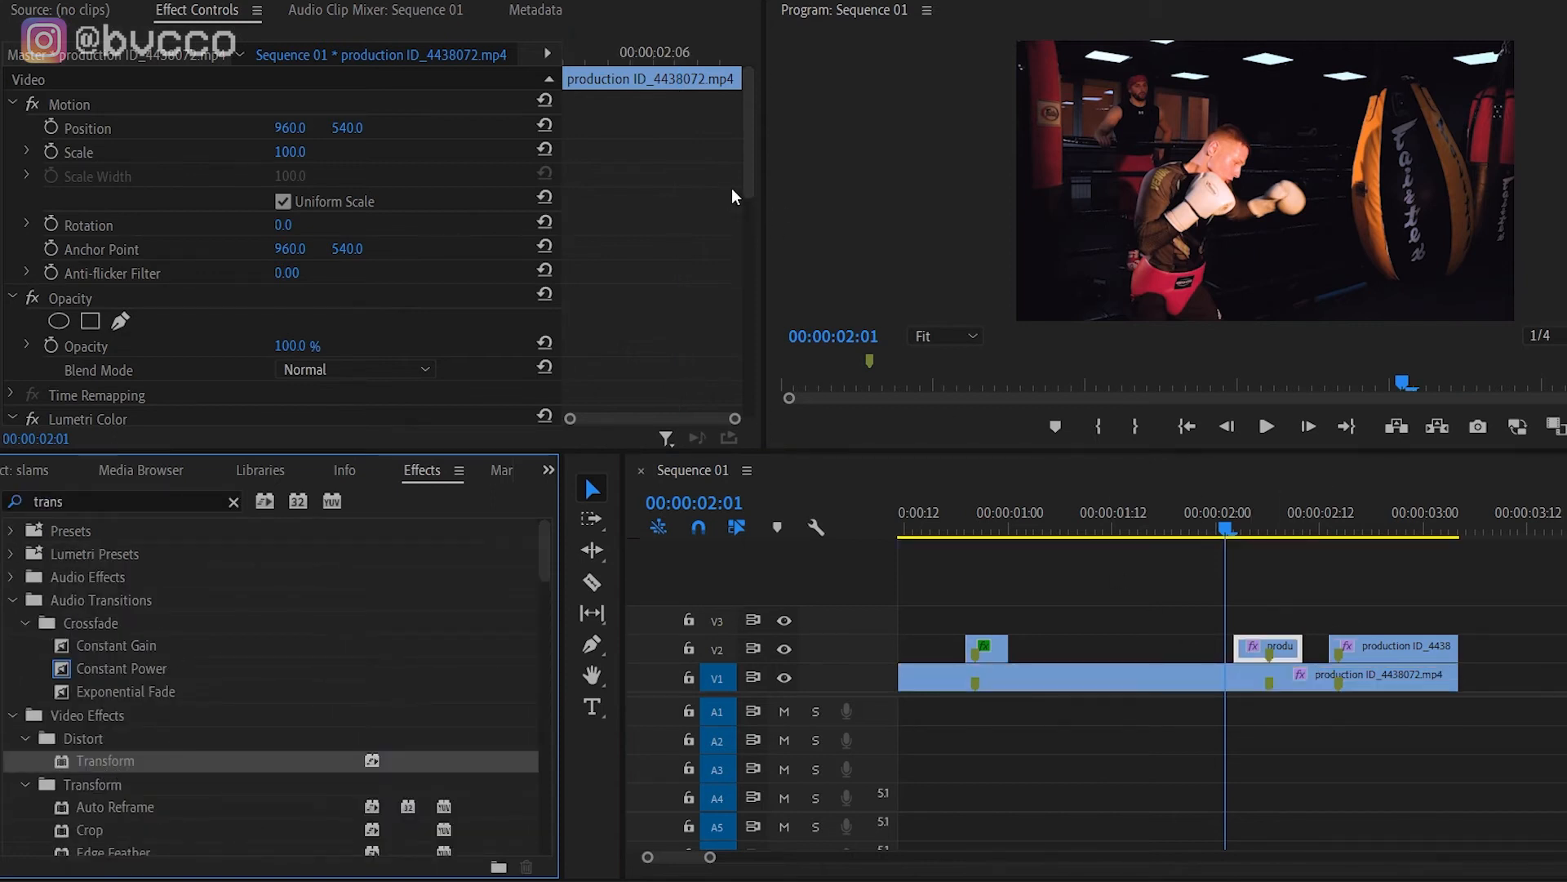
{"action": "scroll", "coordinate": [737, 258], "scroll_direction": "down", "scroll_amount": 4}
{"action": "mouse_move", "coordinate": [737, 259]}
{"action": "left_mouse_down"}
{"action": "mouse_move", "coordinate": [733, 386]}
{"action": "mouse_move", "coordinate": [736, 365]}
{"action": "left_mouse_up"}
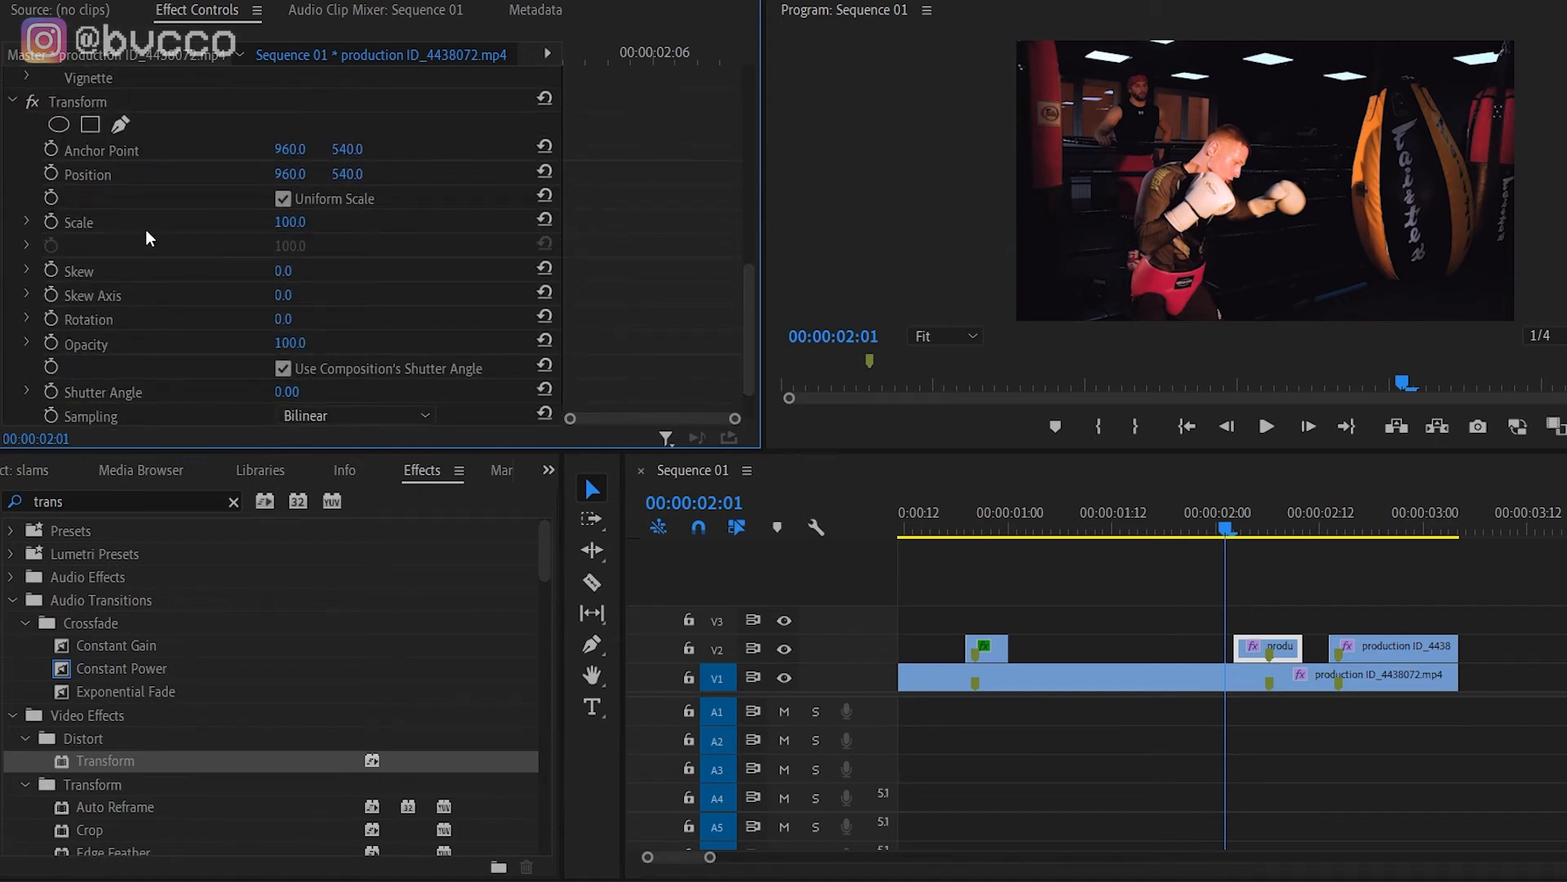
{"action": "left_click", "coordinate": [1289, 599]}
{"action": "key", "text": "Right"}
{"action": "key", "text": "Right"}
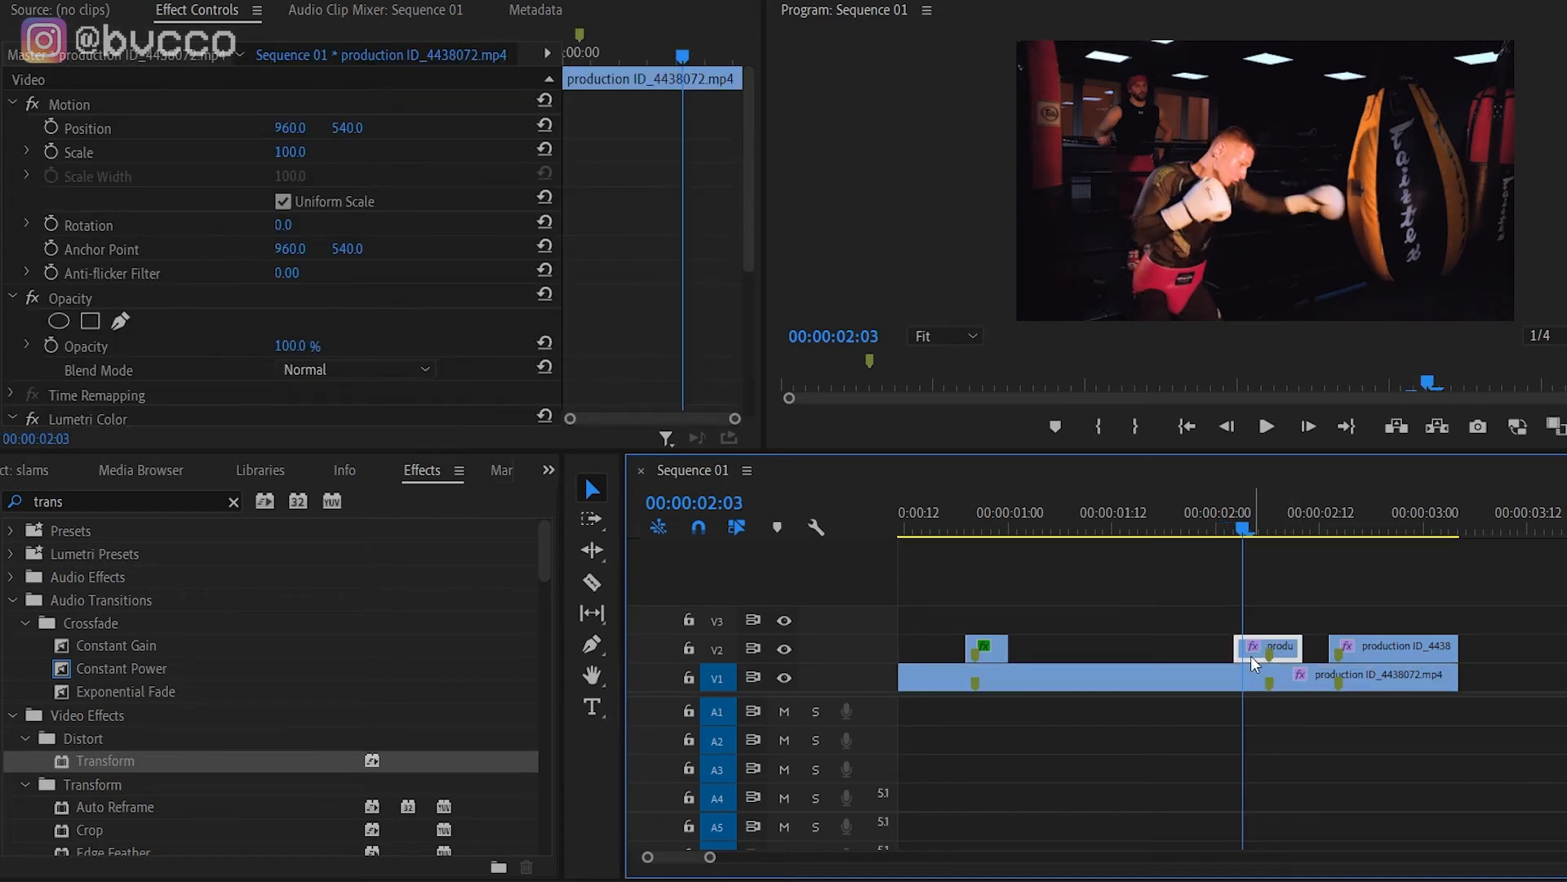
{"action": "left_click", "coordinate": [1262, 645]}
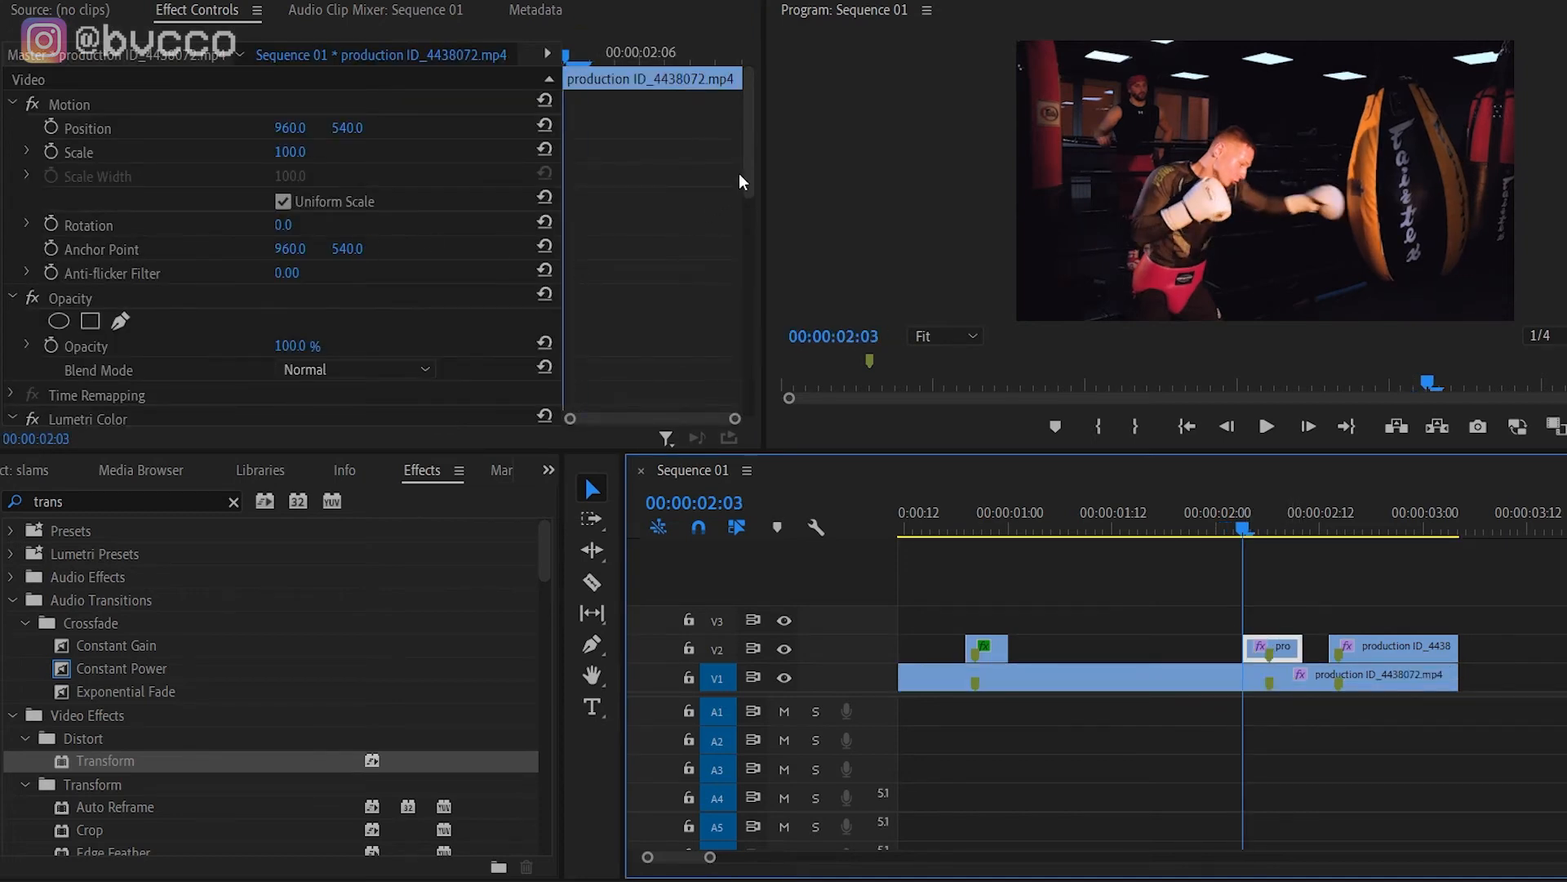
{"action": "scroll", "coordinate": [742, 246], "scroll_direction": "down", "scroll_amount": 4}
{"action": "scroll", "coordinate": [742, 277], "scroll_direction": "down", "scroll_amount": 5}
{"action": "scroll", "coordinate": [743, 376], "scroll_direction": "down", "scroll_amount": 3}
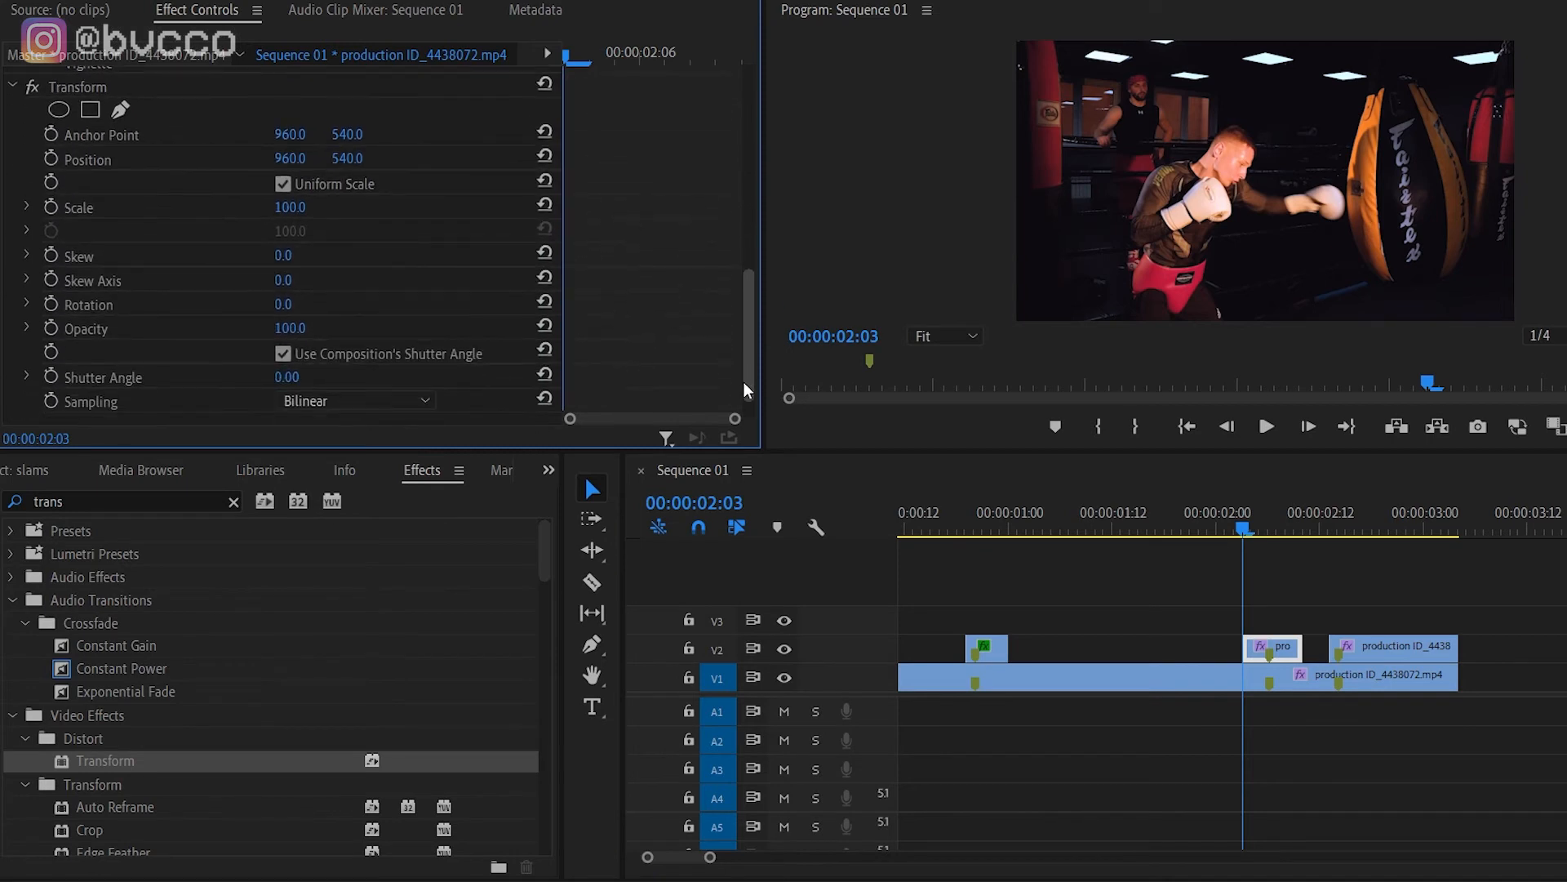
Give the Transform its own 360 shutter angle for motion blur instead of the sequence's.
{"action": "left_click", "coordinate": [281, 353]}
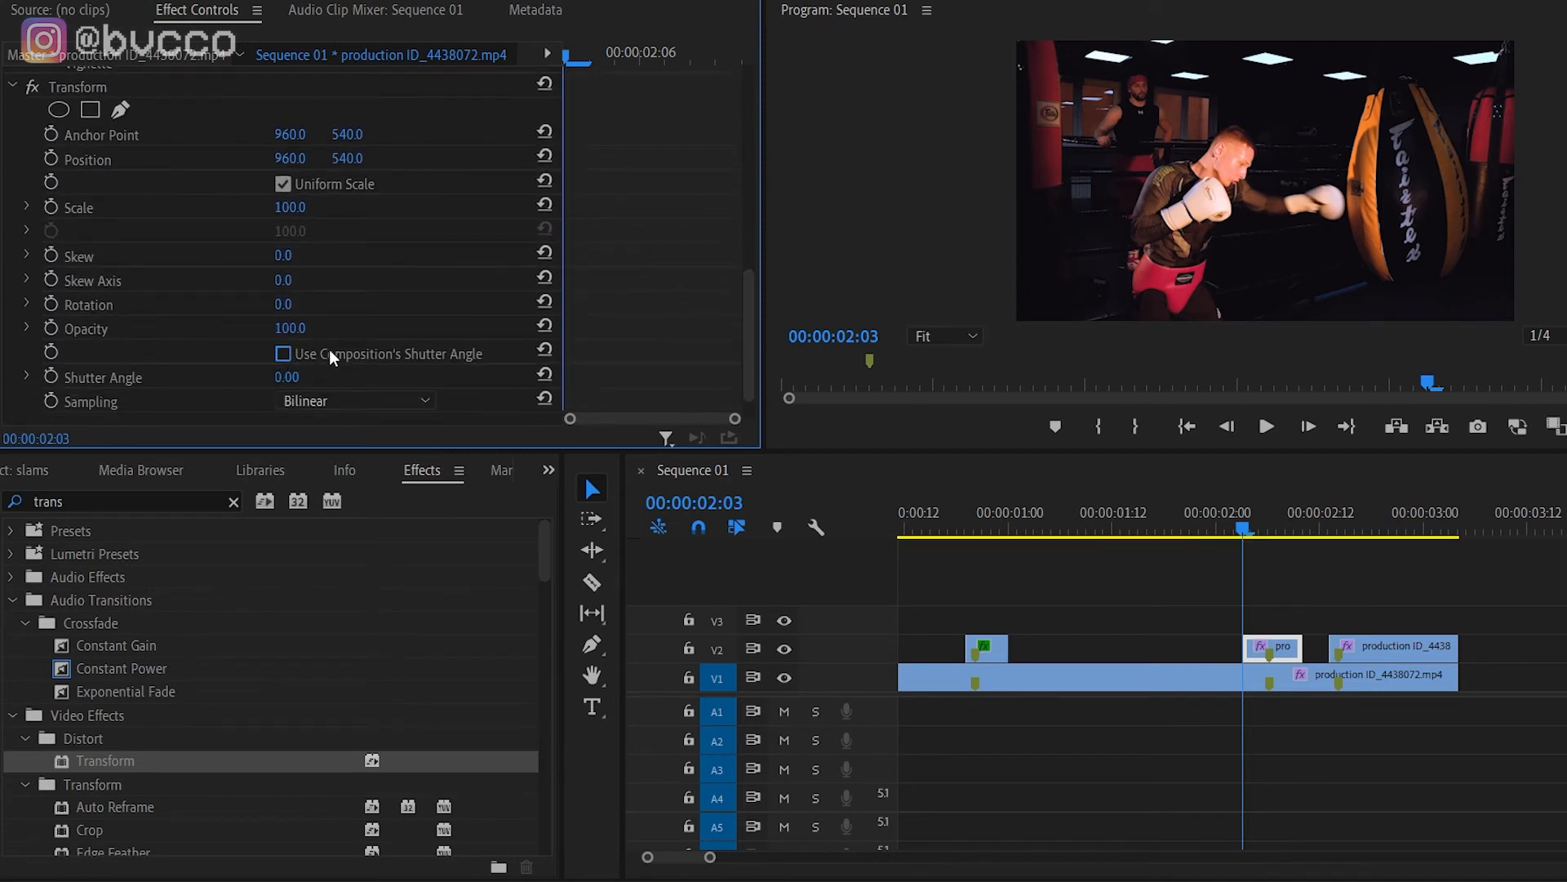
{"action": "left_click_drag", "start_coordinate": [285, 375], "coordinate": [355, 376]}
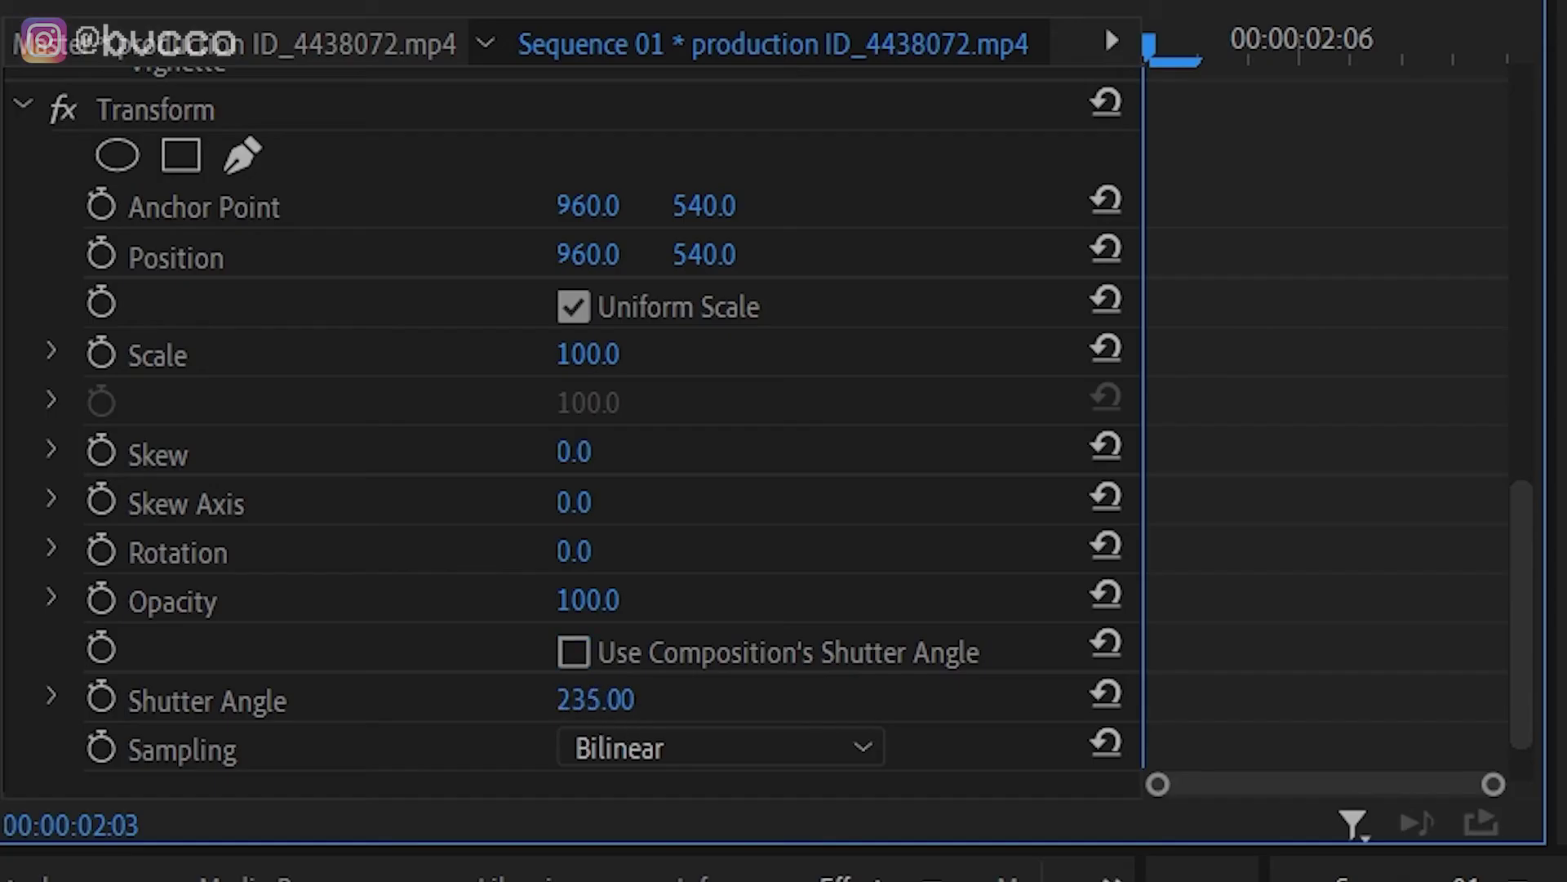
{"action": "left_click_drag", "start_coordinate": [612, 699], "coordinate": [643, 700]}
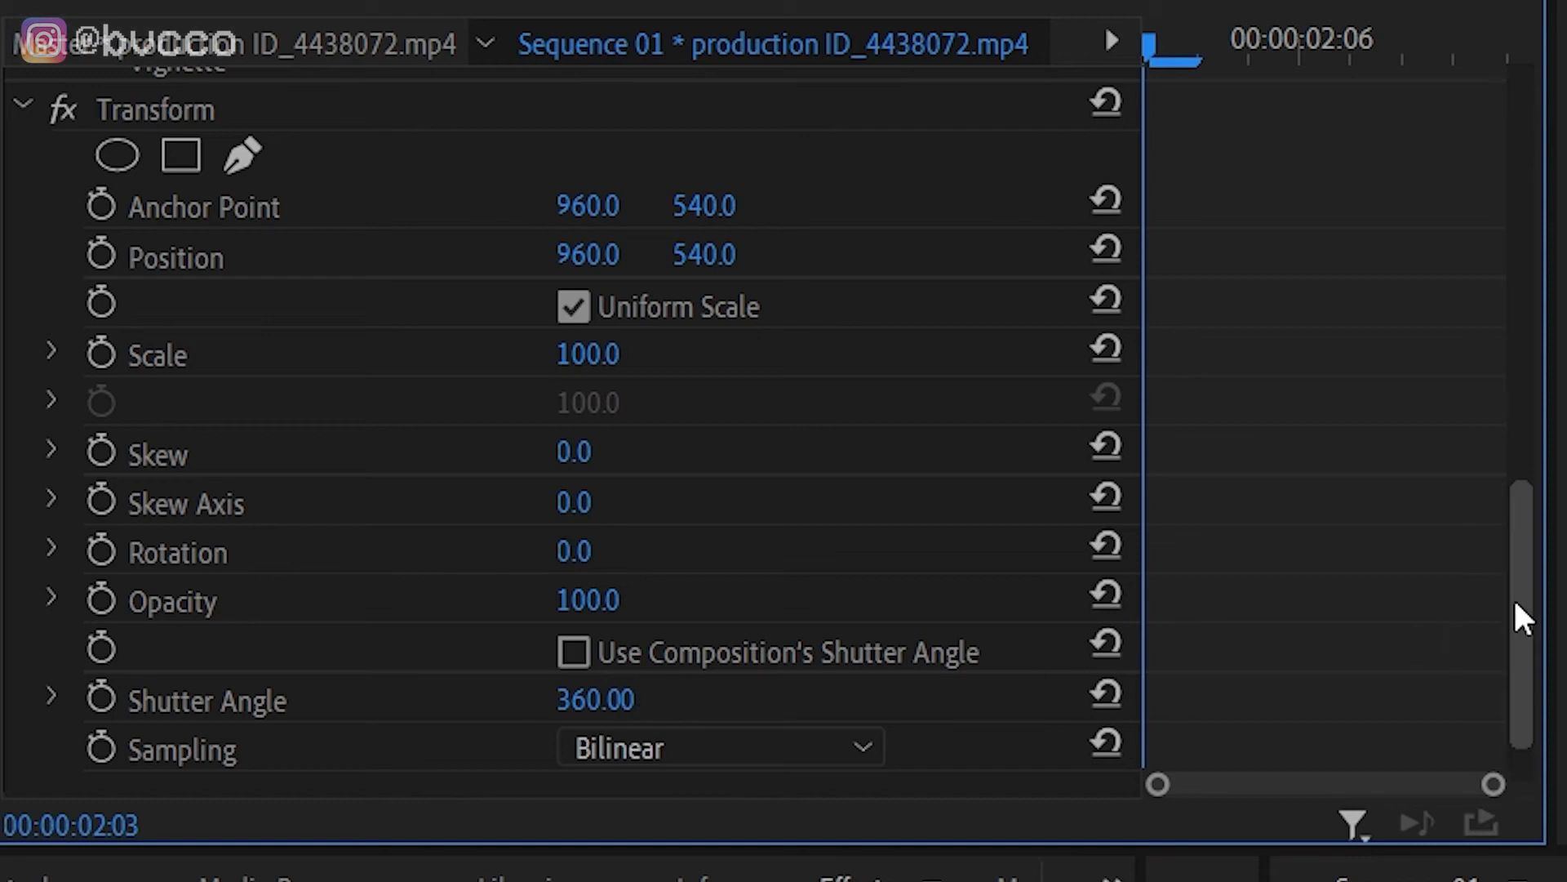
{"action": "scroll", "coordinate": [1445, 636], "scroll_direction": "up", "scroll_amount": 1}
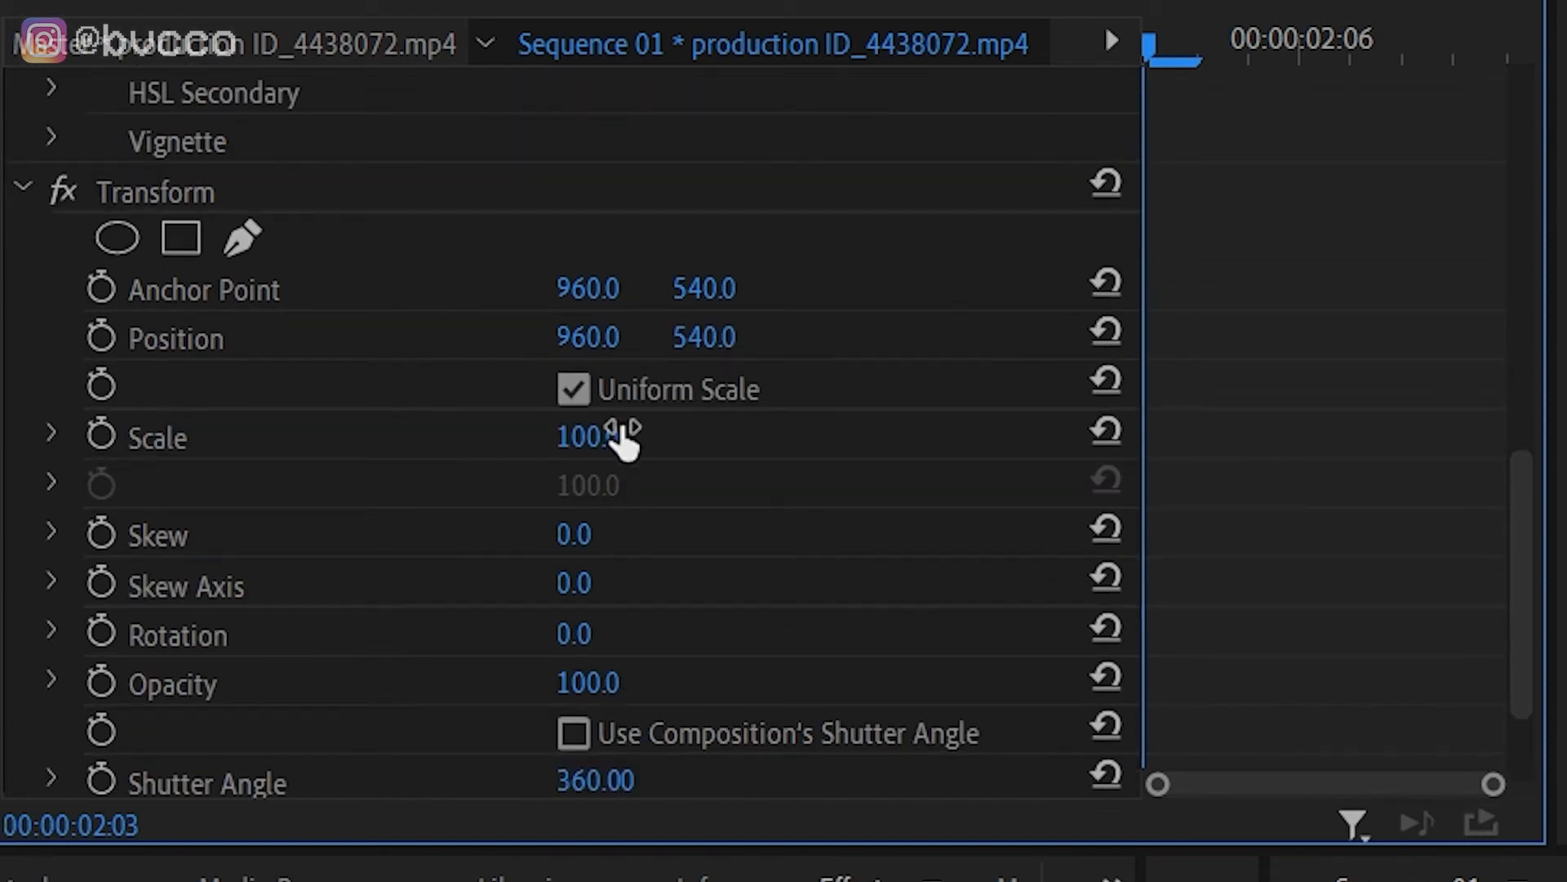
Set the Transform scale to 105 and opacity to 65, then reselect the short punch piece.
{"action": "left_click_drag", "start_coordinate": [588, 436], "coordinate": [624, 436]}
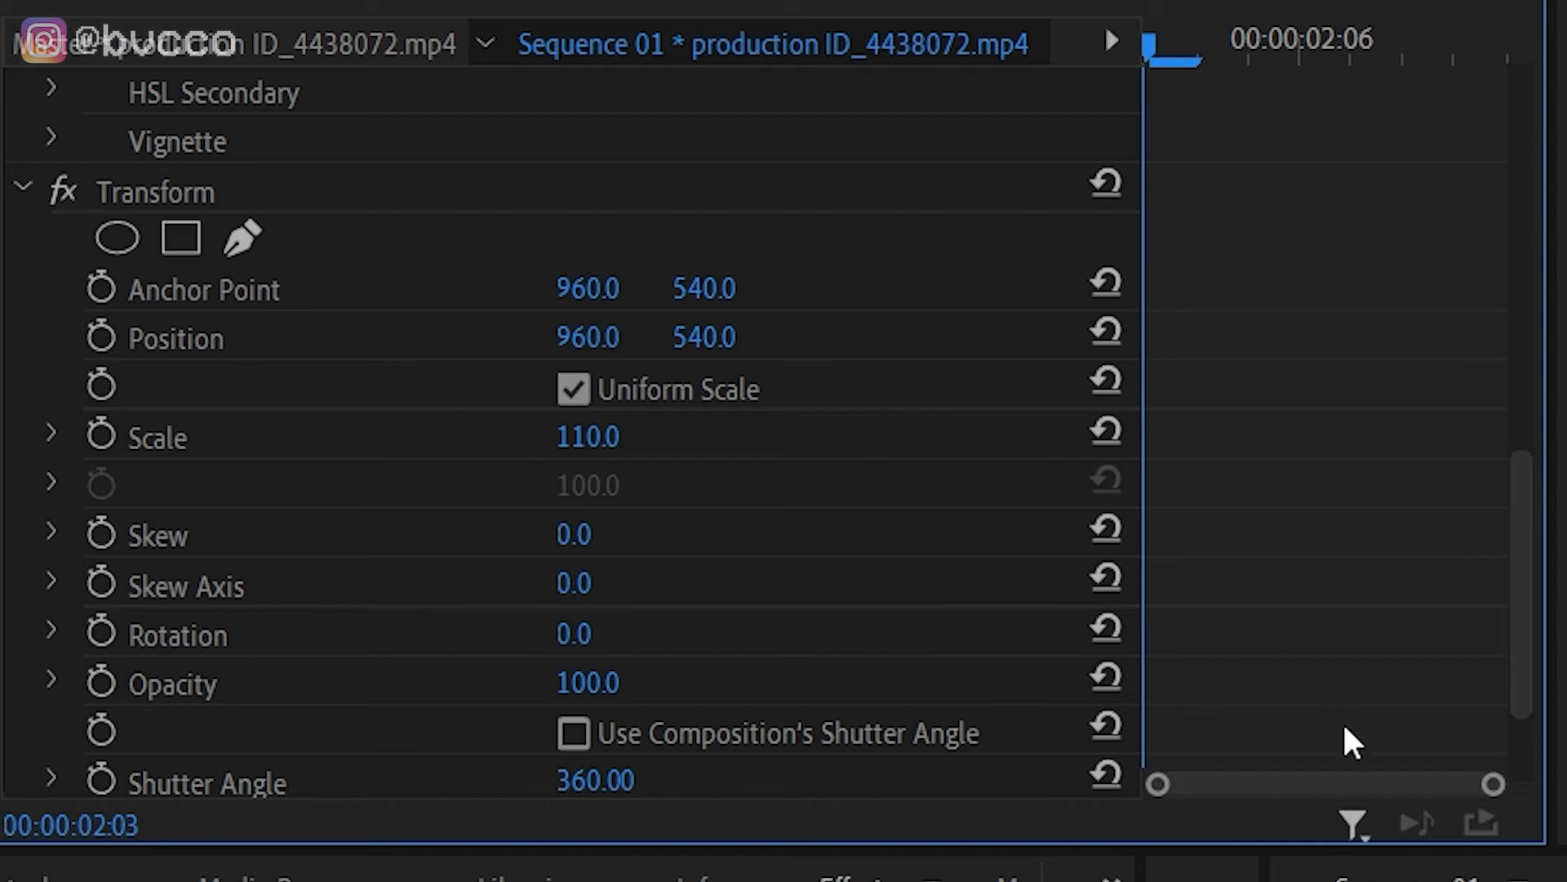
{"action": "left_click_drag", "start_coordinate": [1525, 607], "coordinate": [1524, 654]}
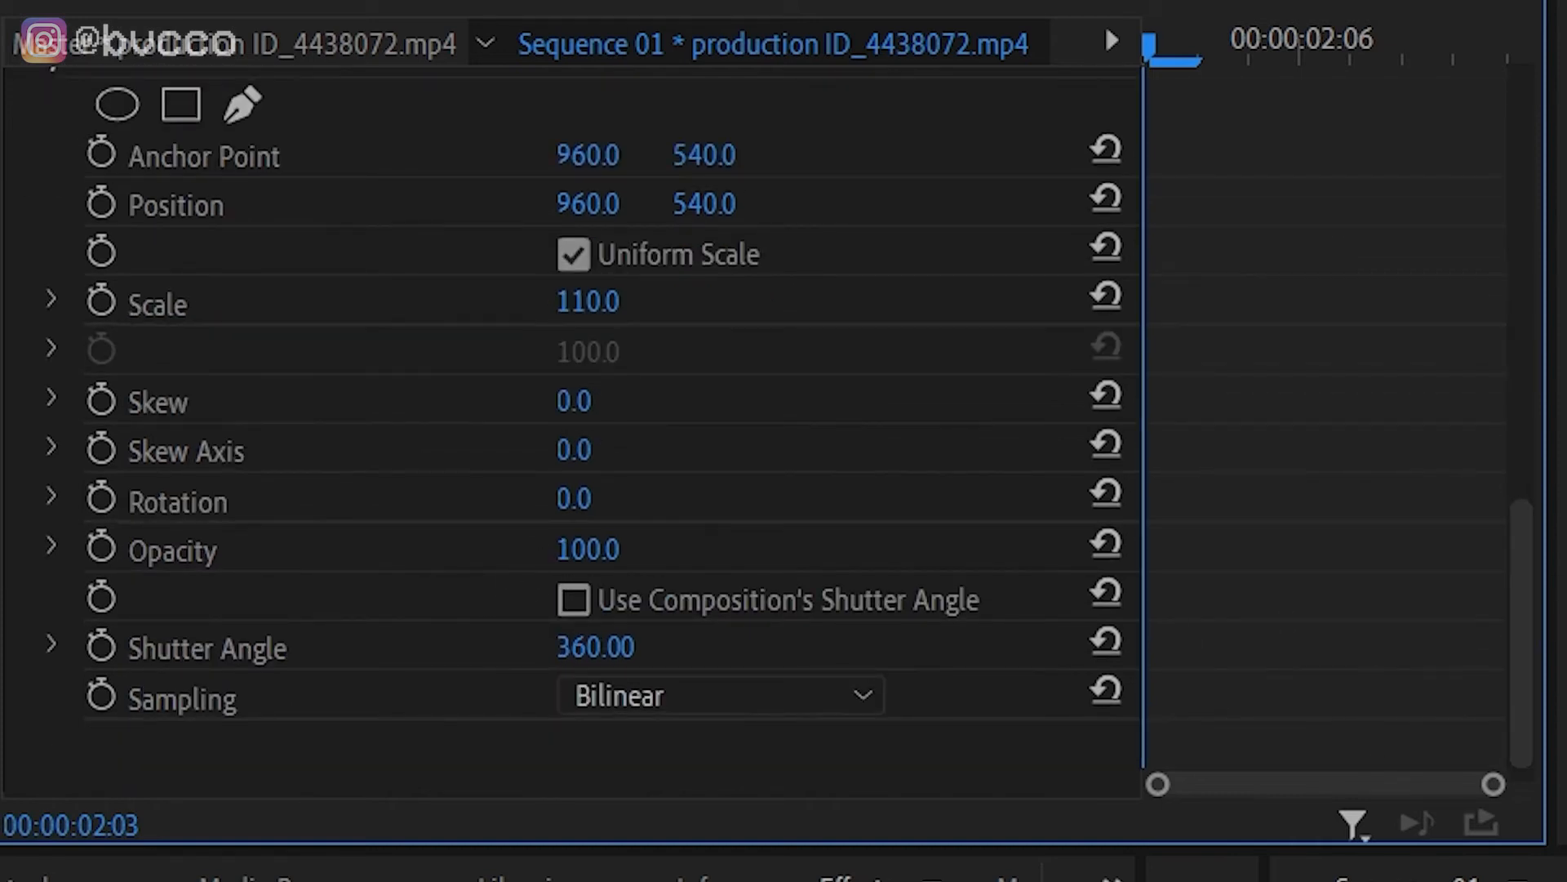
{"action": "left_click_drag", "start_coordinate": [588, 549], "coordinate": [569, 550]}
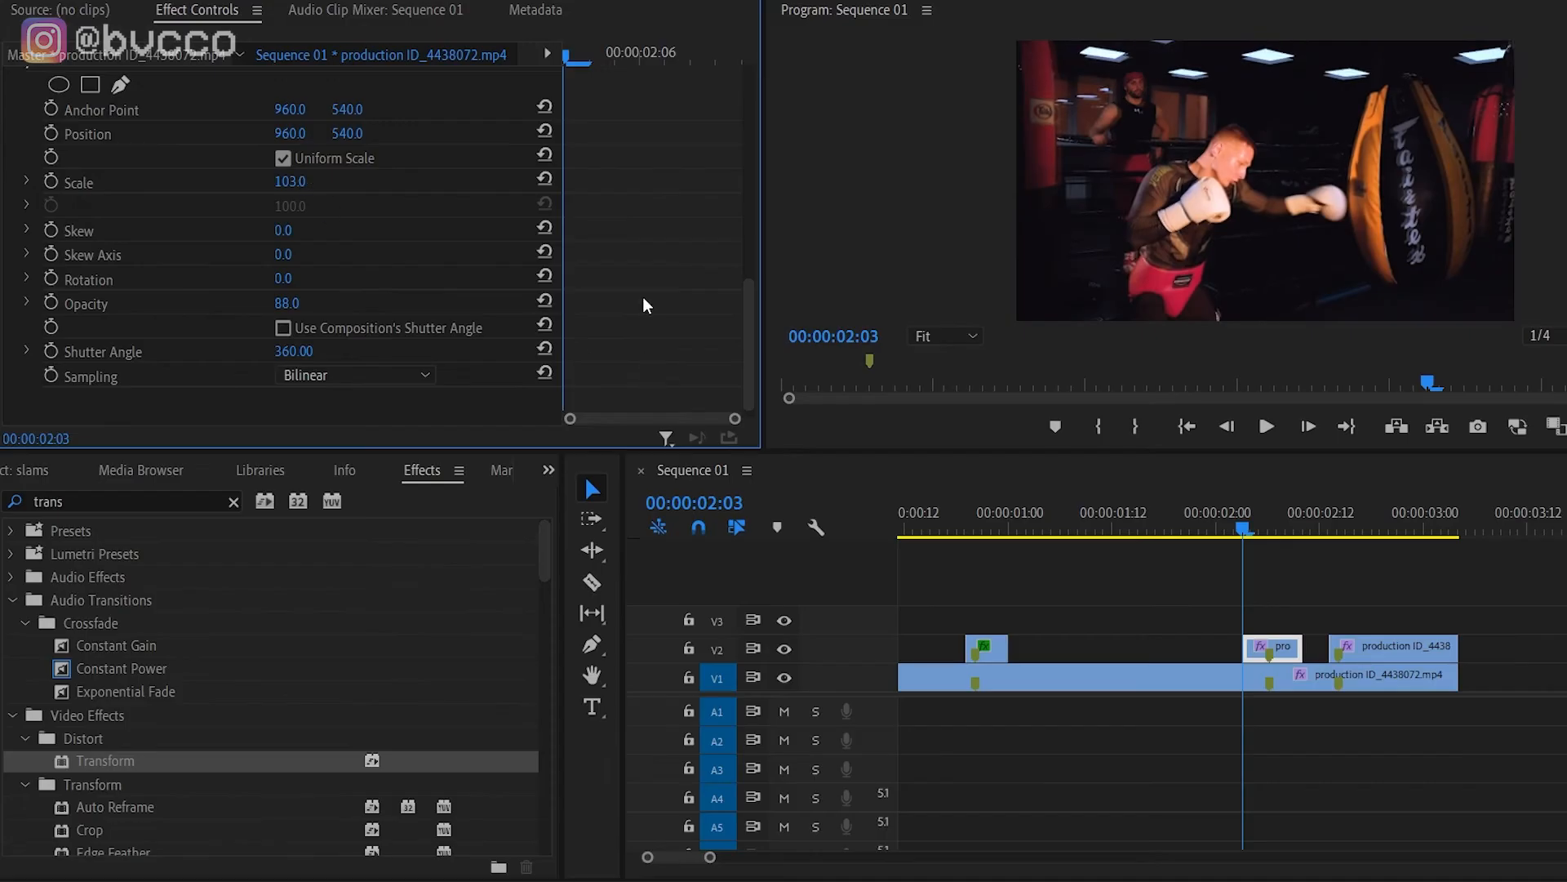
{"action": "left_click", "coordinate": [290, 181]}
{"action": "type", "text": "100.0"}
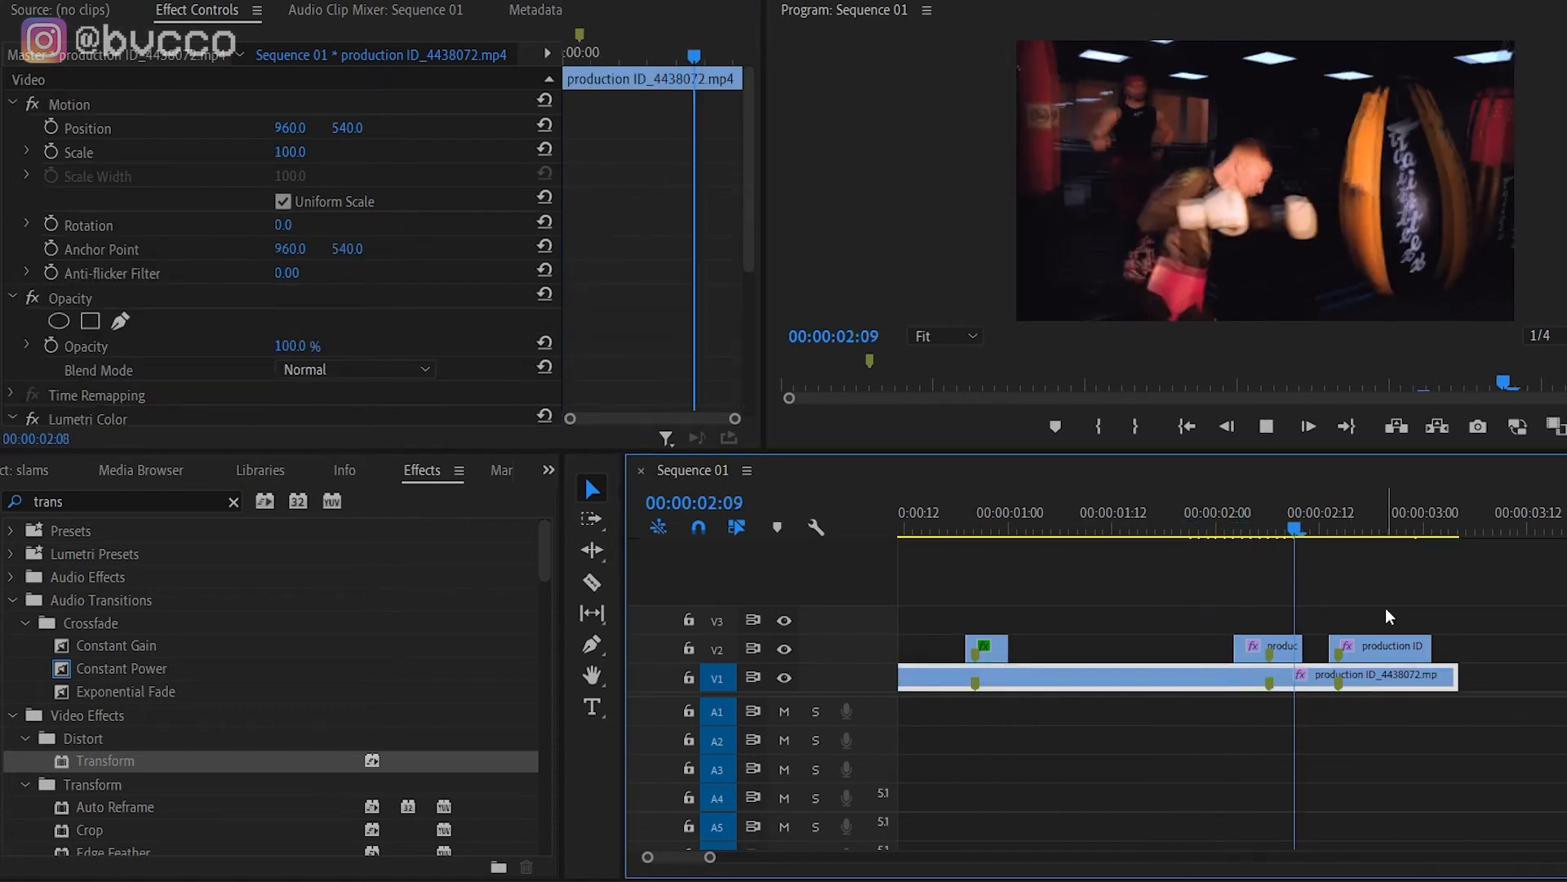
{"action": "left_click", "coordinate": [1269, 529]}
{"action": "left_click", "coordinate": [1272, 641]}
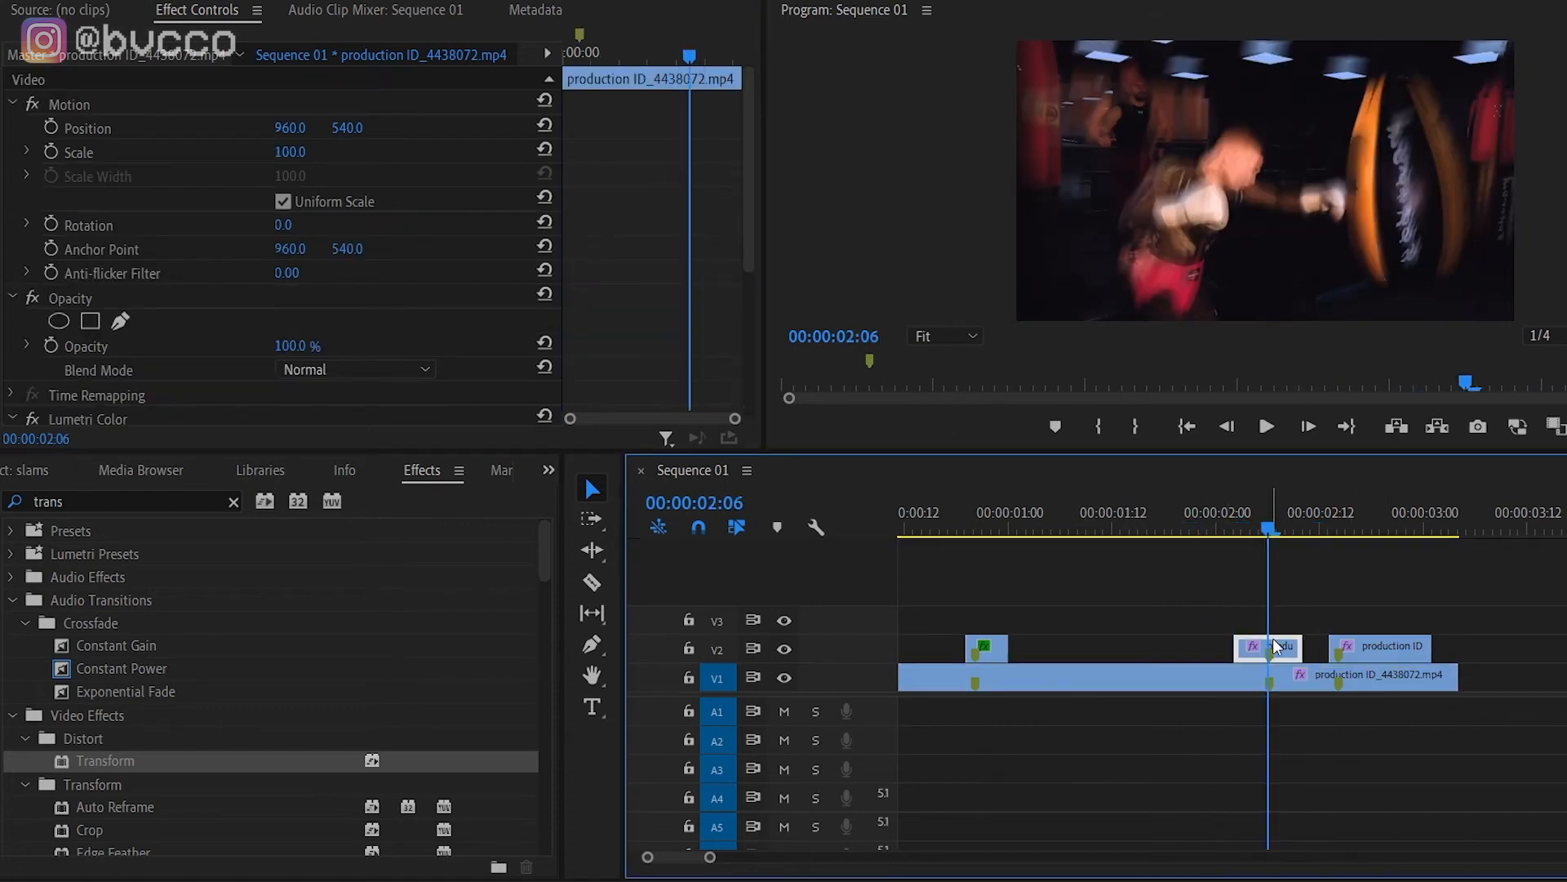
{"action": "left_click_drag", "start_coordinate": [751, 165], "coordinate": [754, 317]}
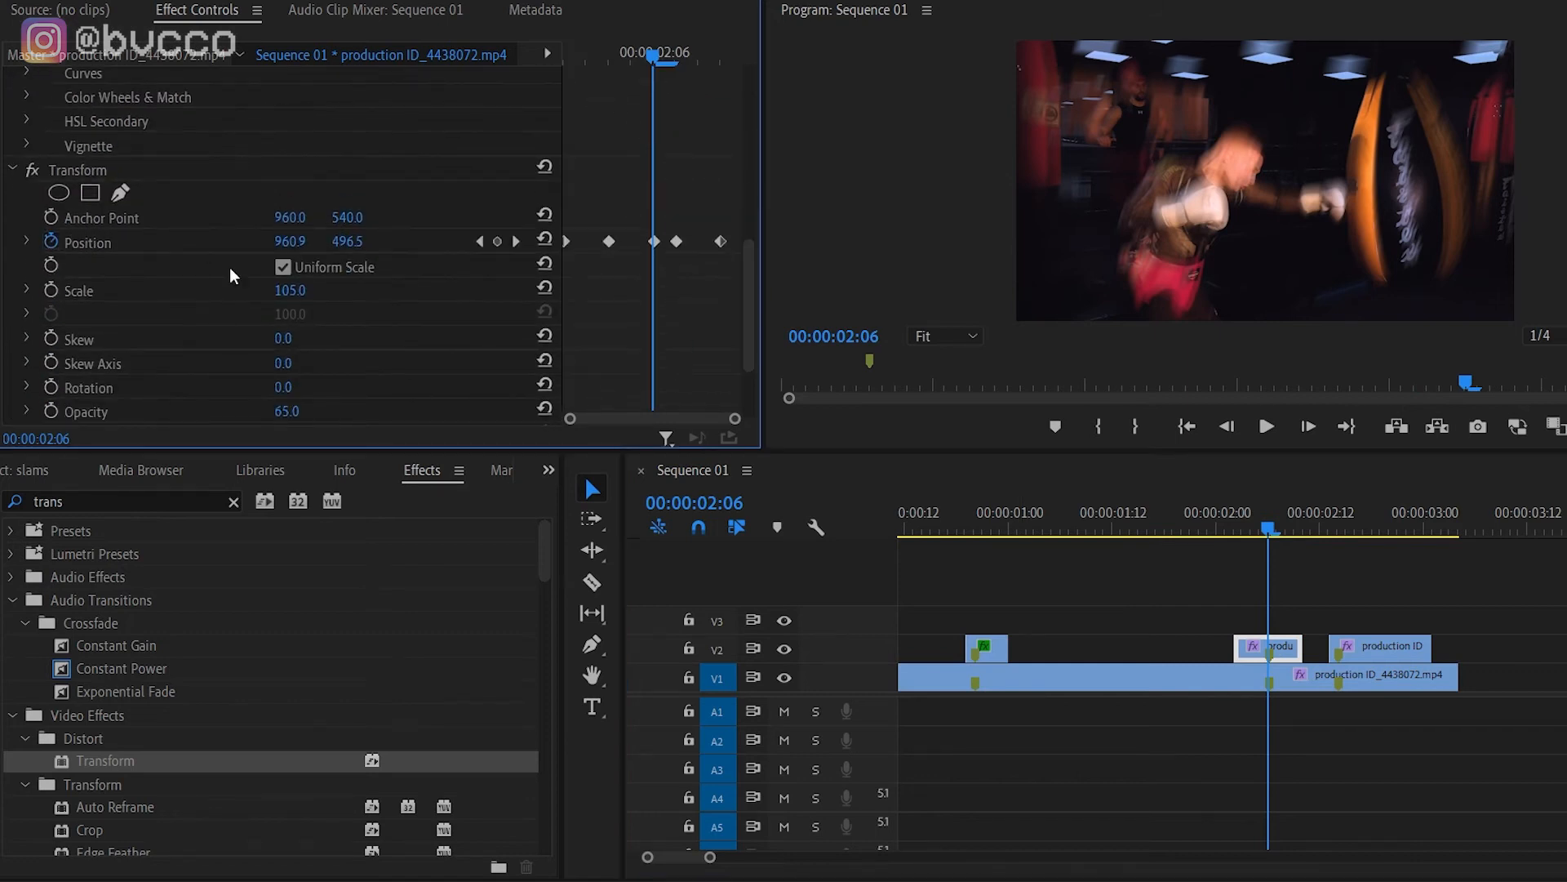
Save the Transform settings as the 'punchsquake' preset and play back the shake.
{"action": "right_click", "coordinate": [72, 169]}
{"action": "left_click", "coordinate": [153, 198]}
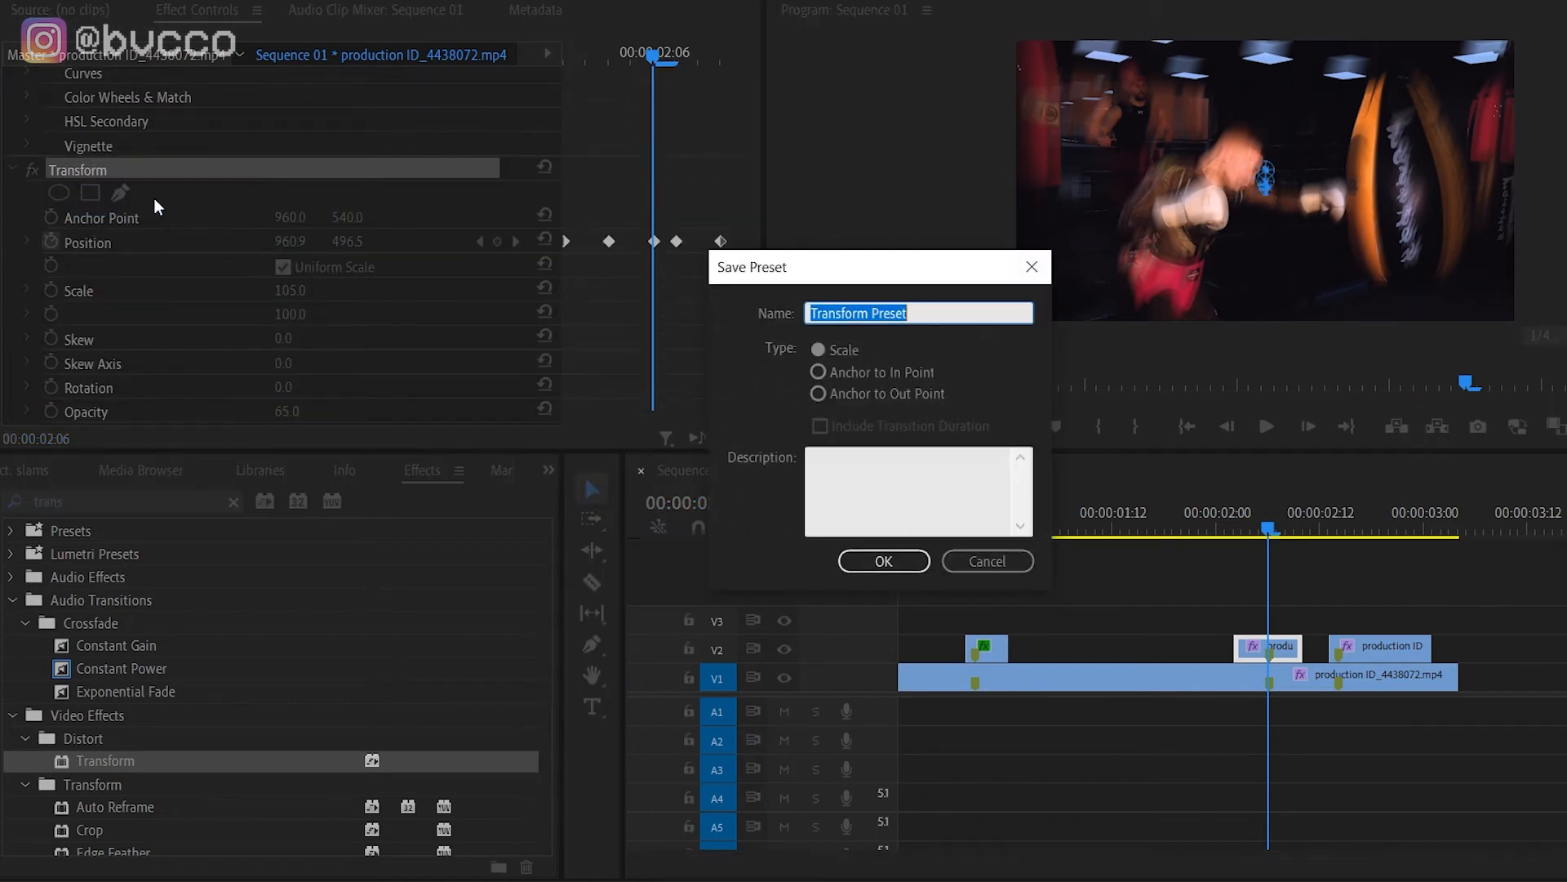
{"action": "type", "text": "punchsquake"}
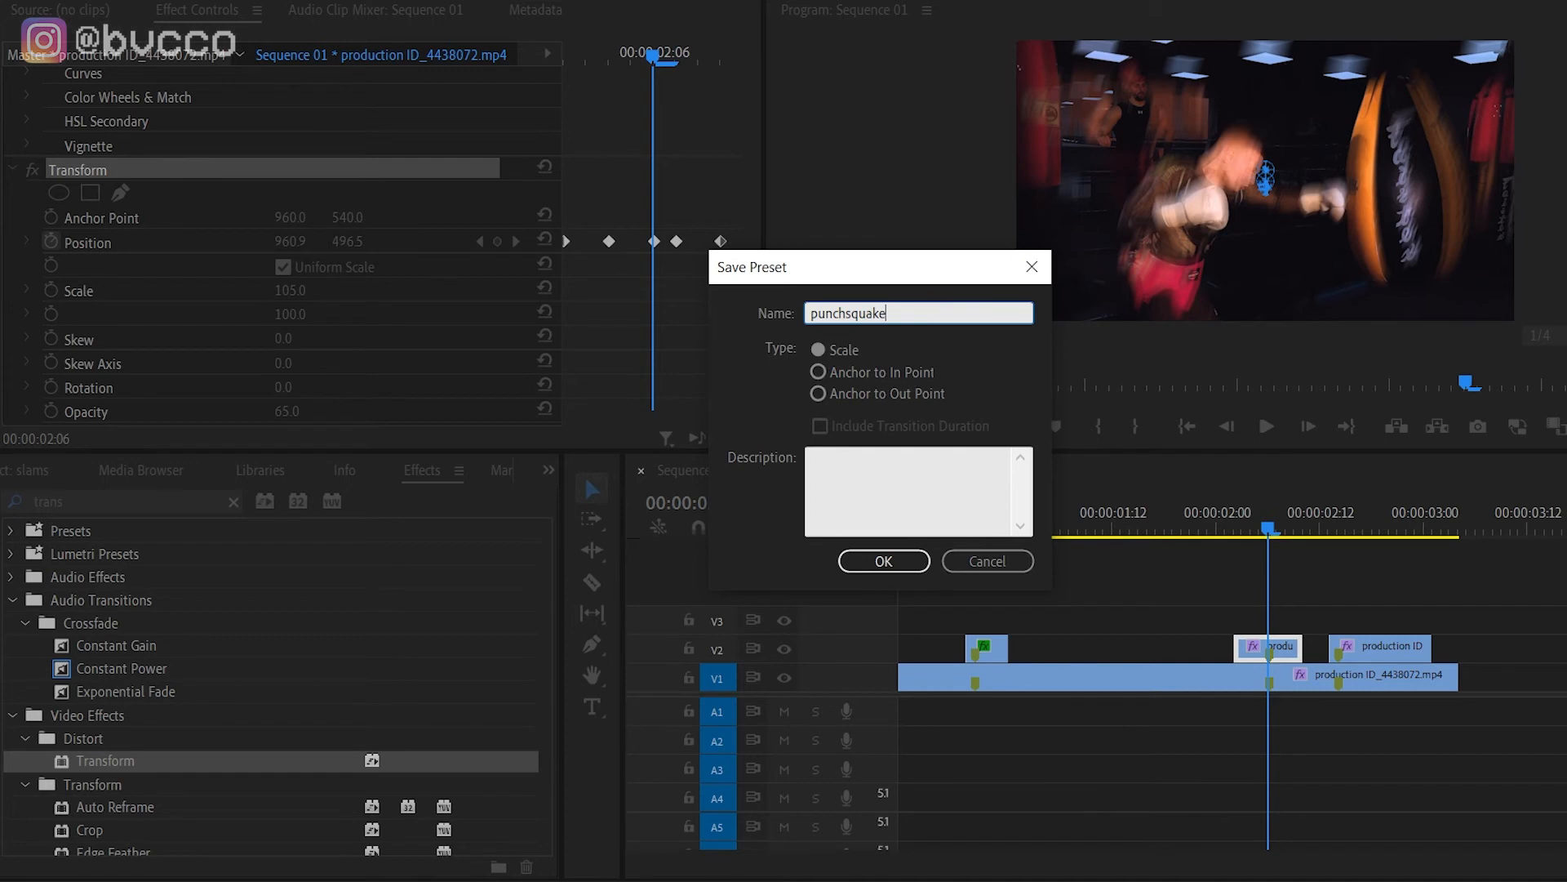
{"action": "left_click", "coordinate": [884, 562]}
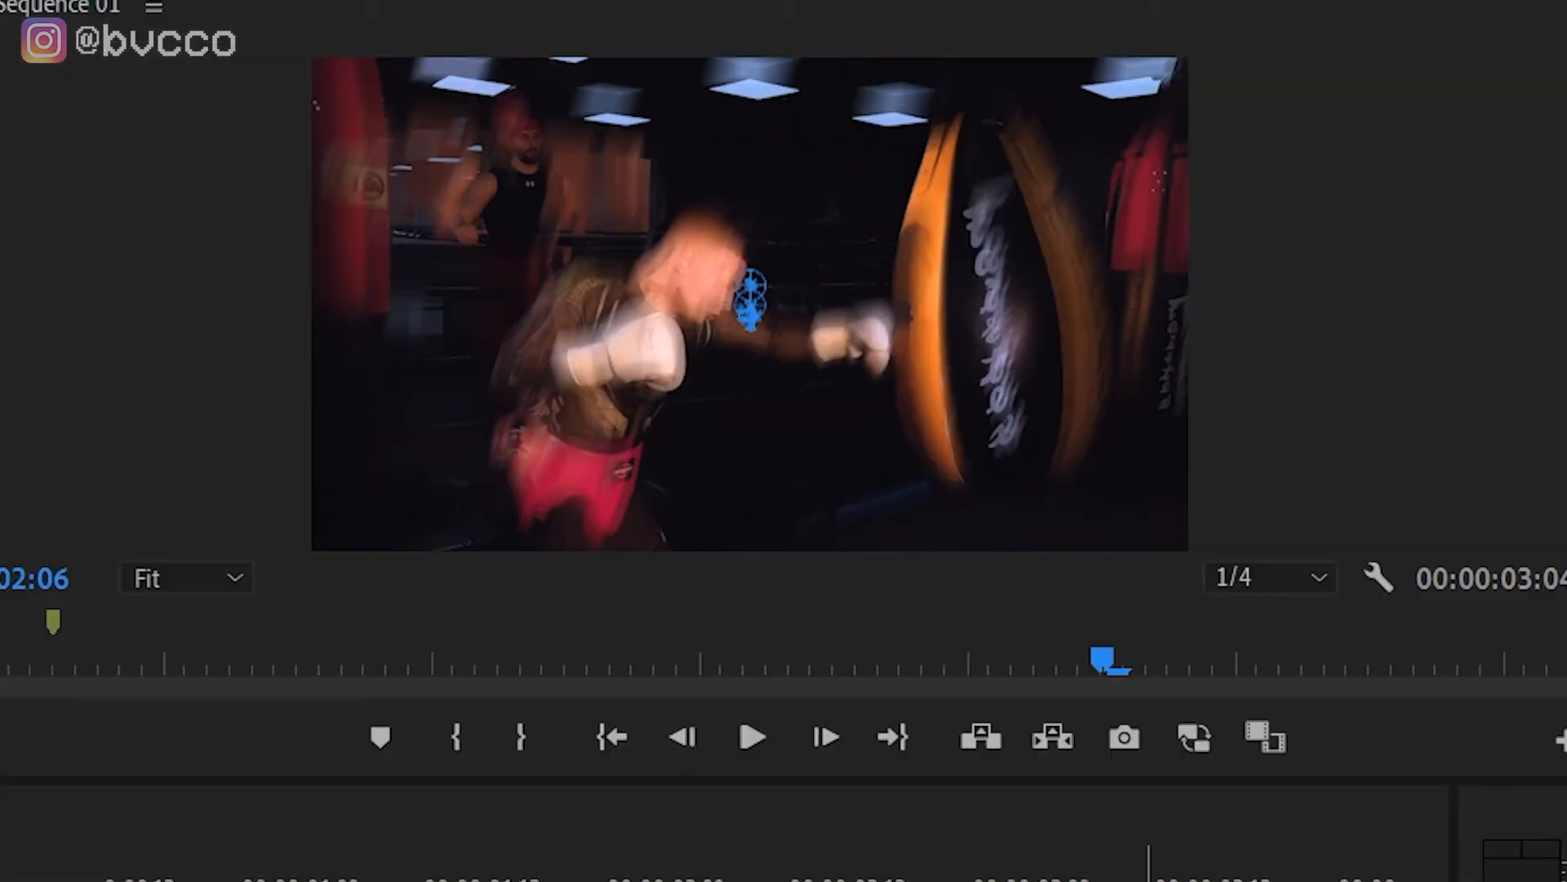
{"action": "key", "text": "space"}
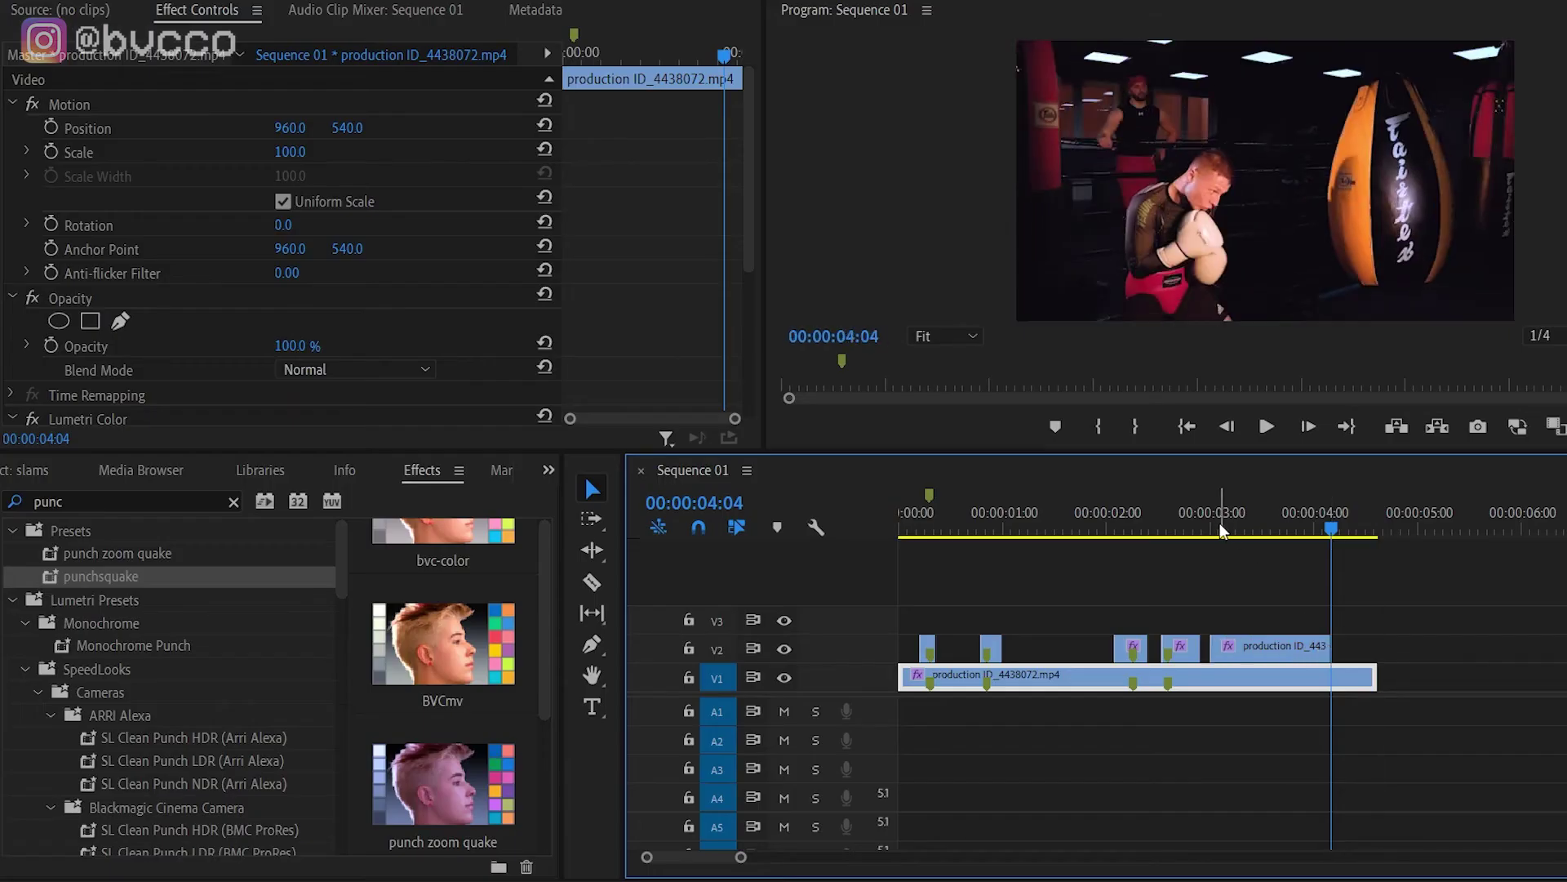
Play to the 4-second mark and trim the last V2 clip to end there.
{"action": "left_click_drag", "start_coordinate": [1220, 523], "coordinate": [1089, 534]}
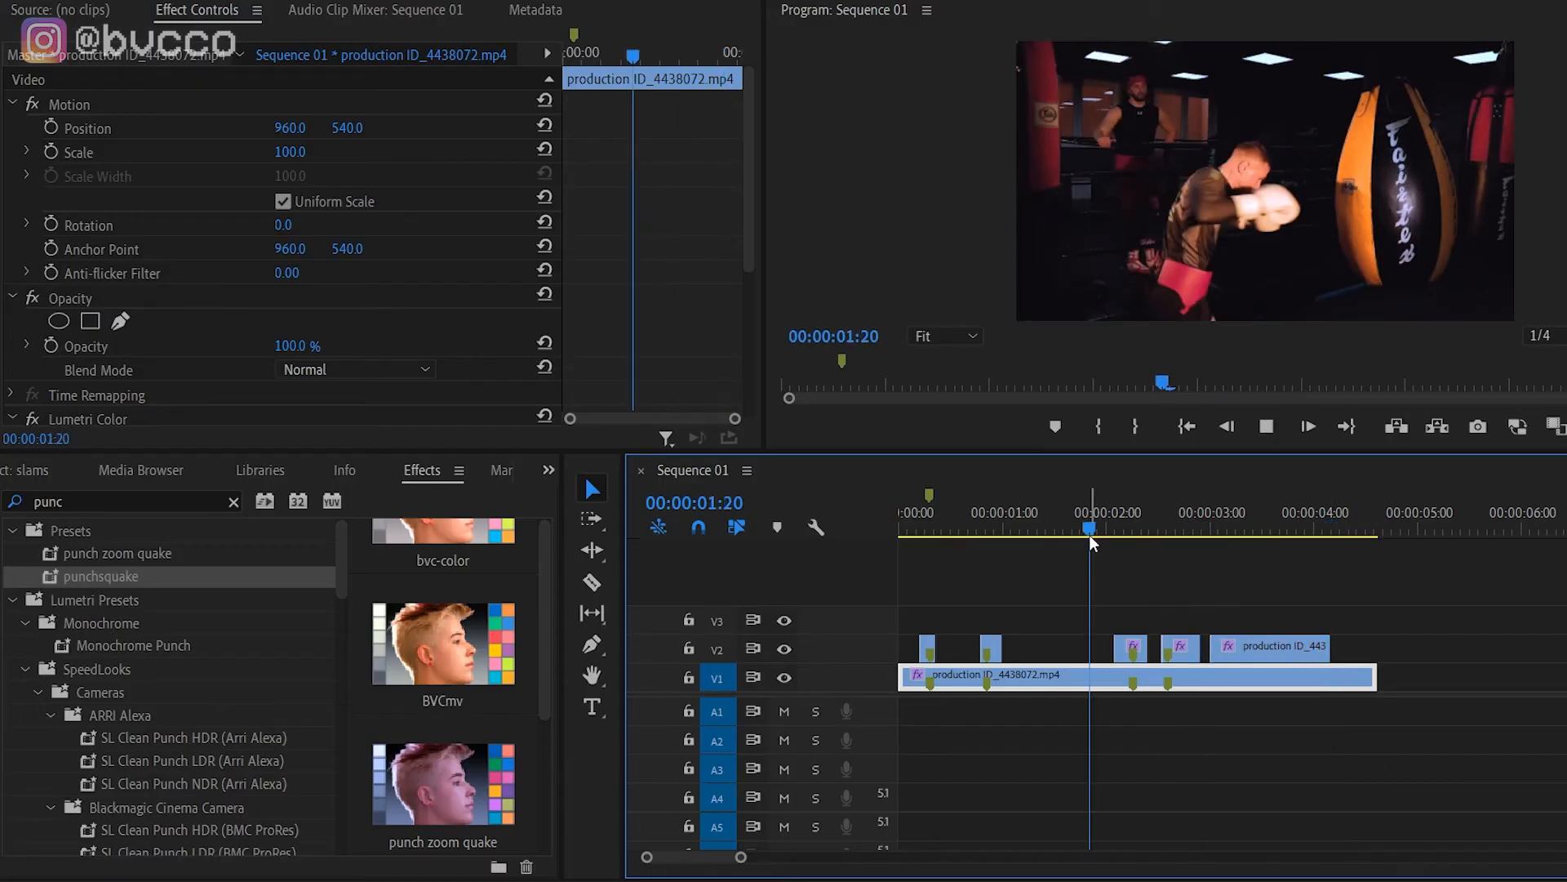
{"action": "key", "text": "space"}
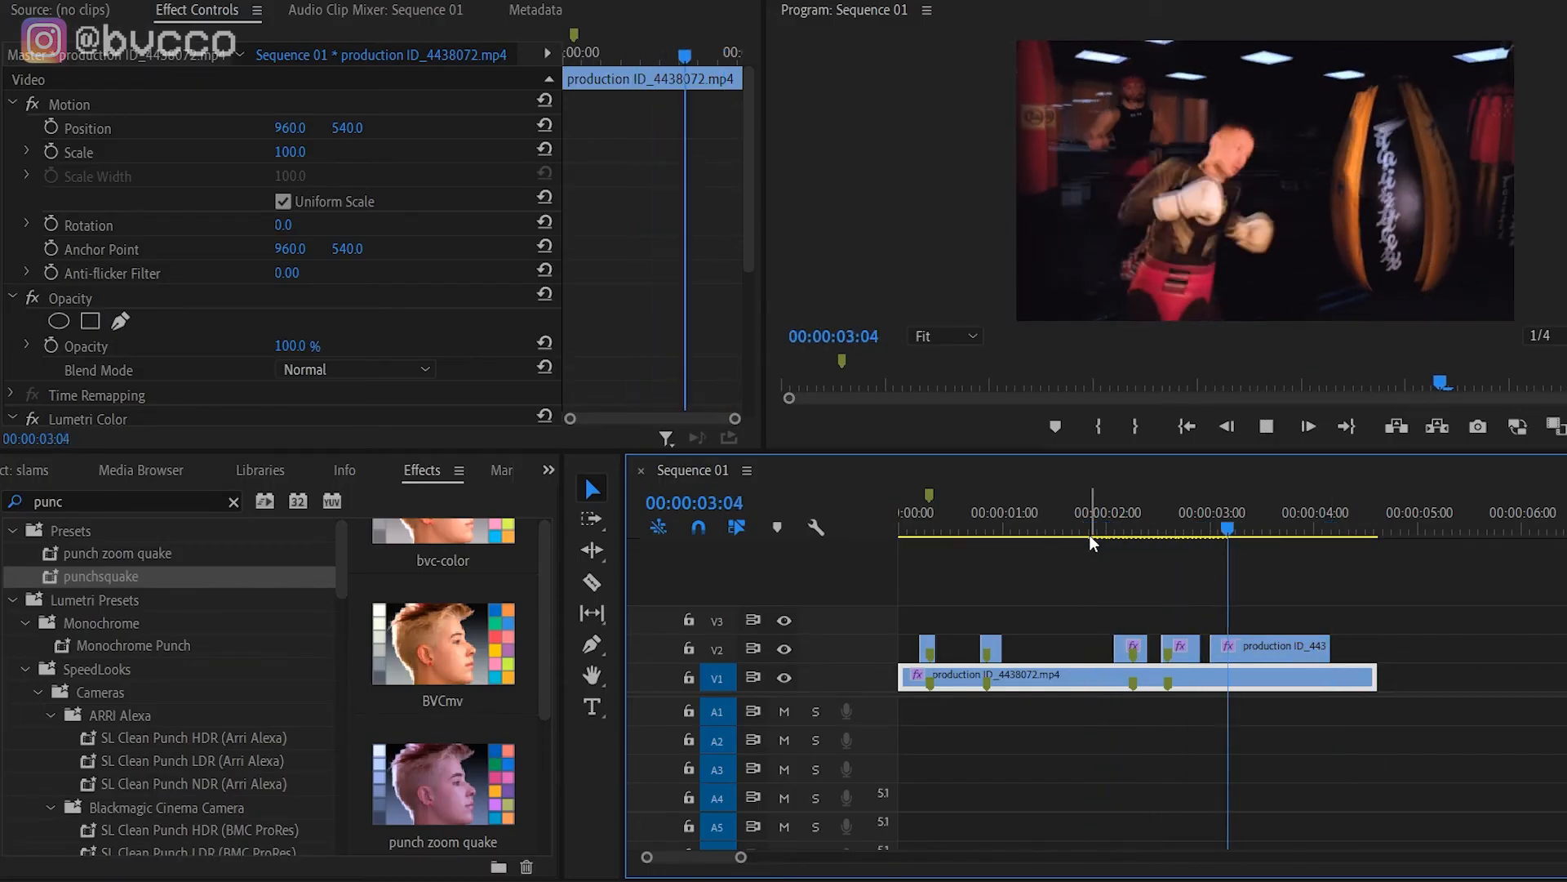
{"action": "key", "text": "space"}
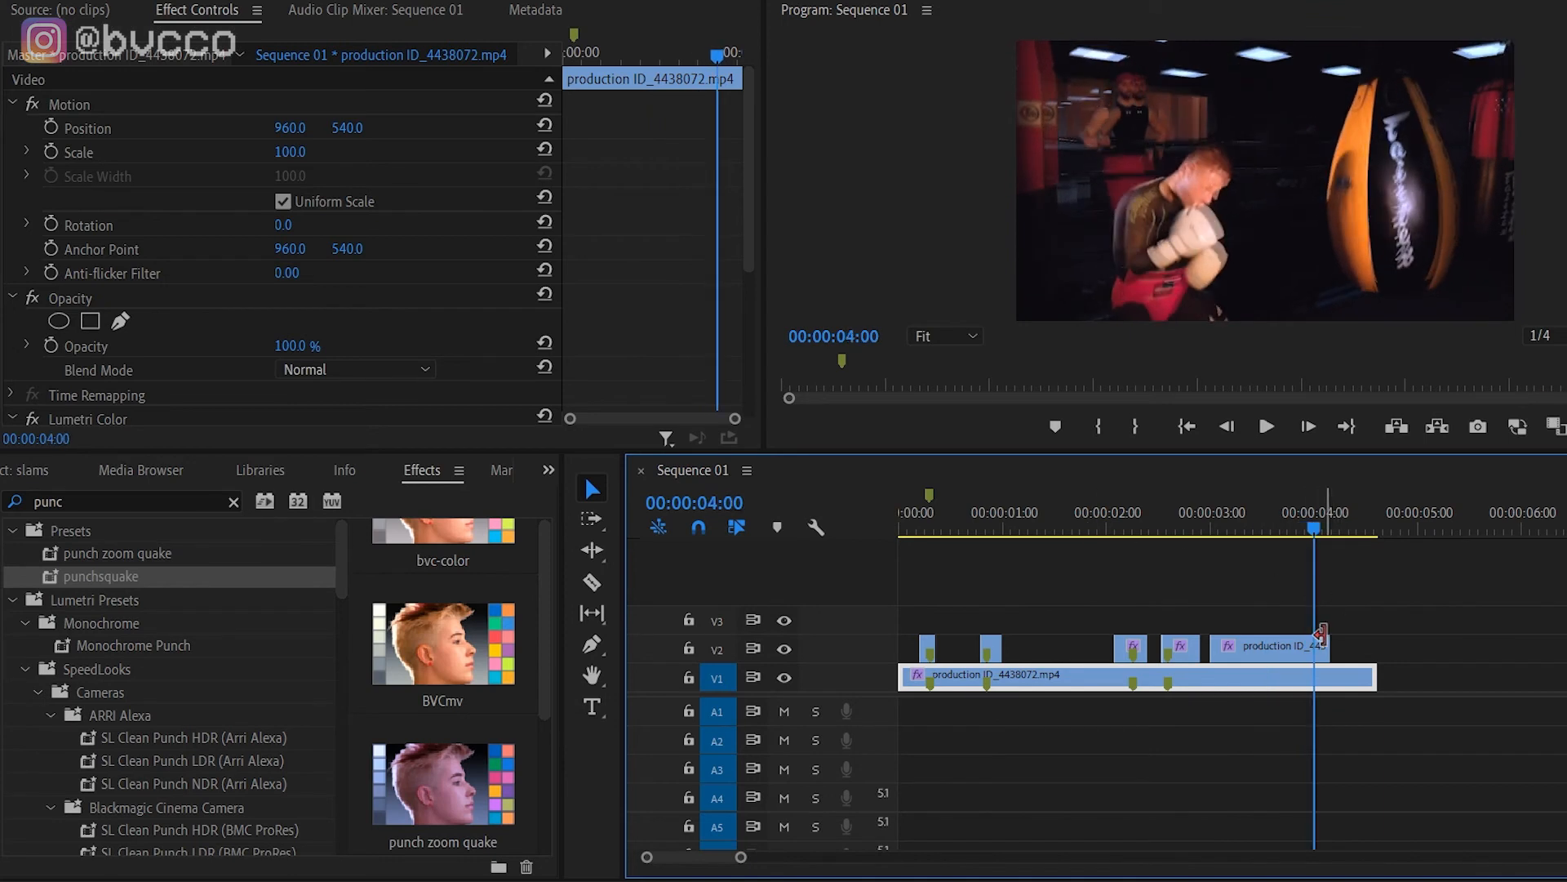
{"action": "left_click_drag", "start_coordinate": [1326, 637], "coordinate": [1313, 637]}
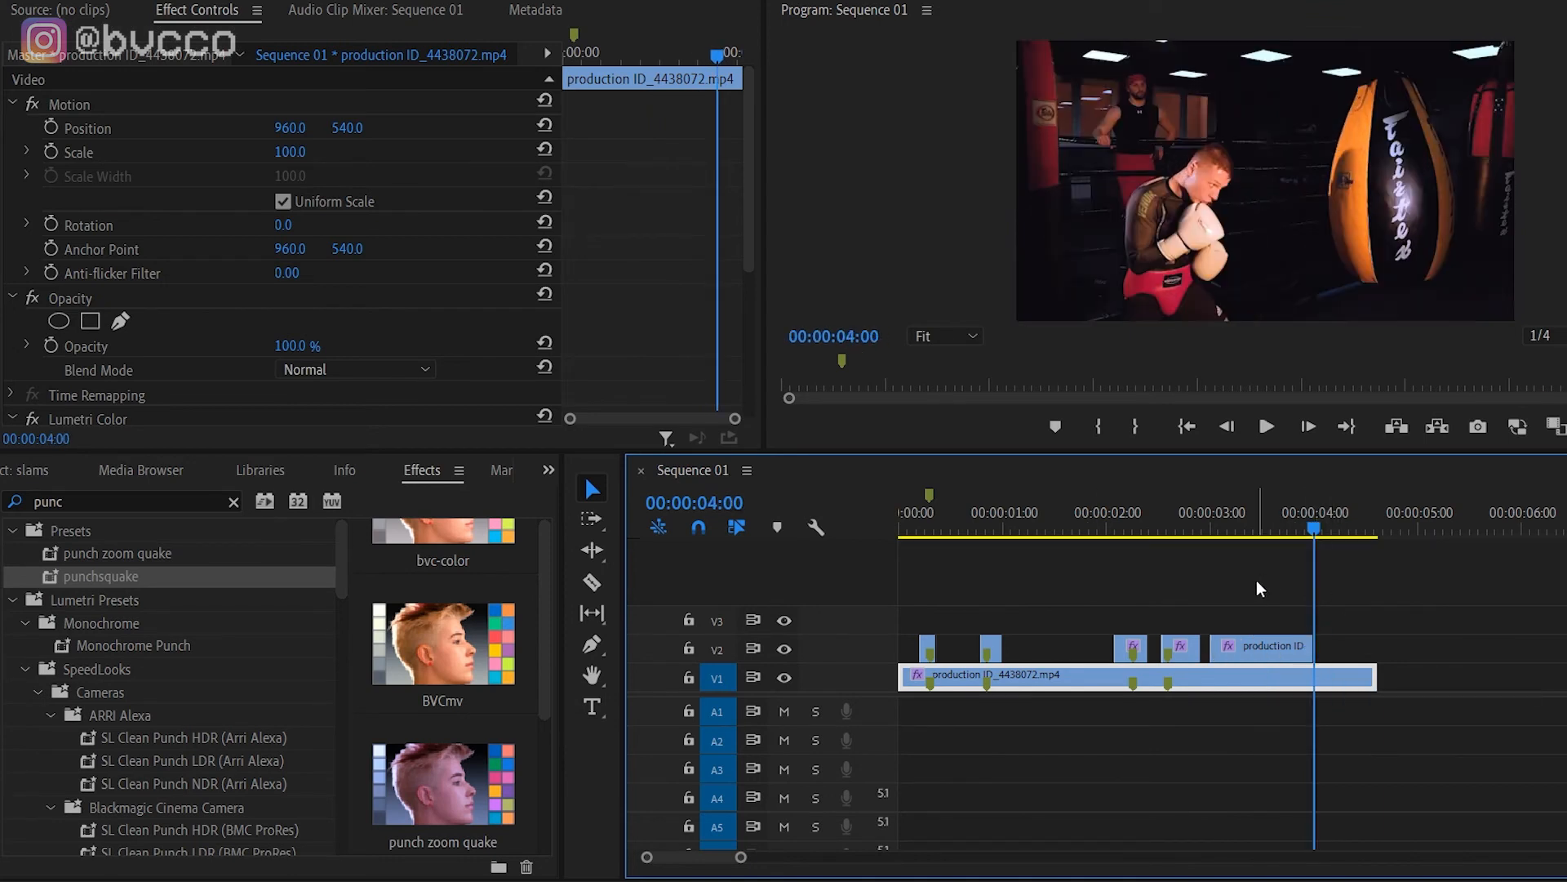
Return to the sequence start, zoom the timeline in, select the first V2 duplicate and play to the punch.
{"action": "left_click_drag", "start_coordinate": [1265, 515], "coordinate": [867, 551]}
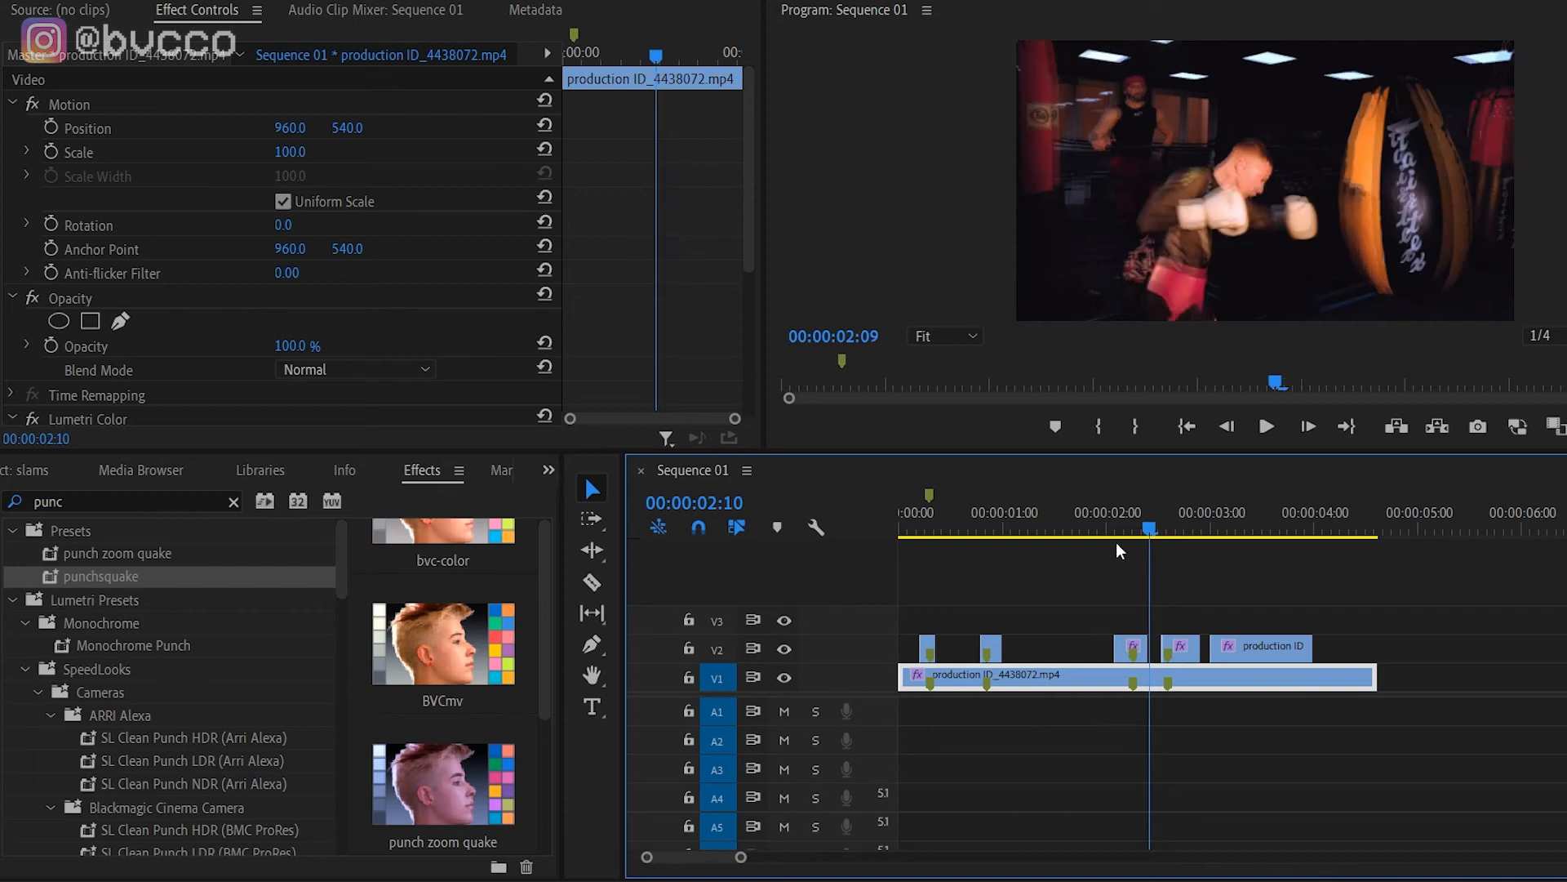
{"action": "left_click", "coordinate": [968, 587]}
{"action": "key", "text": "equal"}
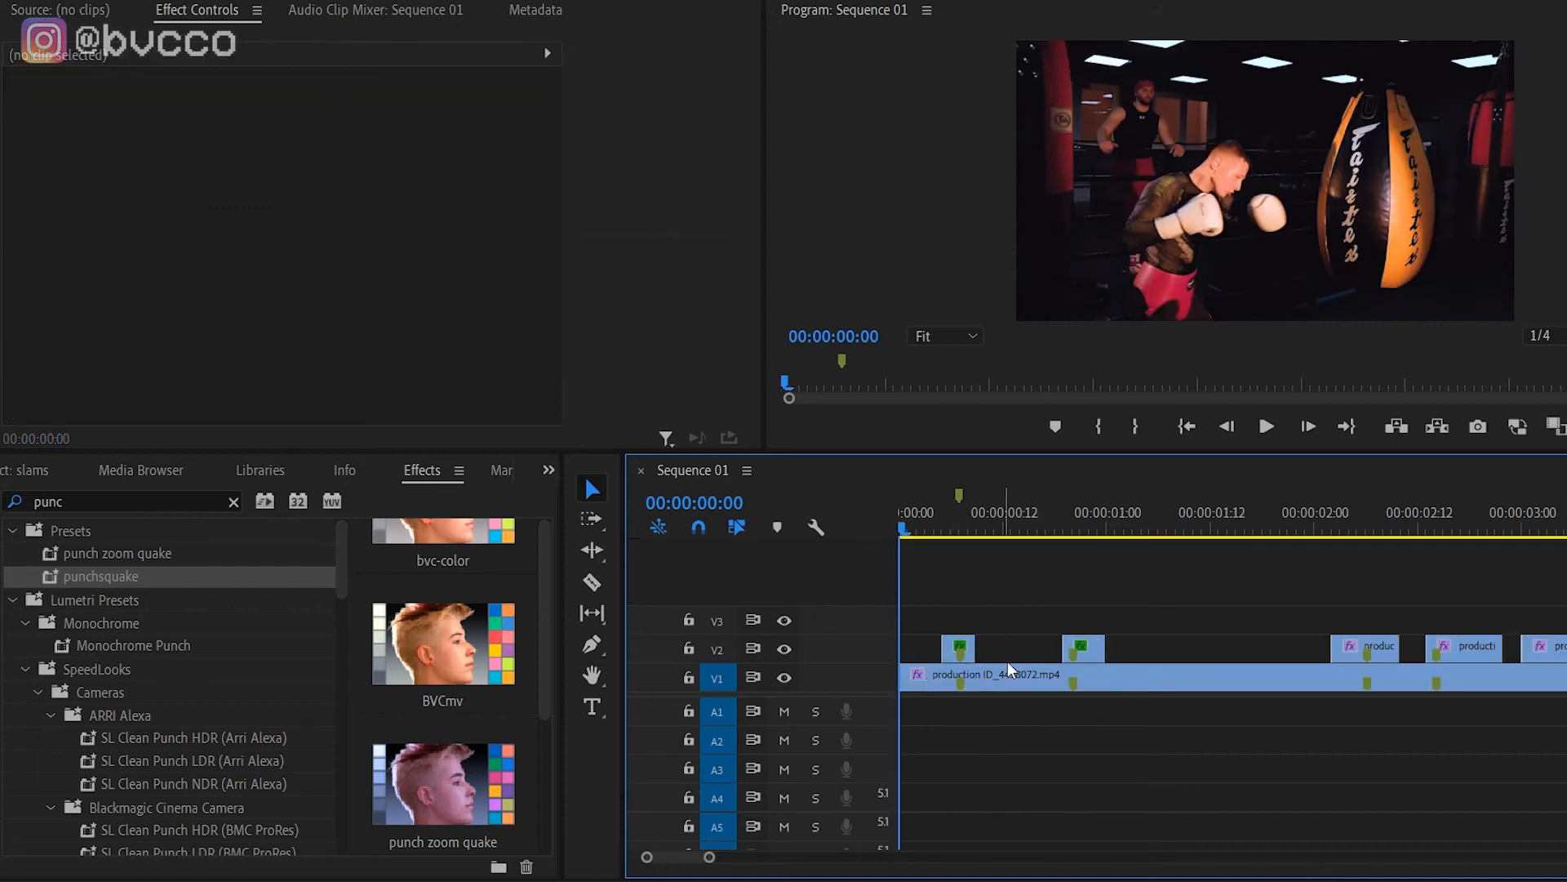
{"action": "key", "text": "equal"}
{"action": "left_click", "coordinate": [1030, 646]}
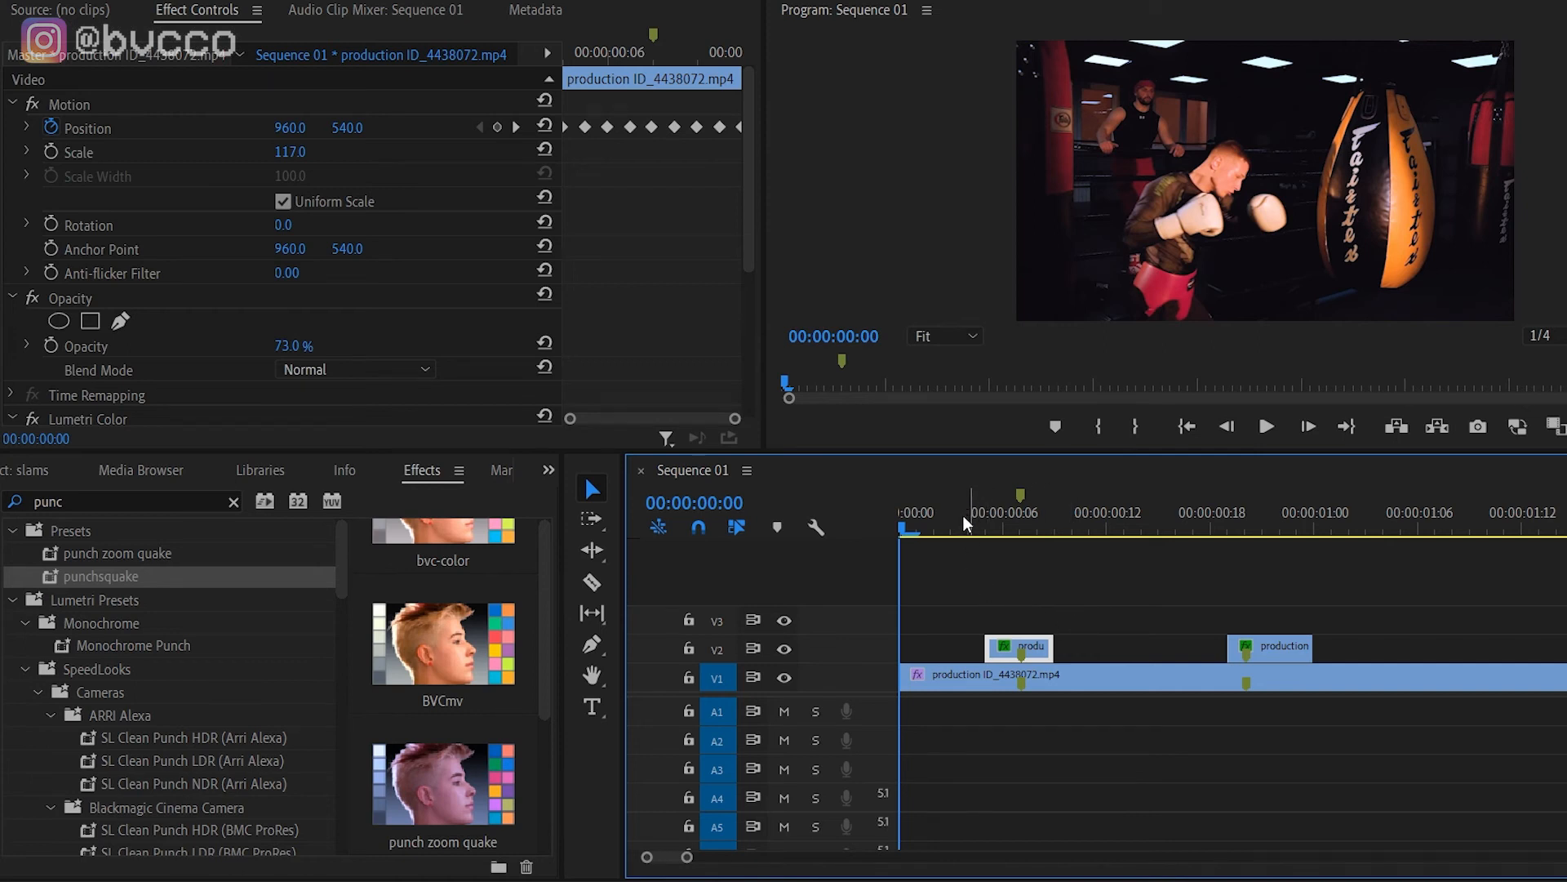
{"action": "key", "text": "space"}
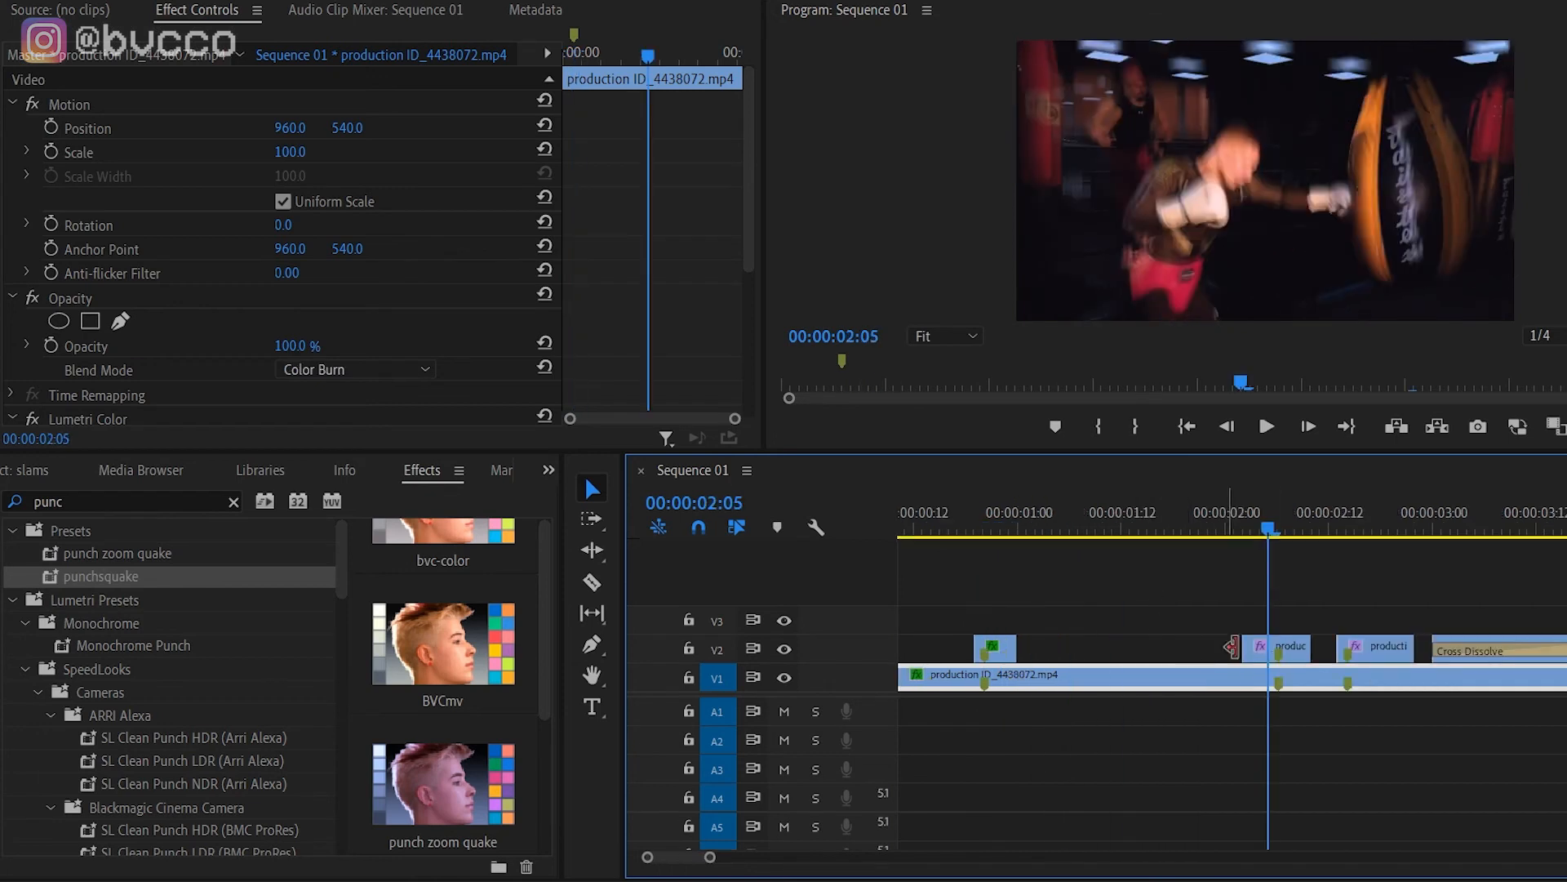
Try Color Dodge and Color Burn blend modes on the V2 duplicate near 2 seconds.
{"action": "left_click", "coordinate": [1274, 646]}
{"action": "left_click_drag", "start_coordinate": [746, 123], "coordinate": [746, 184]}
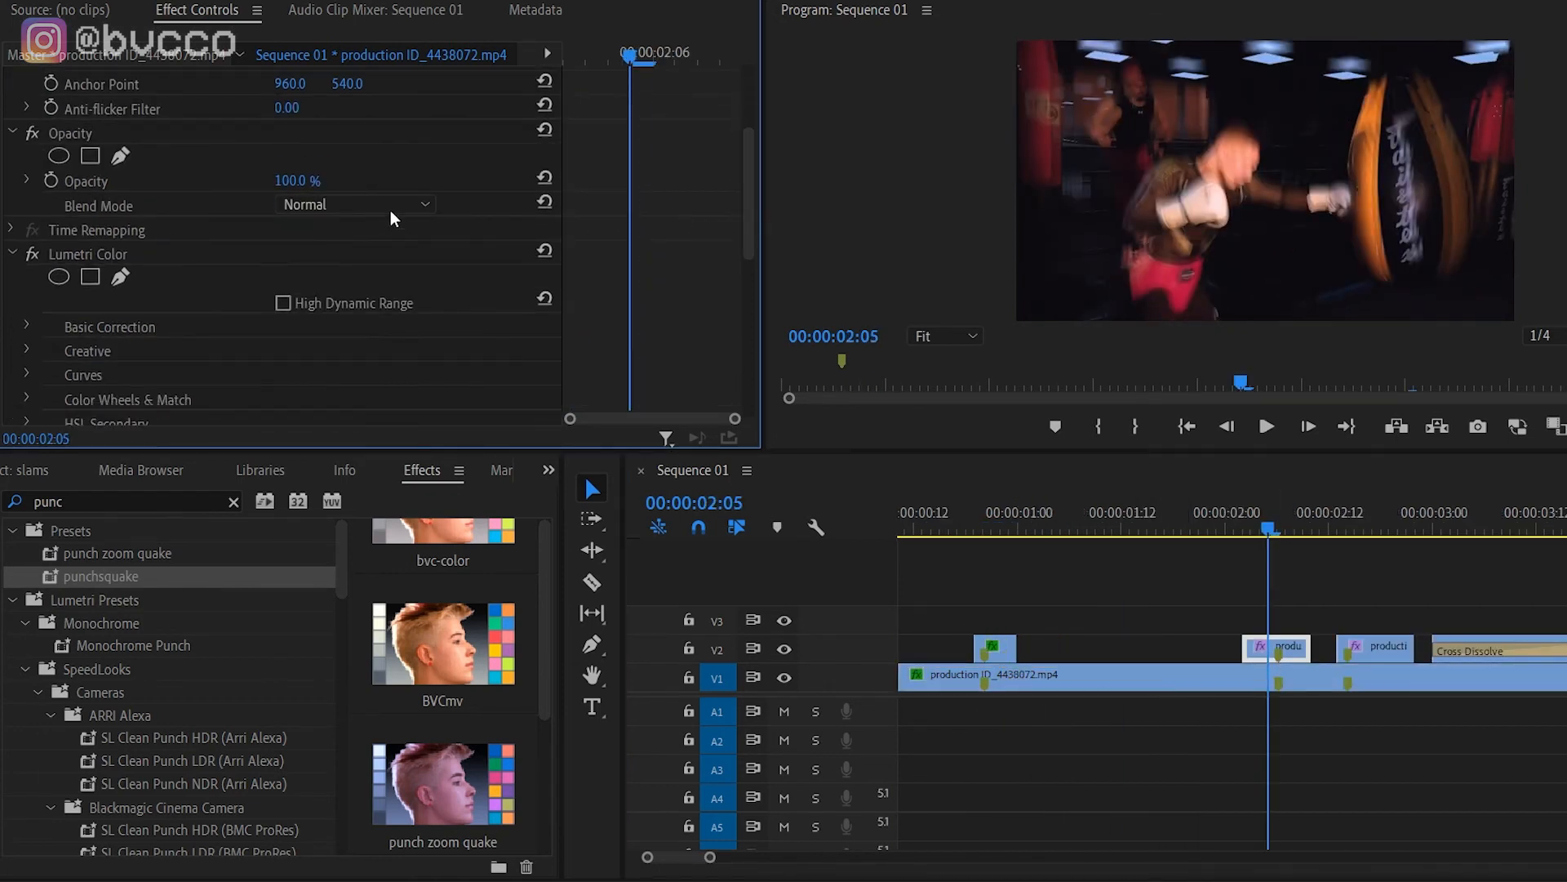
{"action": "left_click", "coordinate": [356, 221]}
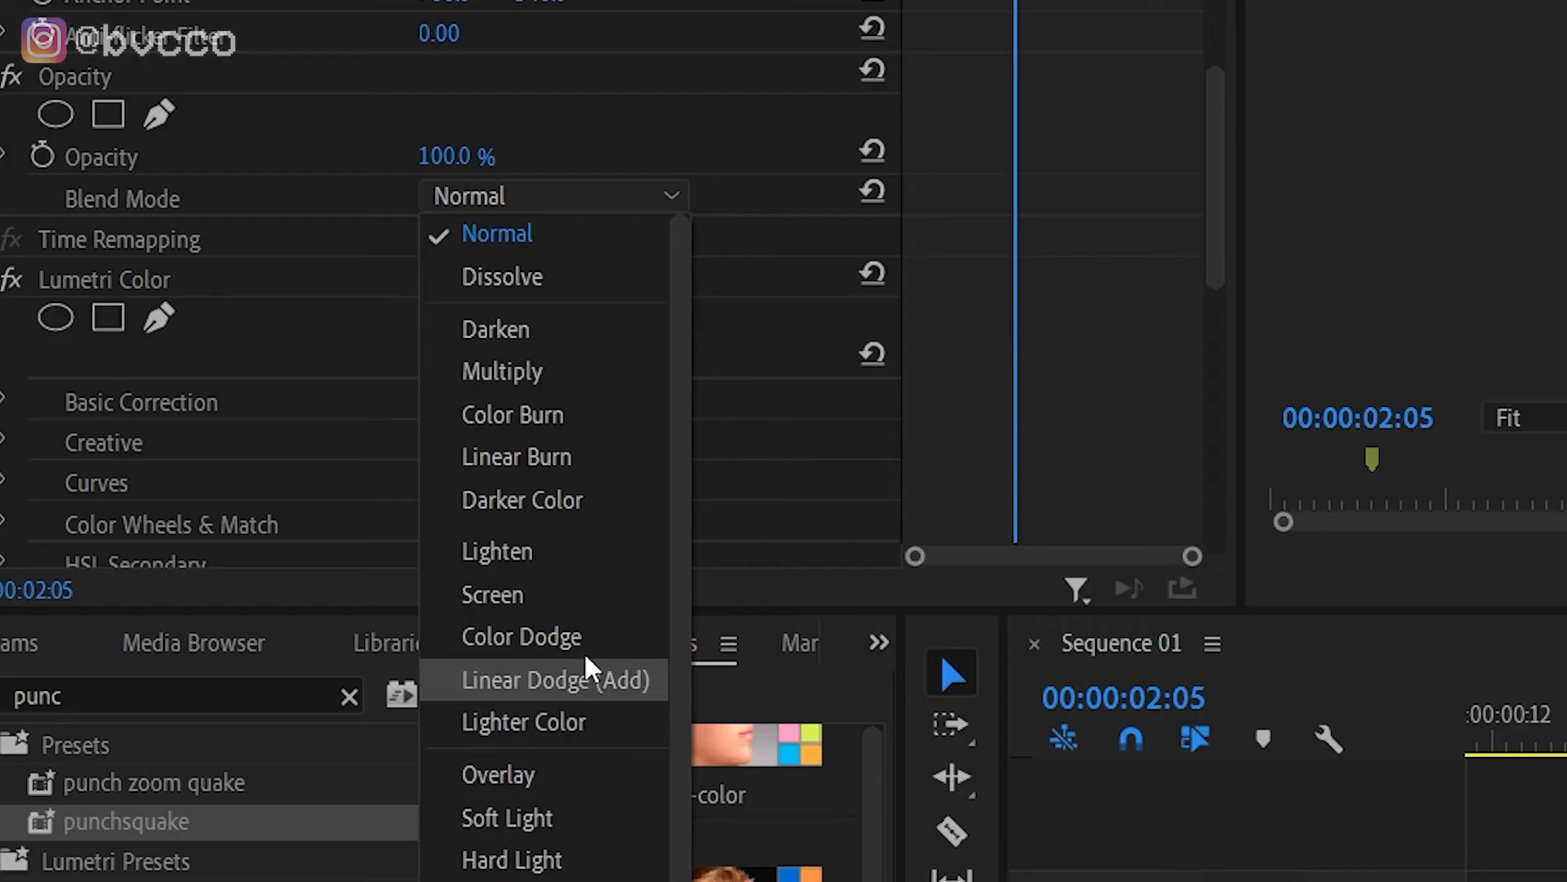
{"action": "left_click", "coordinate": [584, 635]}
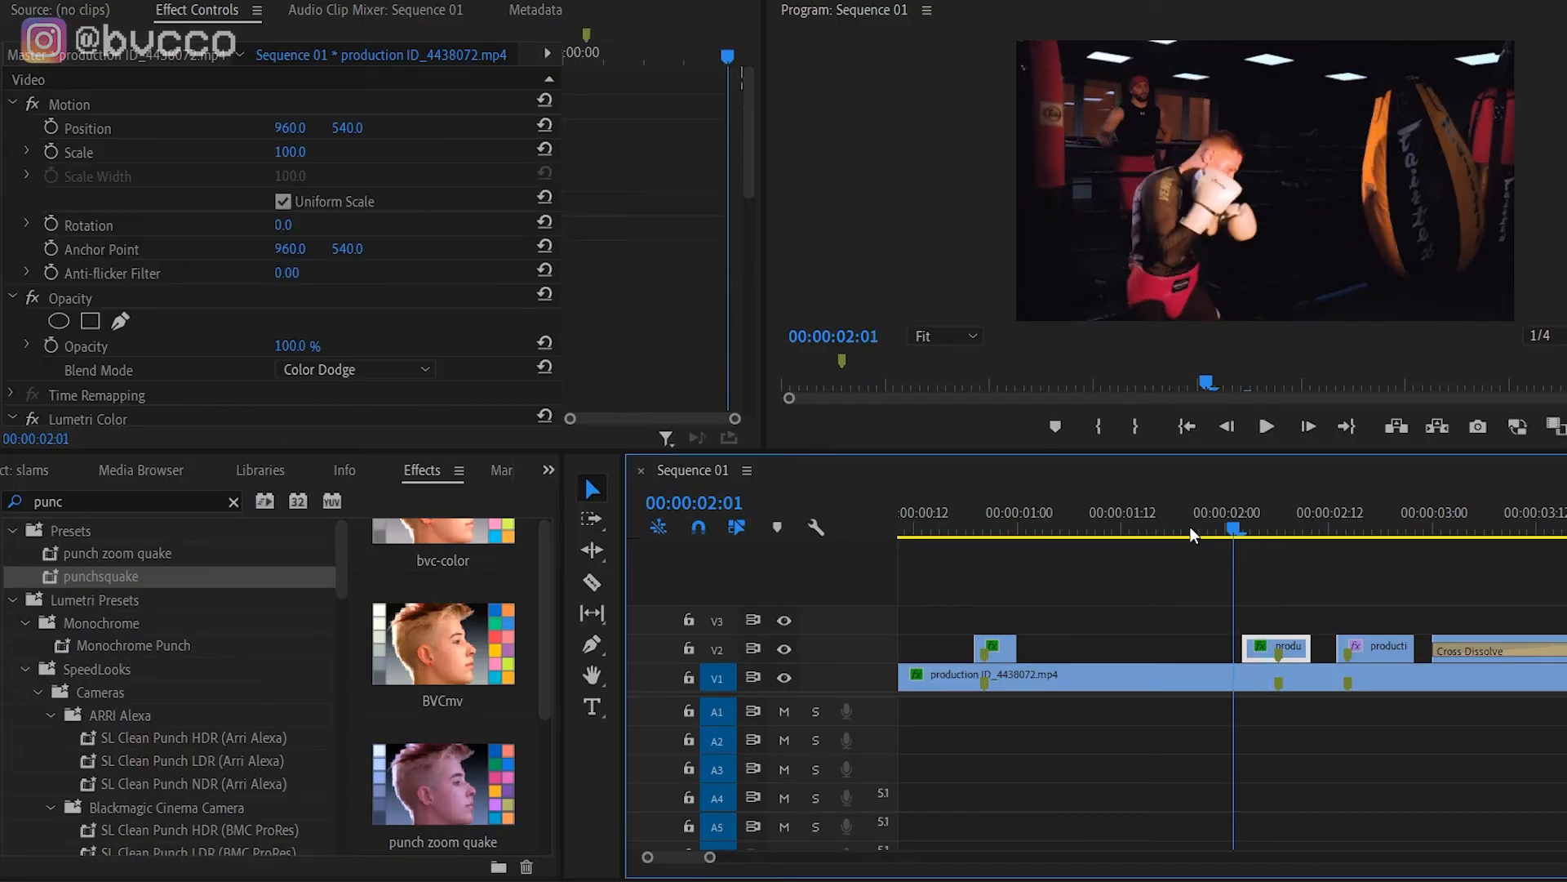
{"action": "key", "text": "Up"}
{"action": "left_click", "coordinate": [1248, 528]}
{"action": "left_click_drag", "start_coordinate": [1248, 529], "coordinate": [1263, 530]}
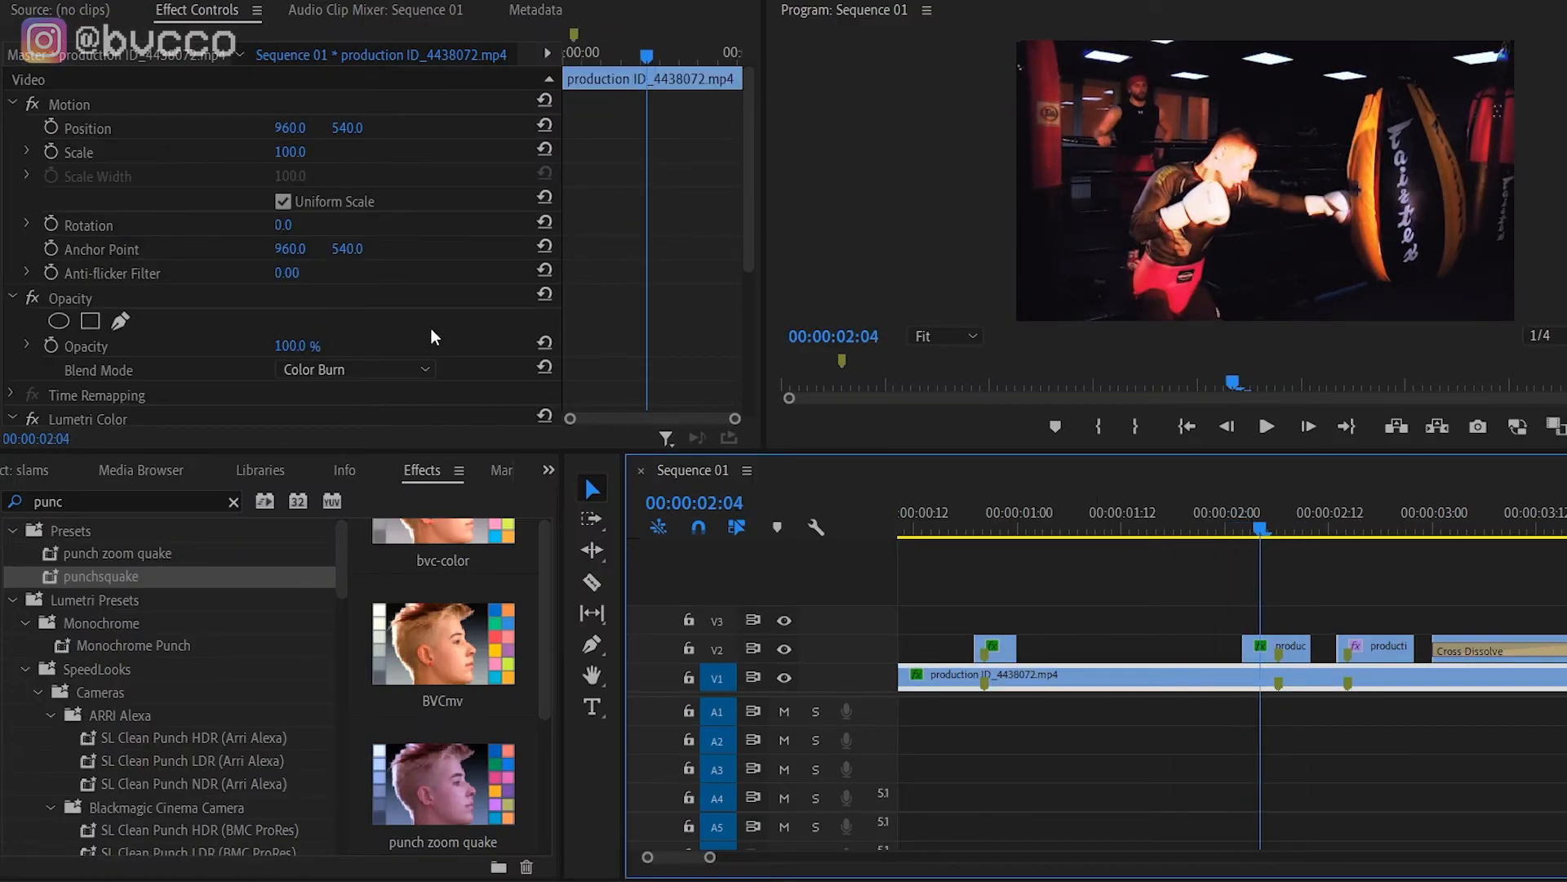
Try Lighter Color, Color Dodge and Exclusion blend modes on the duplicate and review the punch.
{"action": "left_click", "coordinate": [356, 369]}
{"action": "left_click", "coordinate": [355, 577]}
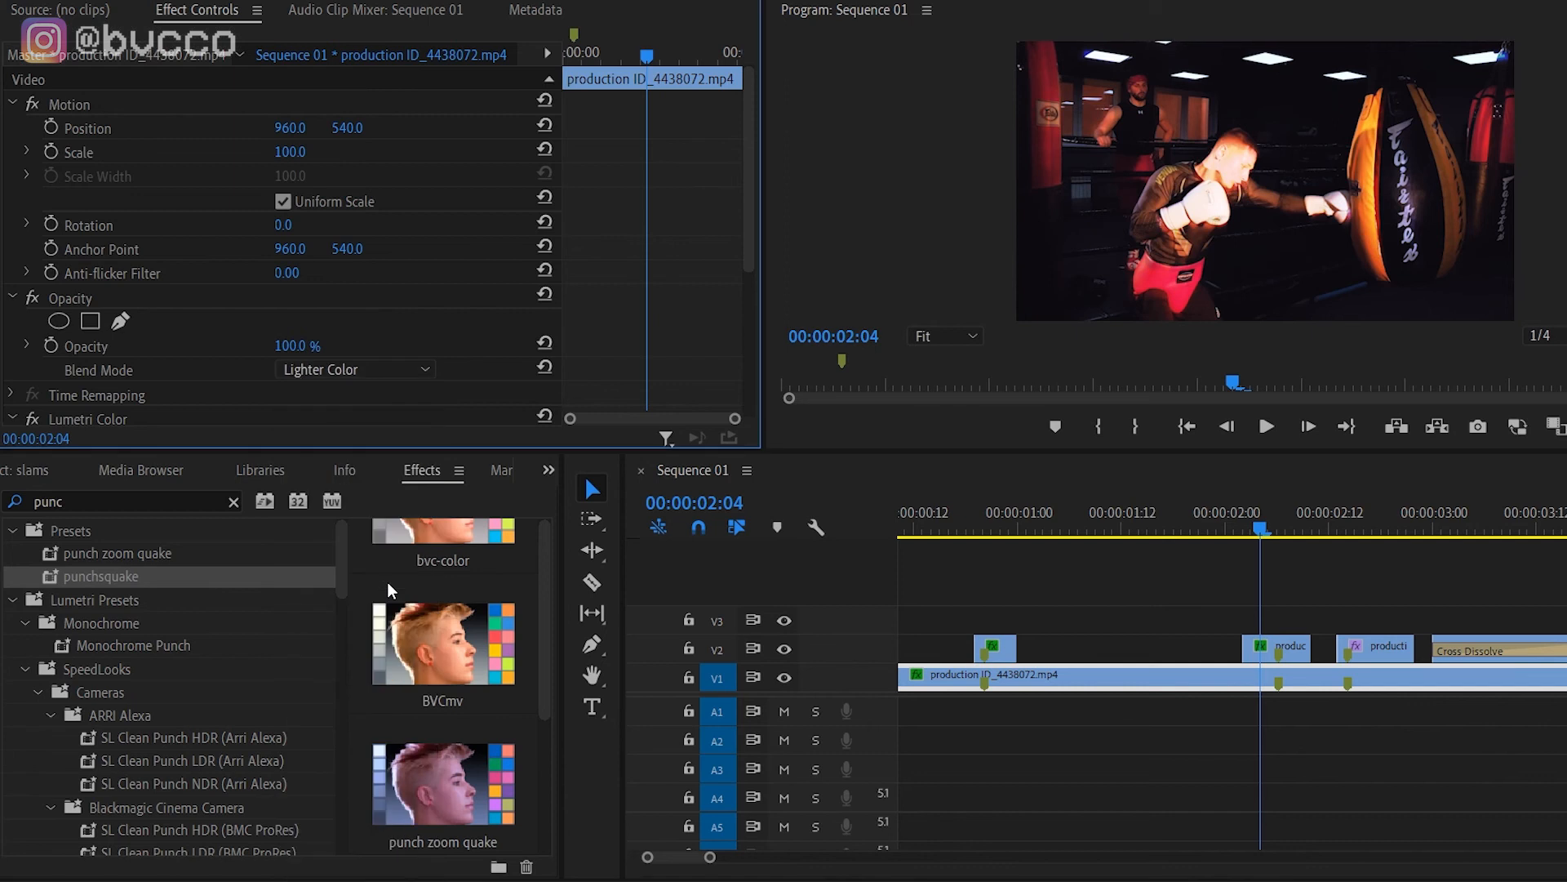
{"action": "left_click", "coordinate": [358, 370]}
{"action": "left_click", "coordinate": [336, 444]}
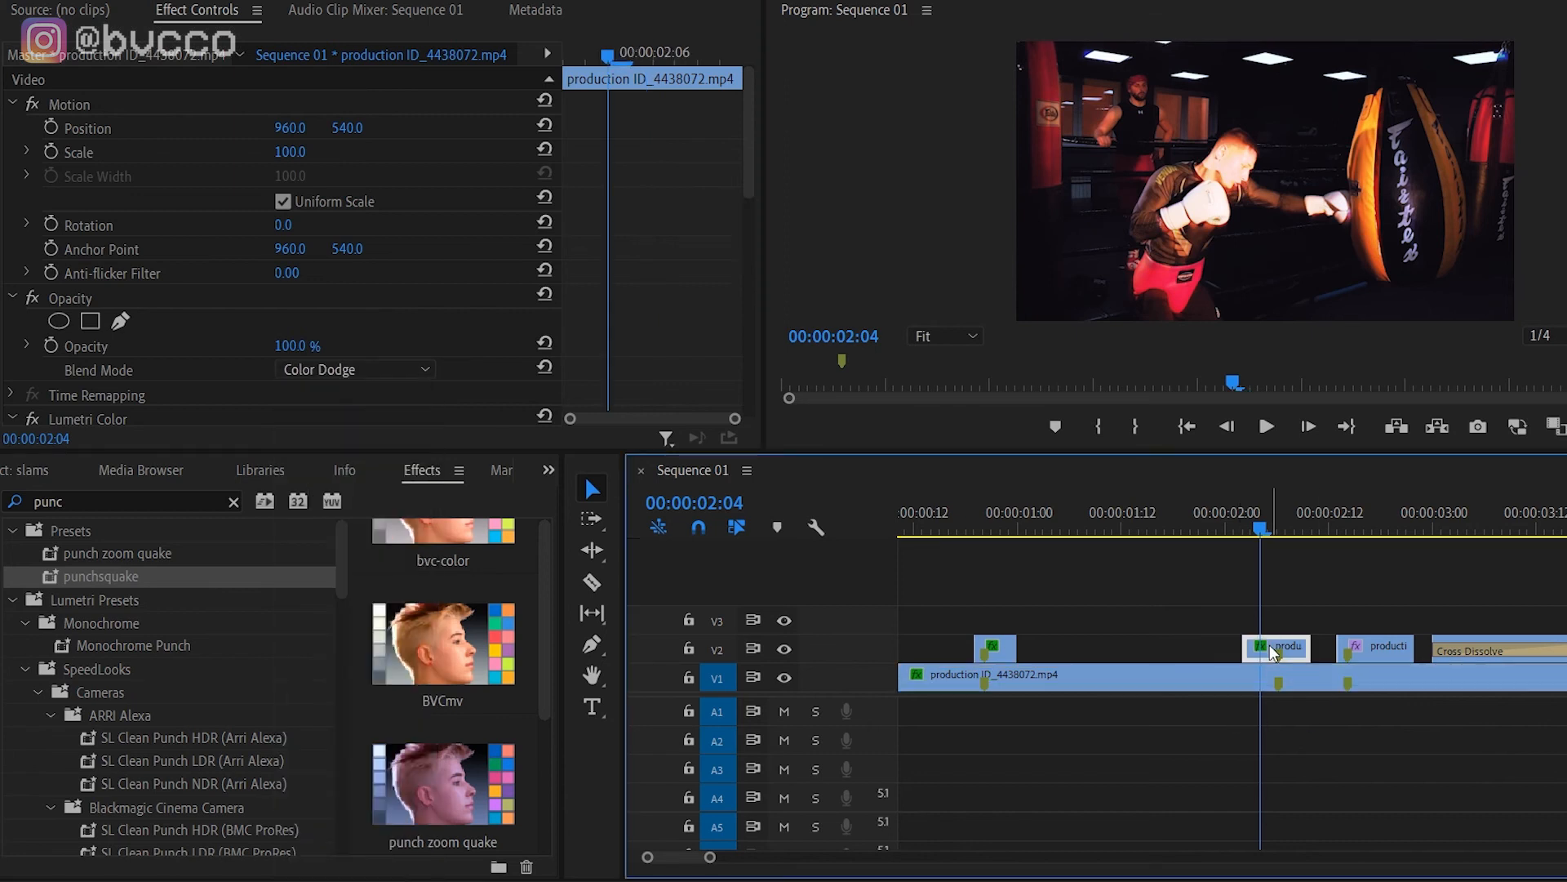
{"action": "scroll", "coordinate": [740, 160], "scroll_direction": "down", "scroll_amount": 3}
{"action": "left_click", "coordinate": [356, 219]}
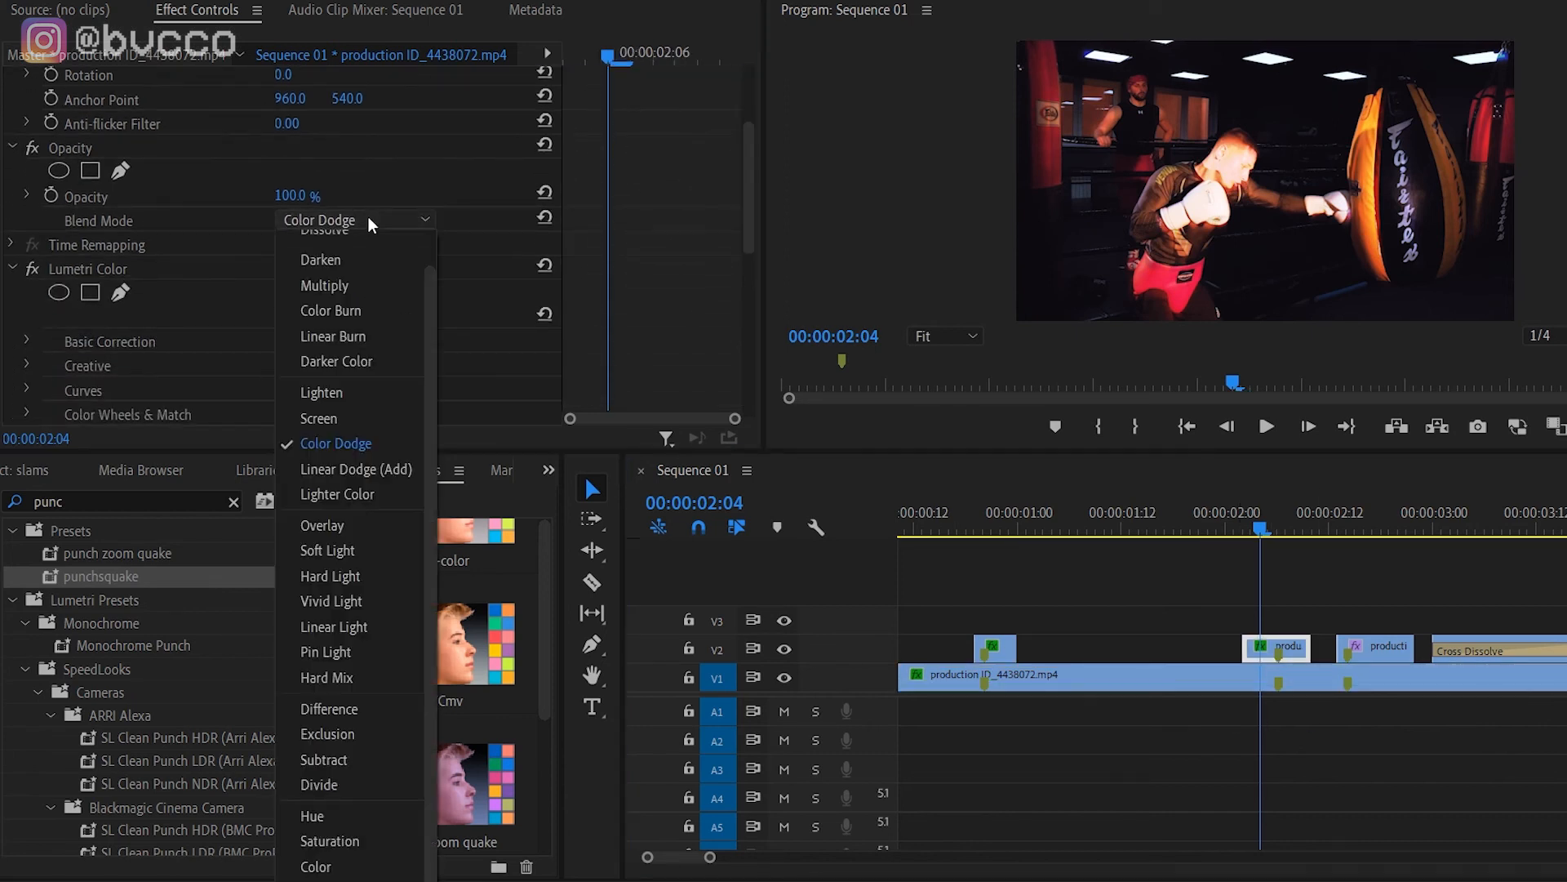
{"action": "left_click", "coordinate": [364, 733]}
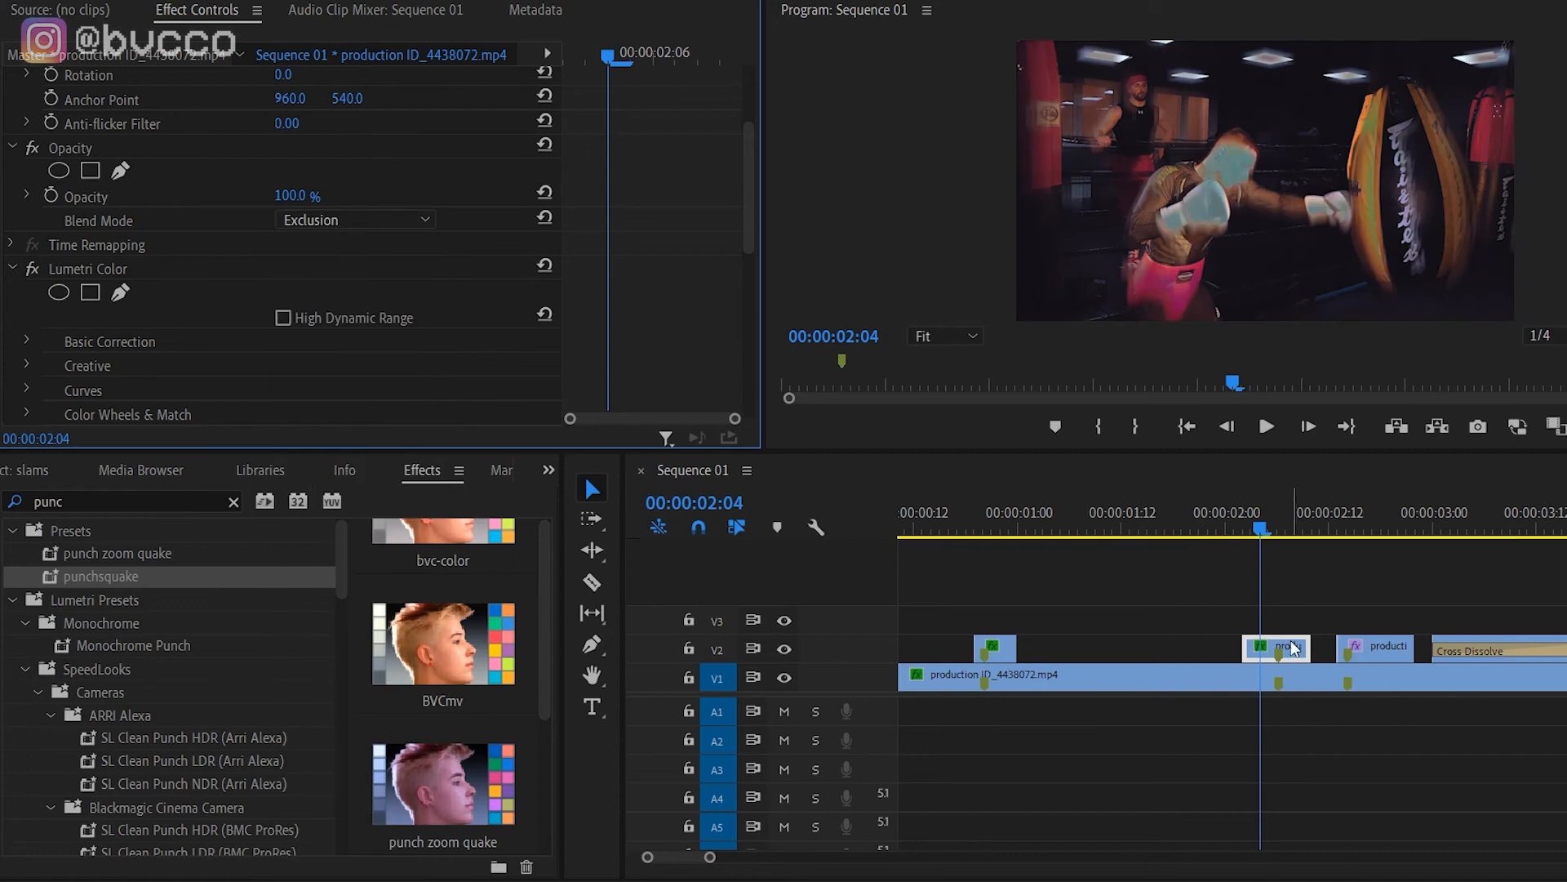
{"action": "mouse_move", "coordinate": [1274, 514]}
{"action": "left_mouse_down"}
{"action": "mouse_move", "coordinate": [1235, 527]}
{"action": "mouse_move", "coordinate": [1286, 527]}
{"action": "left_mouse_up"}
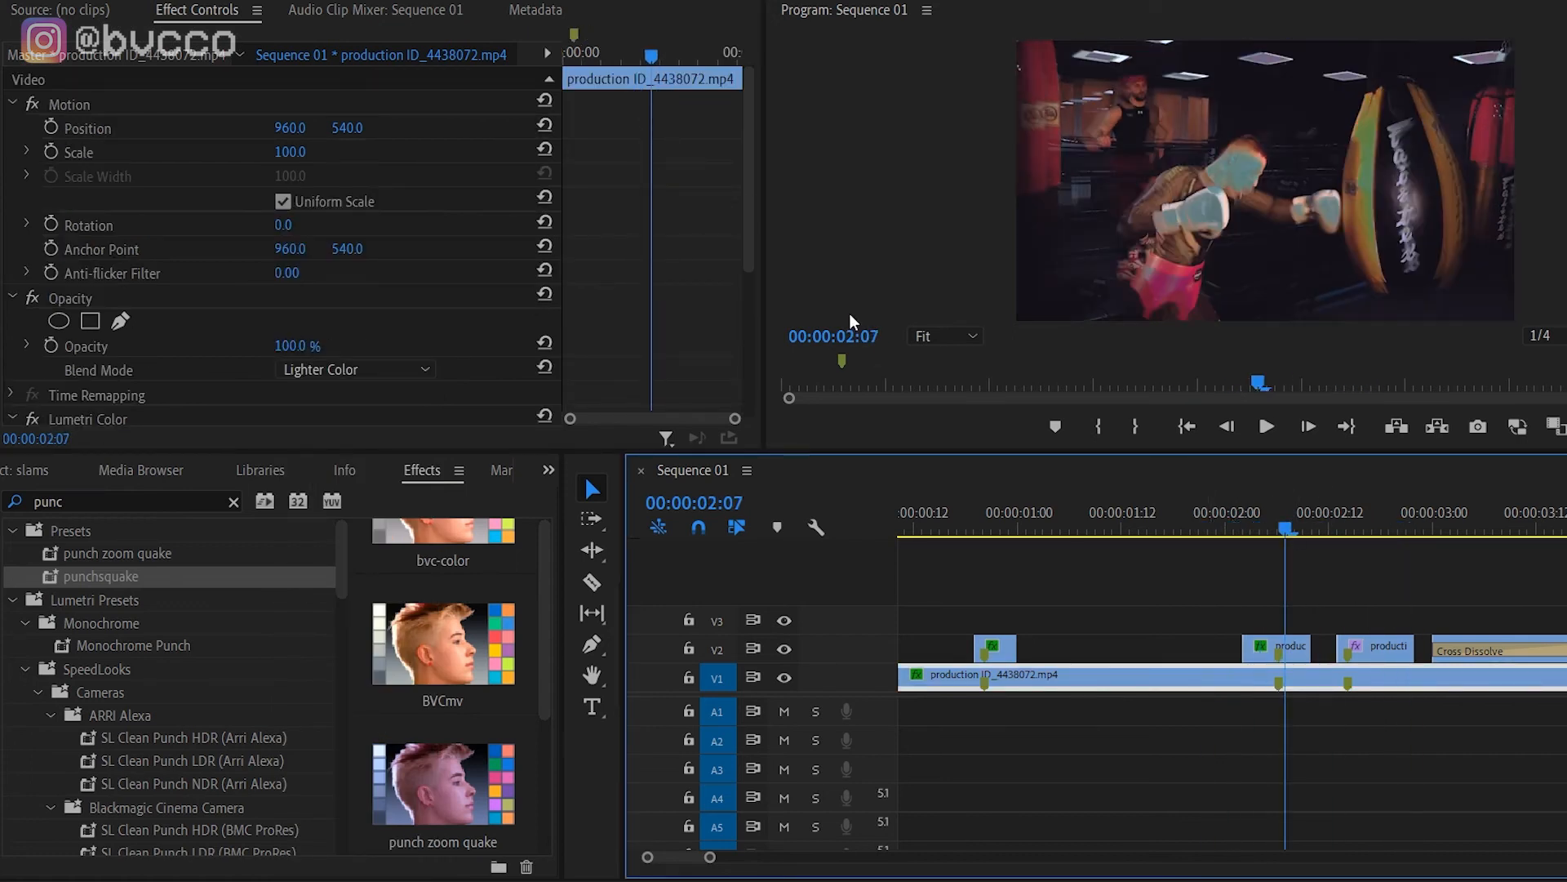
{"action": "scroll", "coordinate": [367, 245], "scroll_direction": "down", "scroll_amount": 3}
Try Hard Mix and Lighten on the main clip, then reset its blend mode to Normal.
{"action": "left_click", "coordinate": [356, 189]}
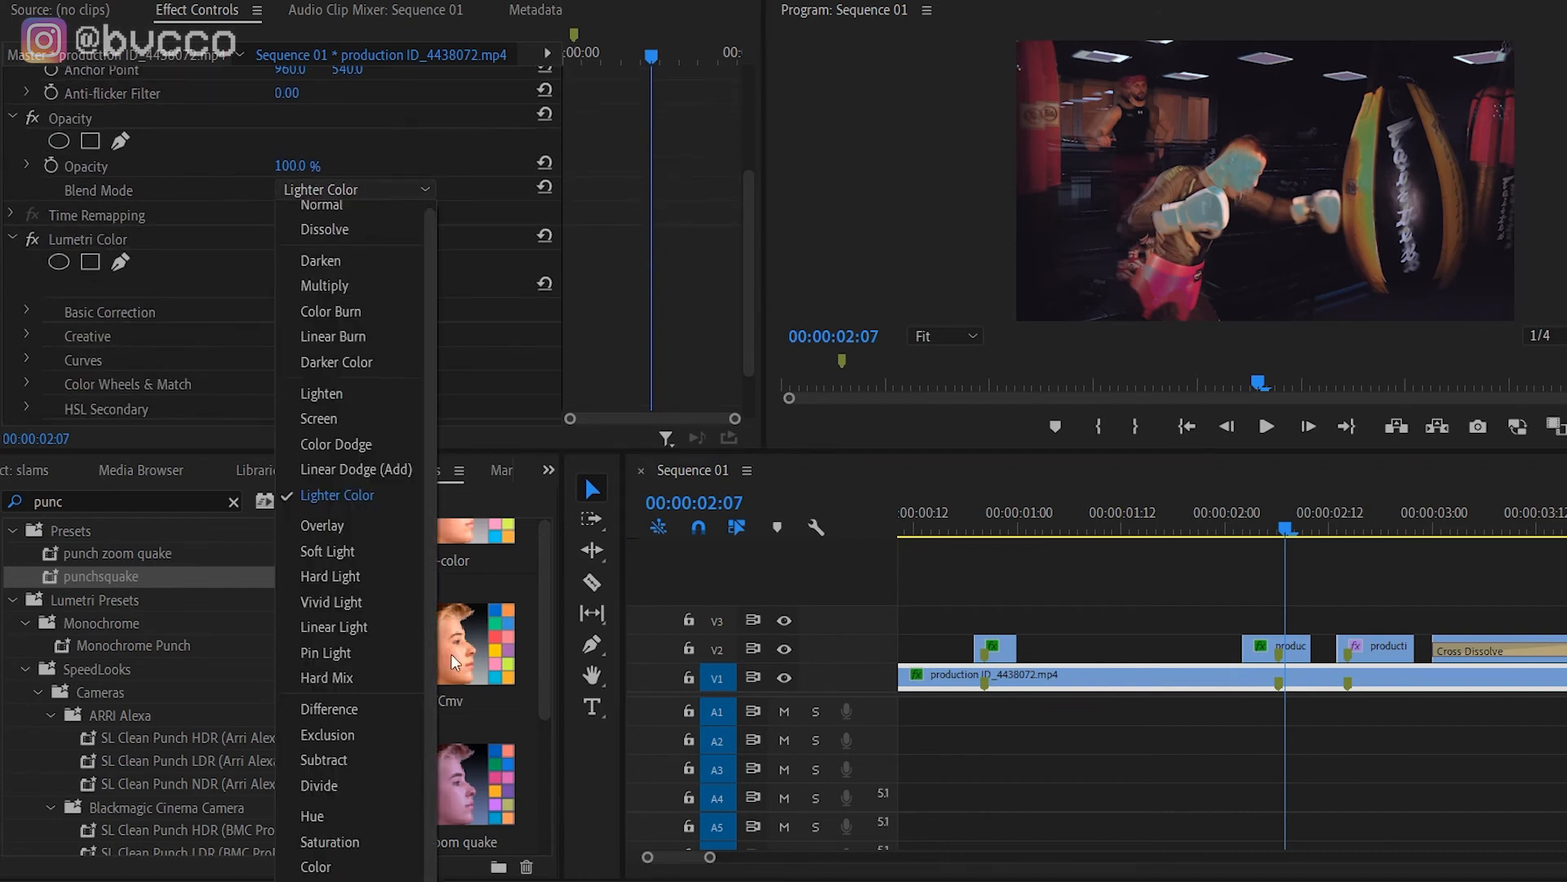
{"action": "left_click", "coordinate": [342, 679]}
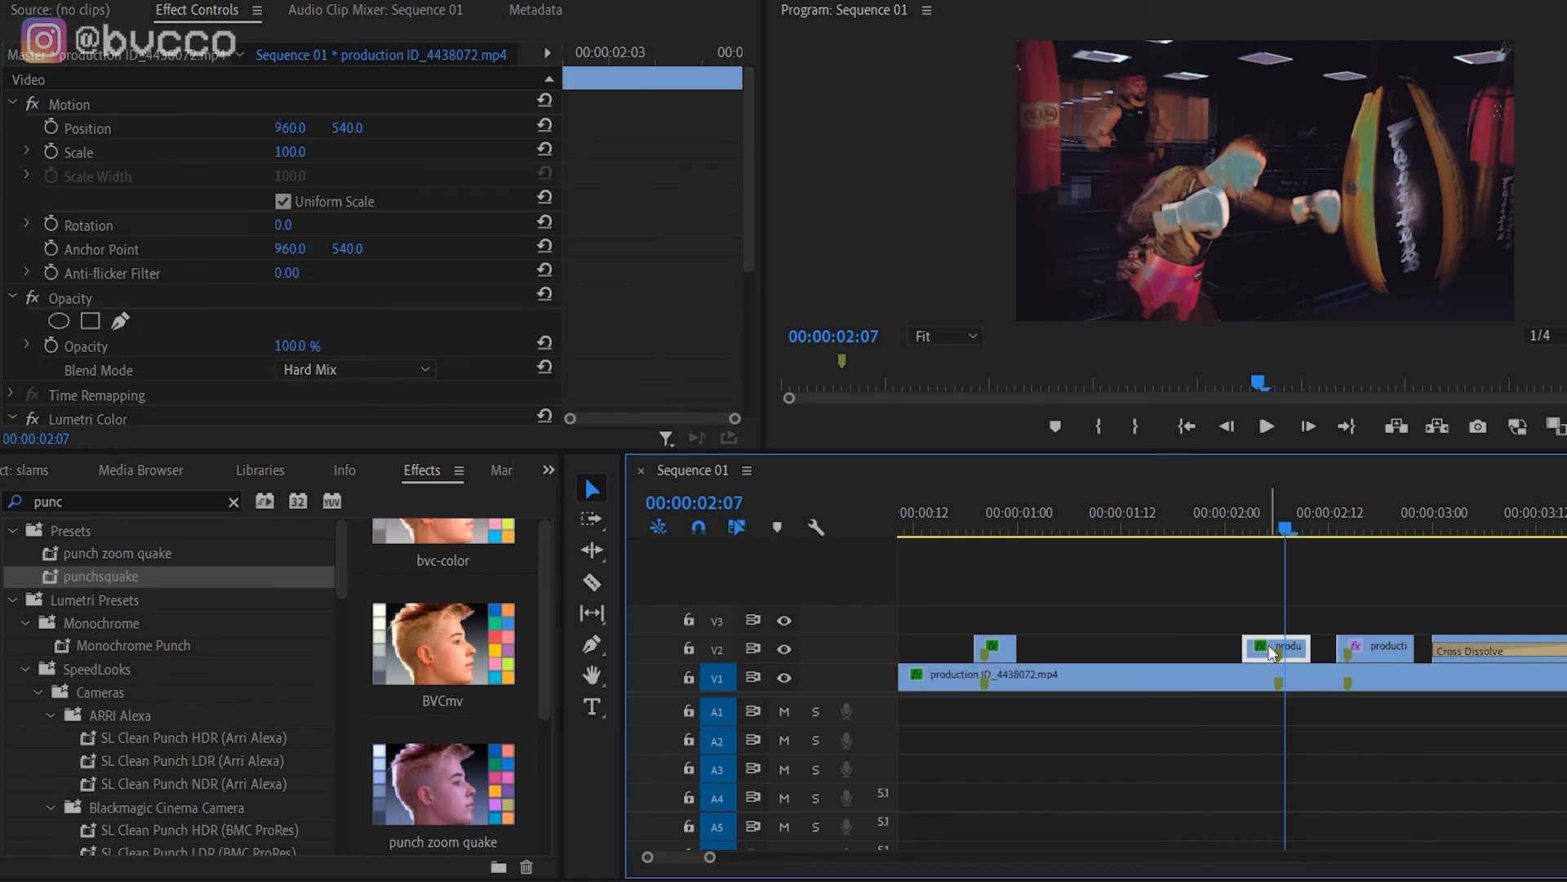
{"action": "left_click", "coordinate": [1201, 736]}
{"action": "left_click", "coordinate": [1193, 680]}
{"action": "left_click", "coordinate": [356, 370]}
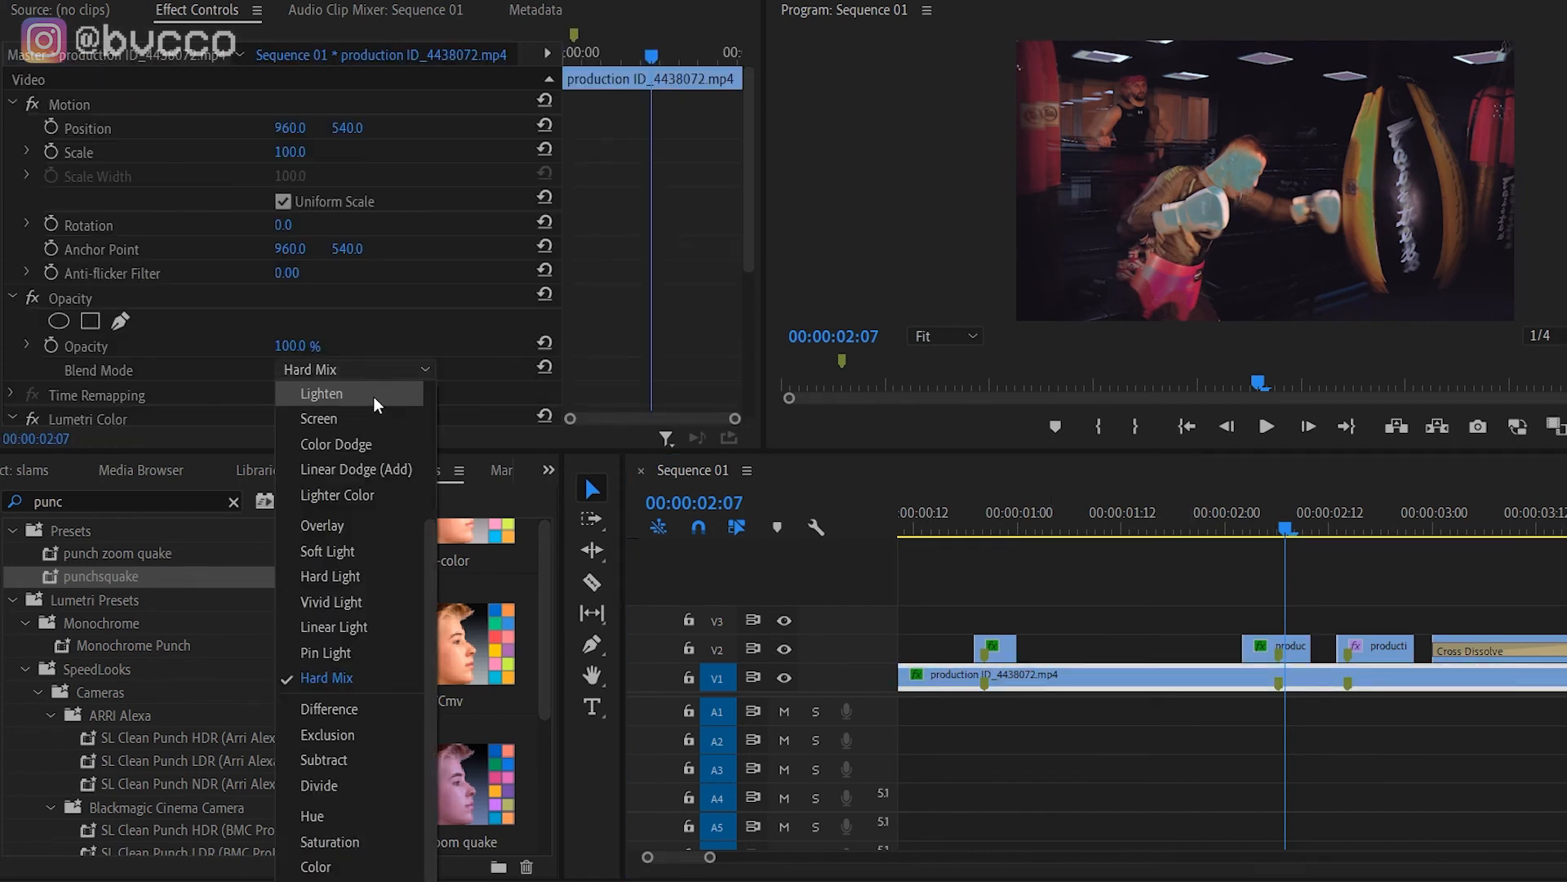
{"action": "left_click", "coordinate": [325, 393]}
{"action": "left_click", "coordinate": [355, 370]}
{"action": "scroll", "coordinate": [350, 421], "scroll_direction": "up", "scroll_amount": 5}
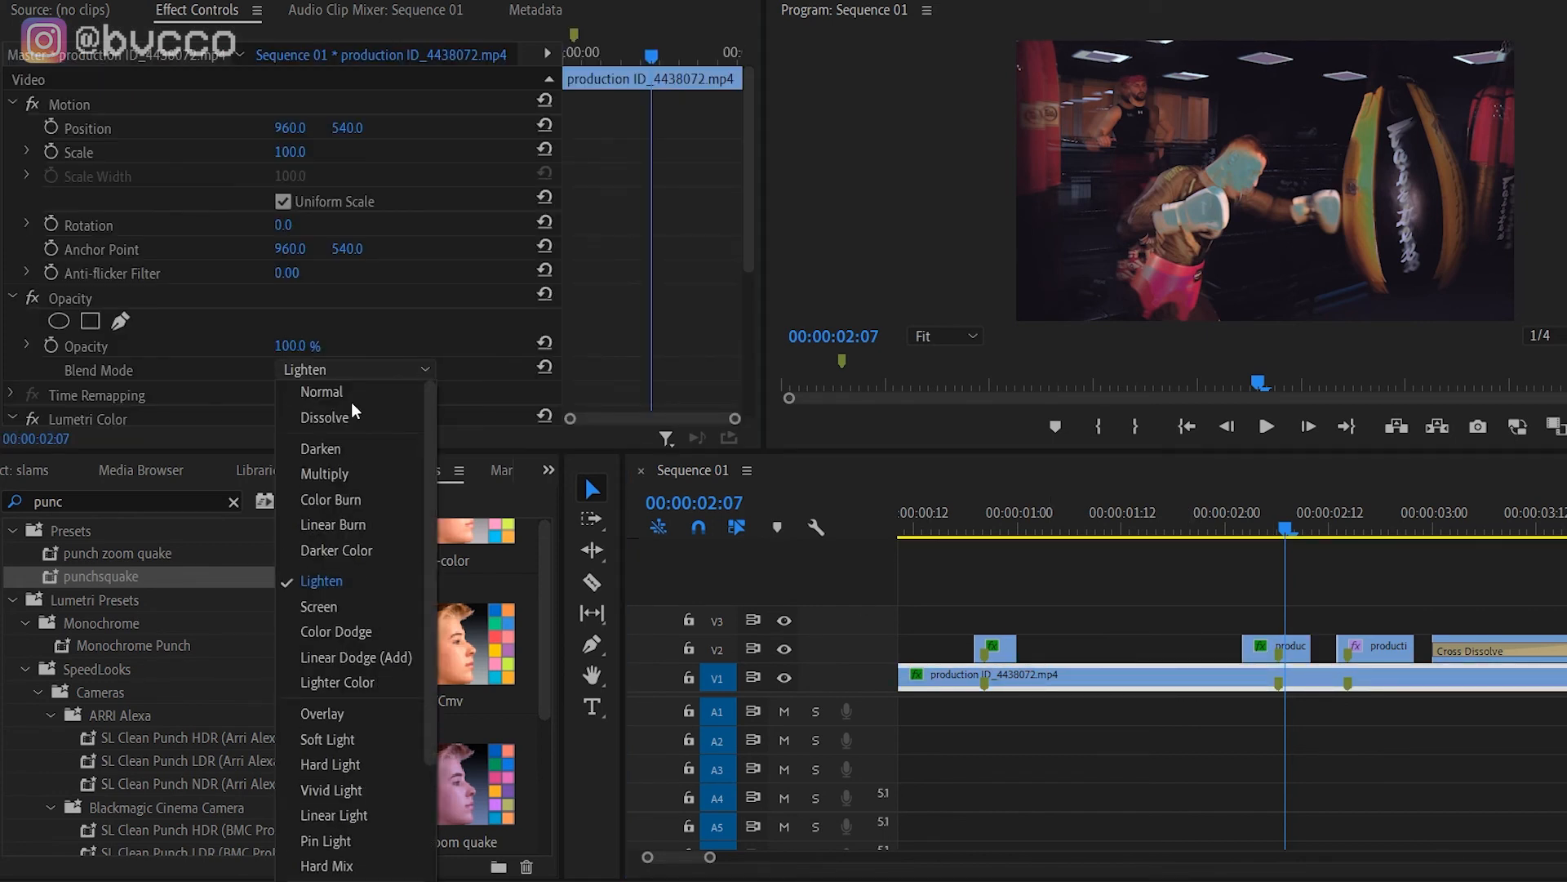
{"action": "left_click", "coordinate": [350, 404]}
Set the V2 duplicate's blend mode to Linear Dodge (Add) and move the playhead to 1:20.
{"action": "left_click", "coordinate": [1275, 643]}
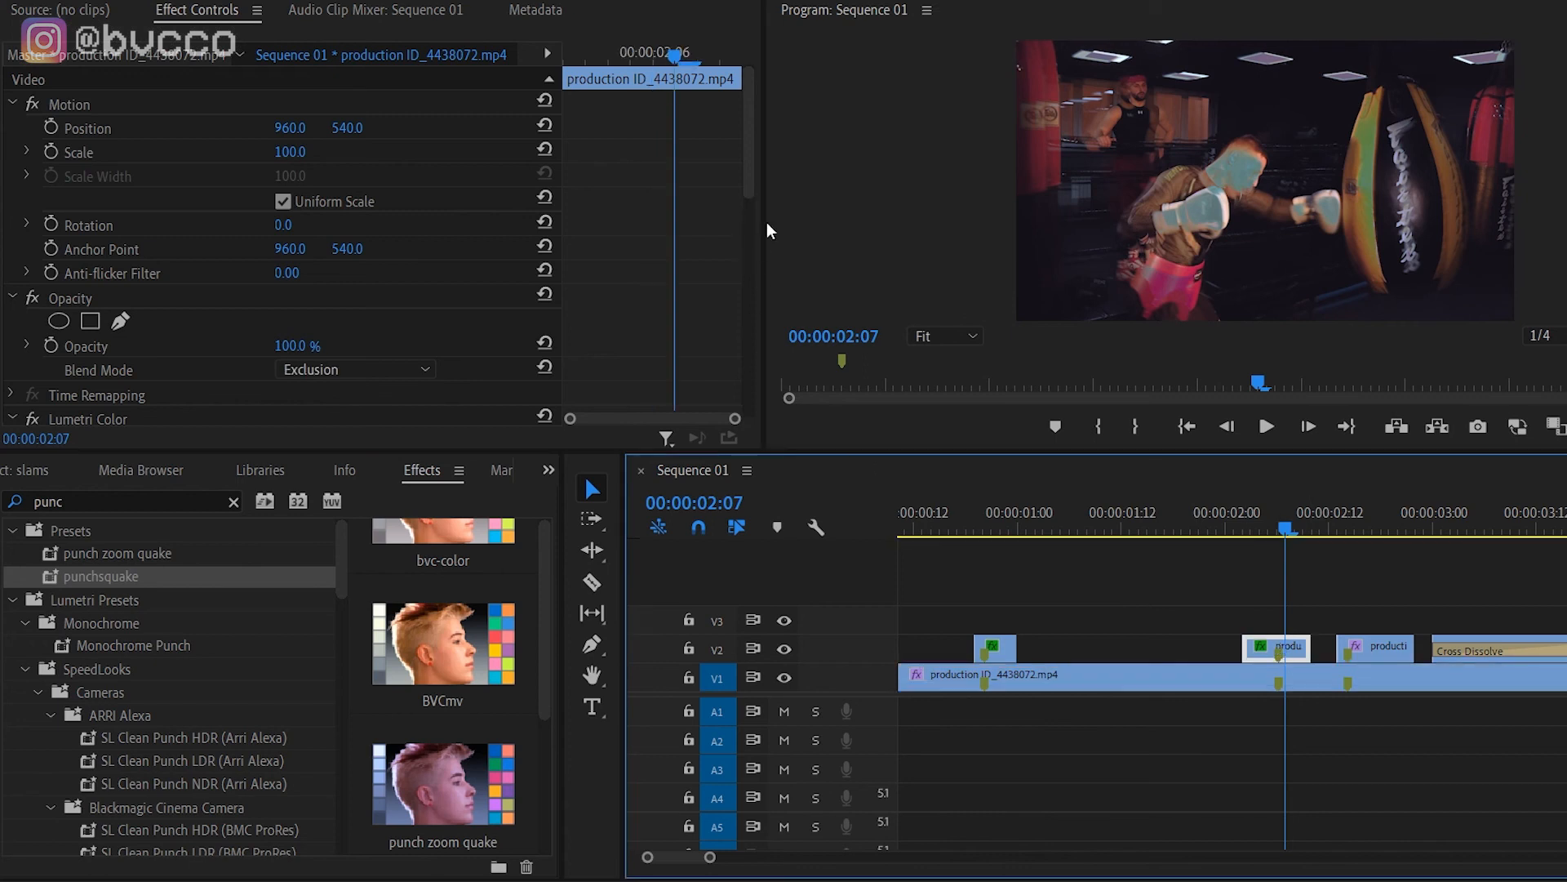
{"action": "scroll", "coordinate": [741, 205], "scroll_direction": "down", "scroll_amount": 5}
{"action": "scroll", "coordinate": [742, 205], "scroll_direction": "up", "scroll_amount": 1}
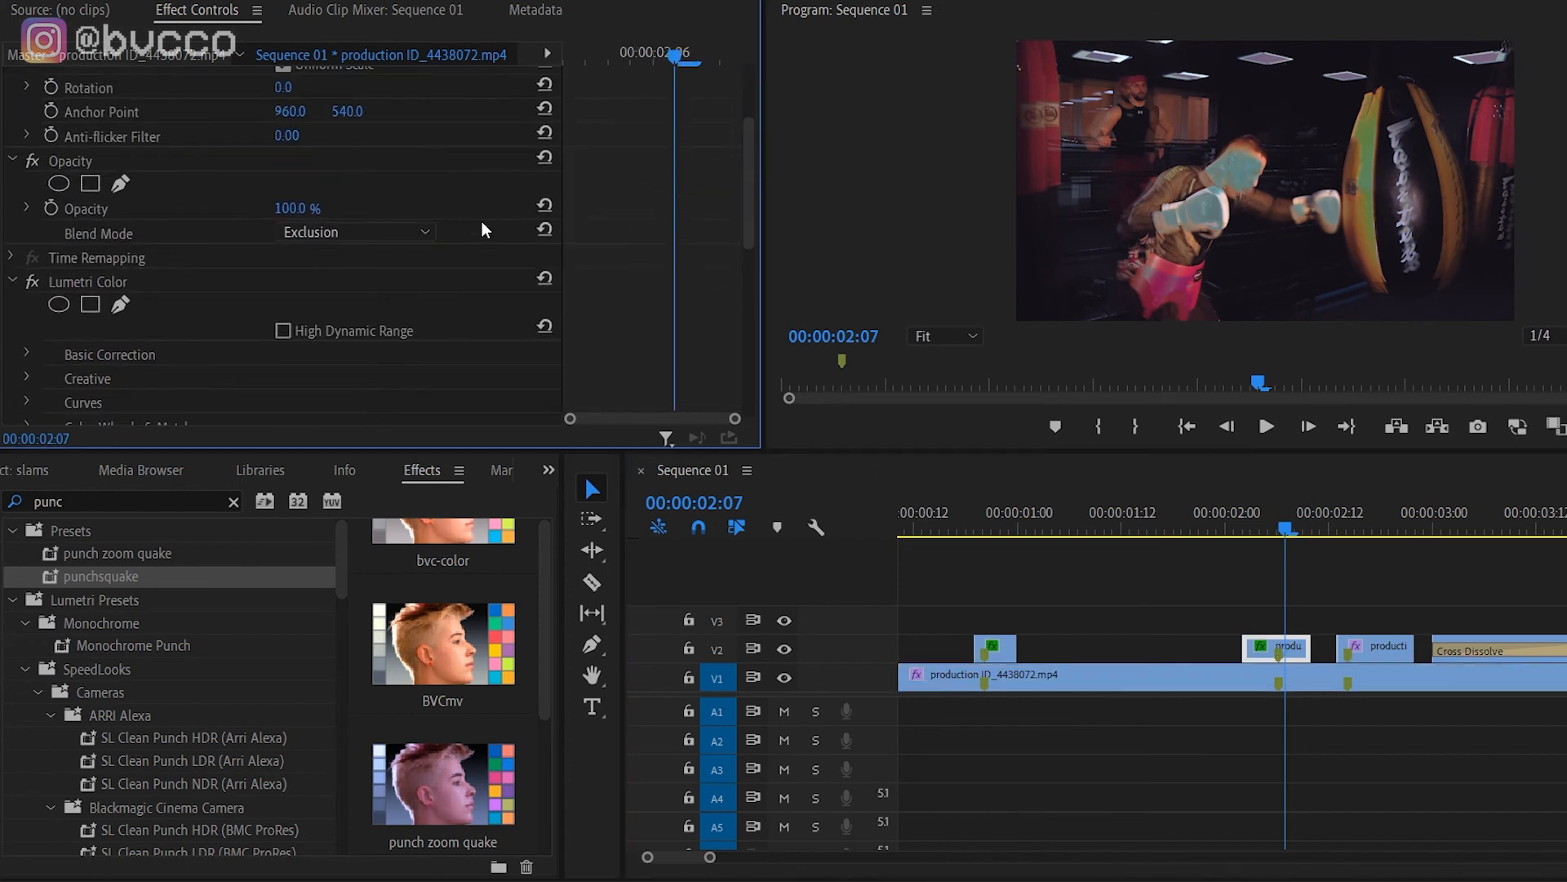
{"action": "left_click", "coordinate": [356, 231]}
{"action": "left_click", "coordinate": [371, 471]}
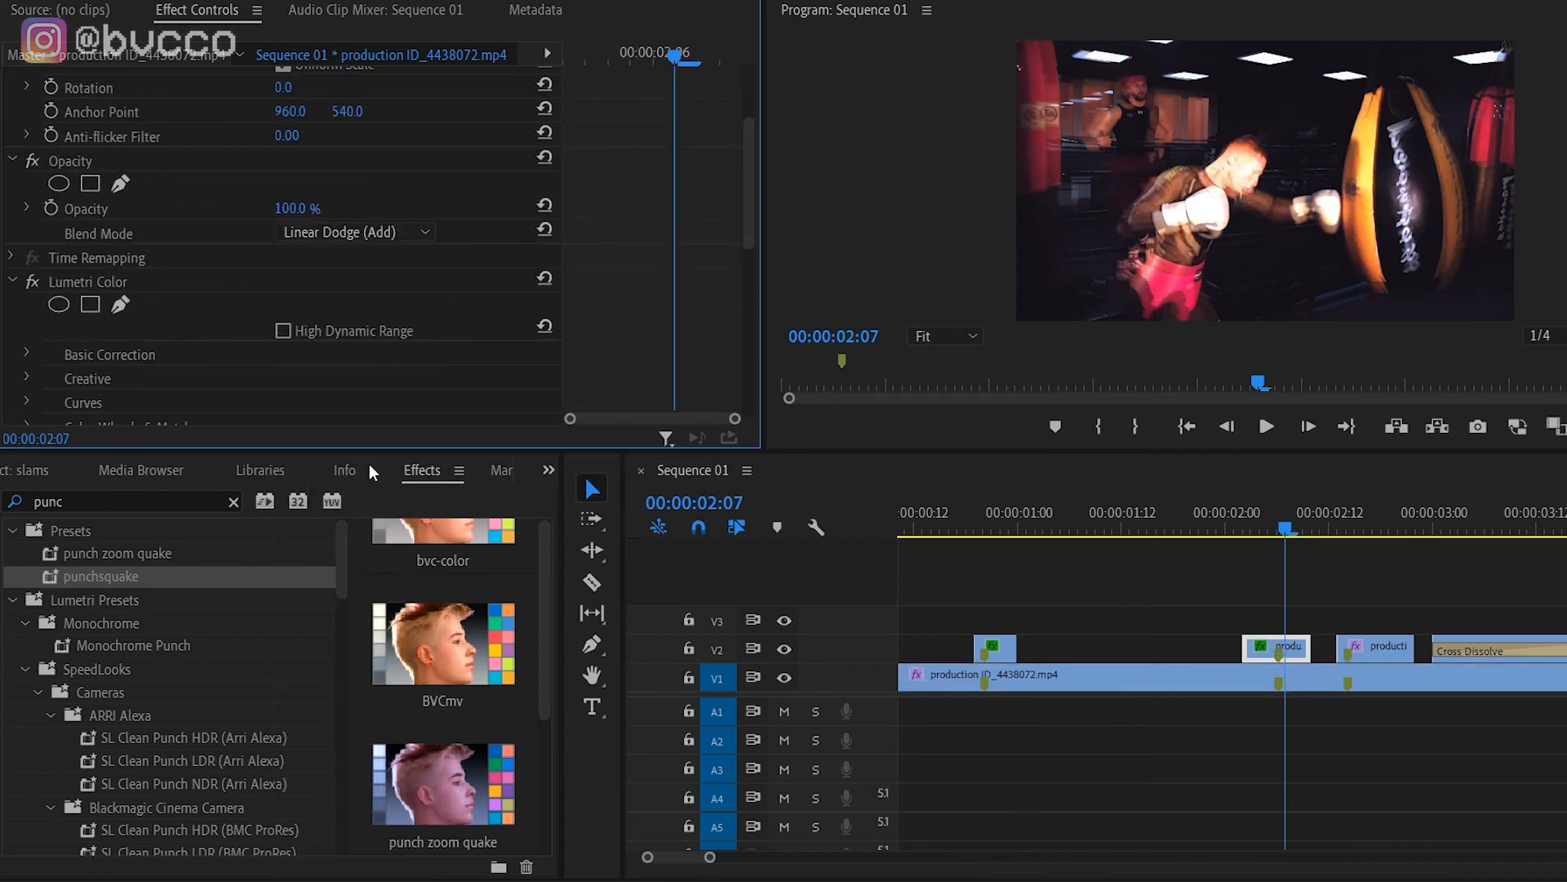
{"action": "left_click", "coordinate": [1207, 517]}
{"action": "scroll", "coordinate": [1182, 527], "scroll_direction": "down", "scroll_amount": 3}
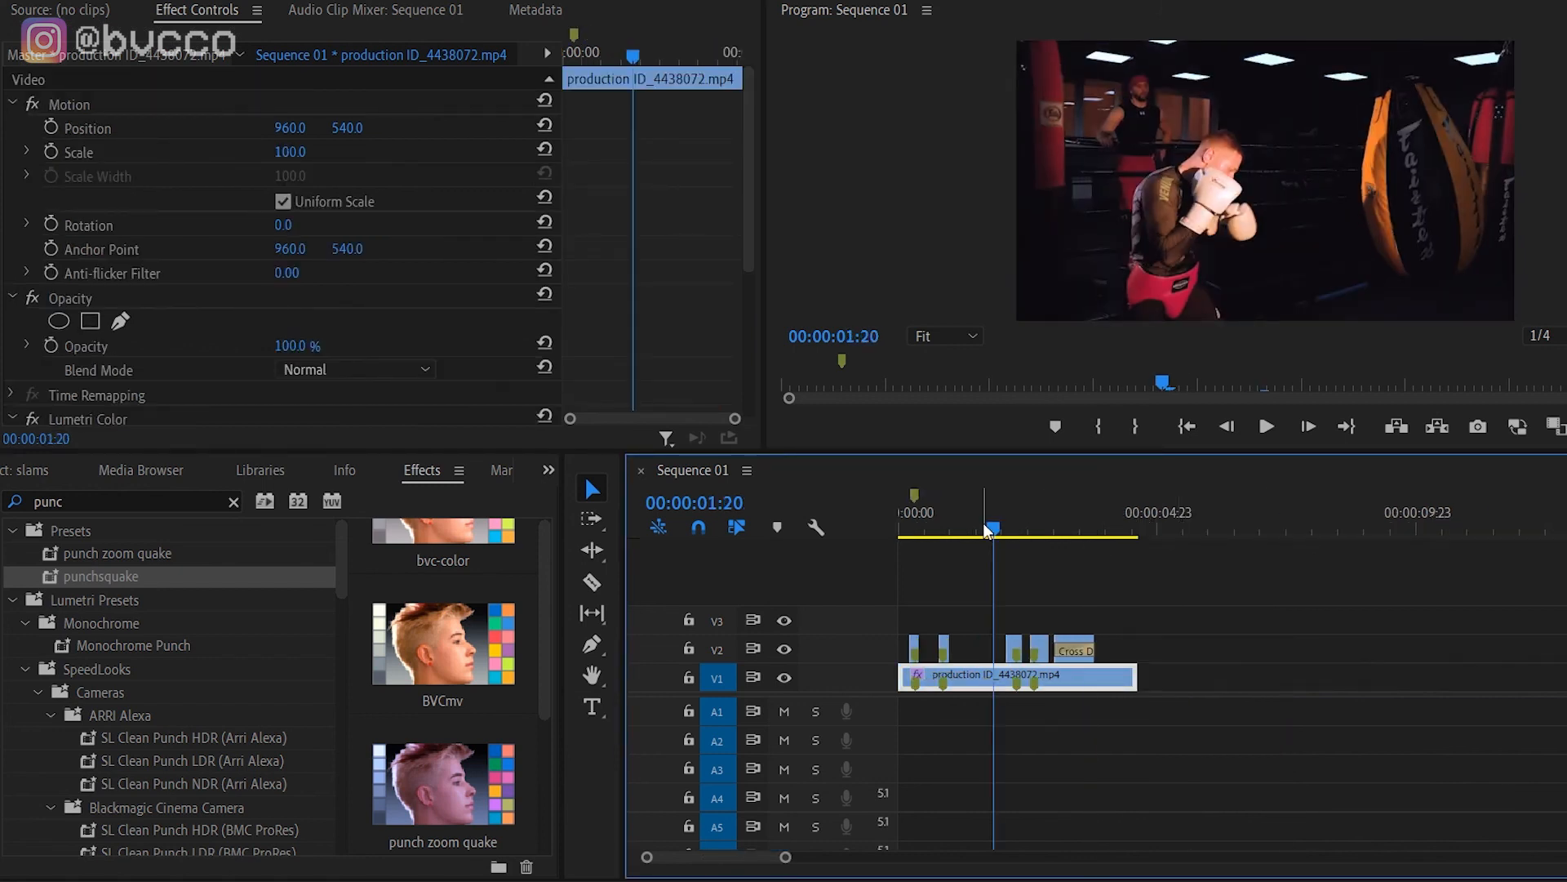
{"action": "key", "text": "Home"}
{"action": "key", "text": "space"}
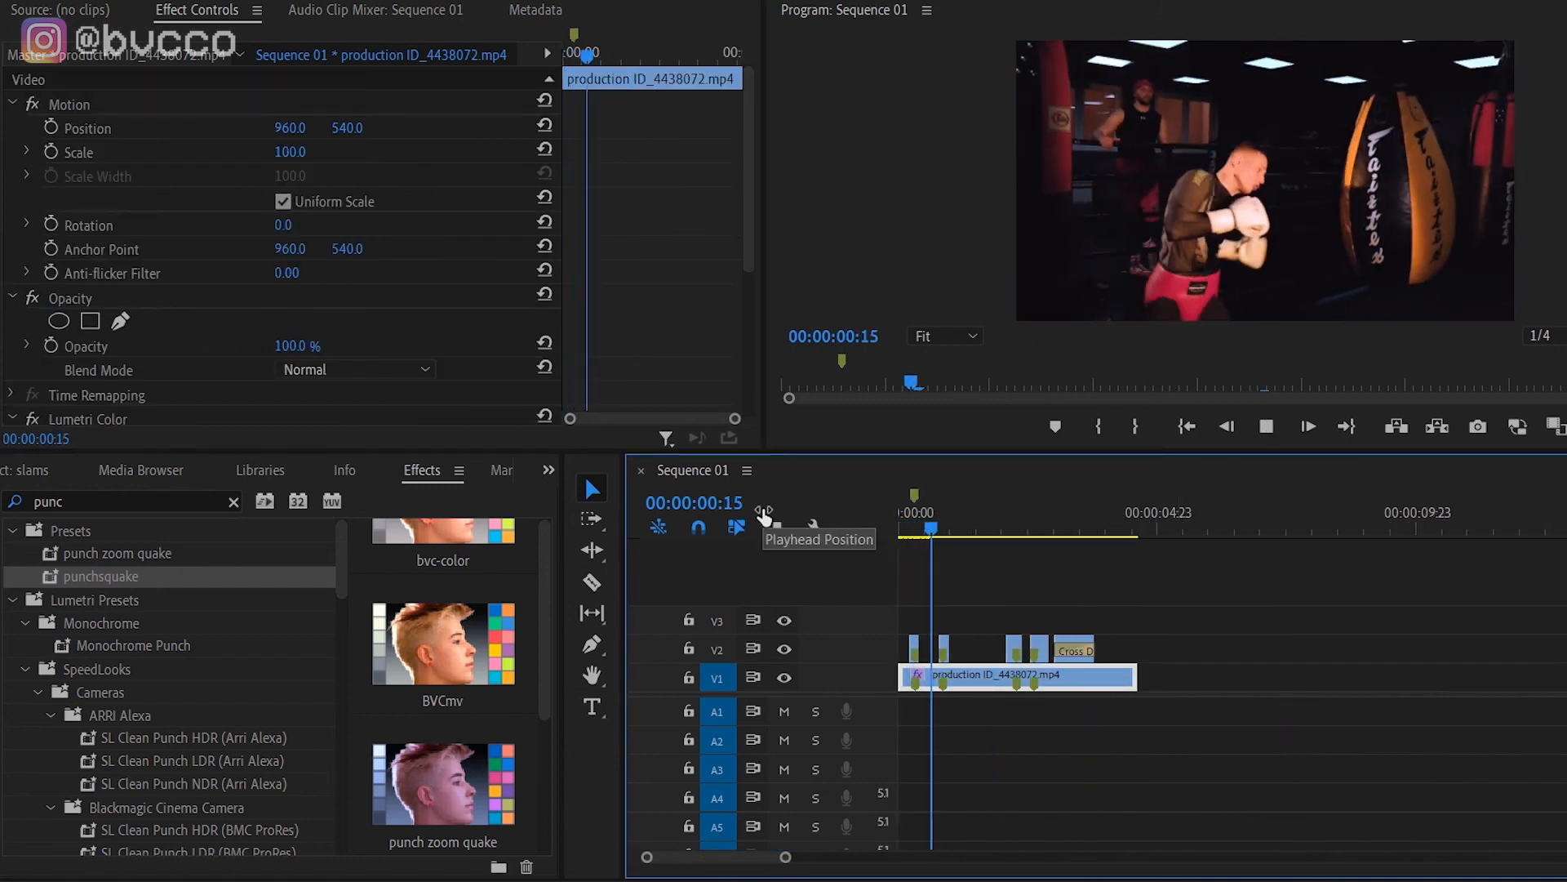